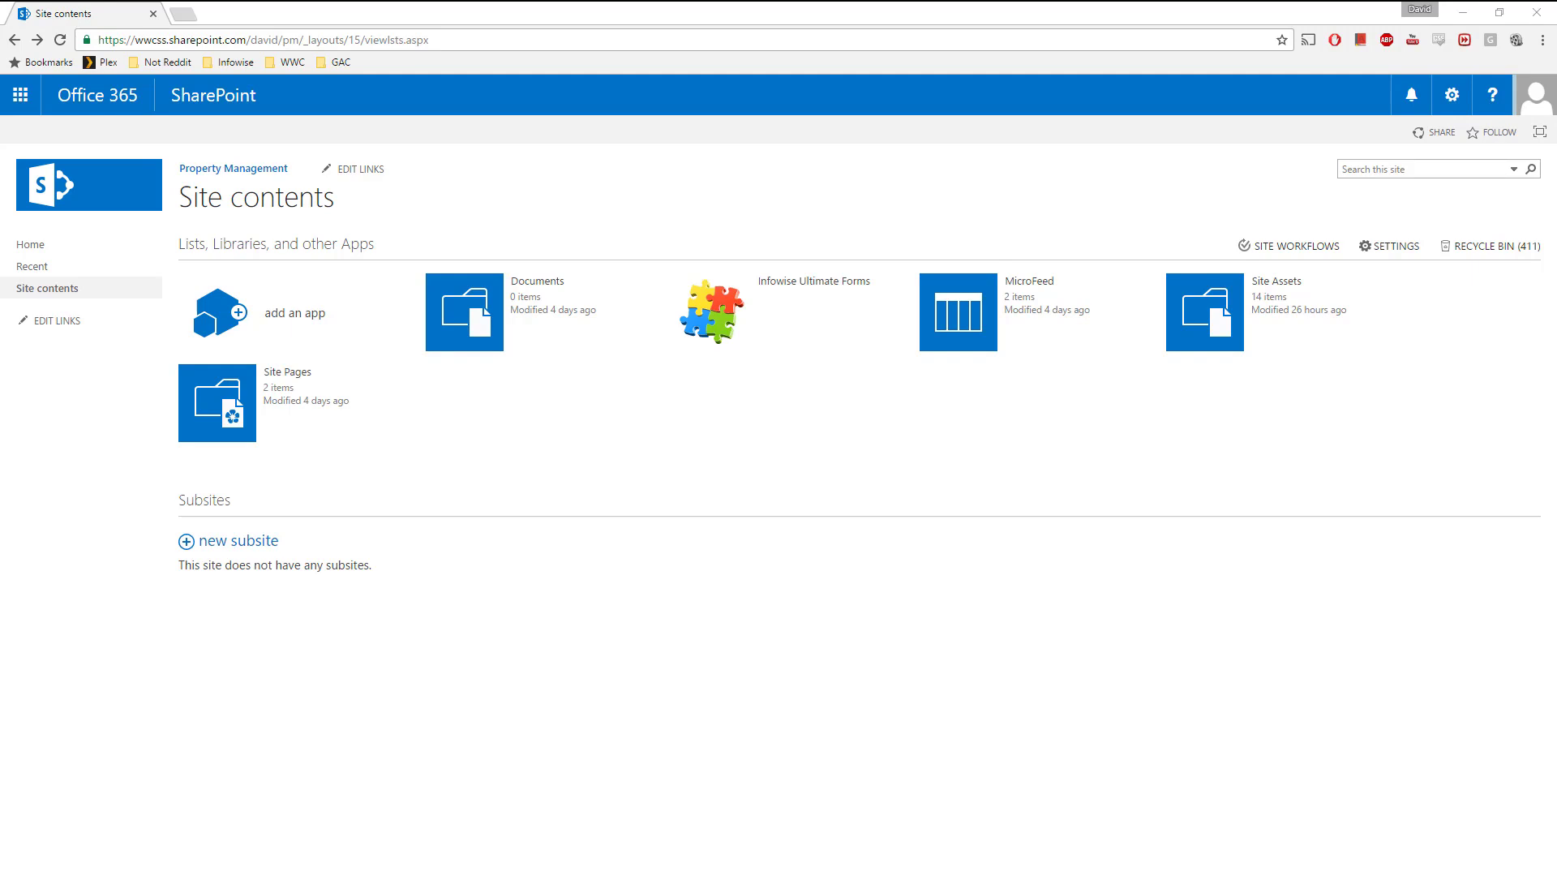
- Add a custom list named Rent Collection Tracker to the Property Management site
click(299, 322)
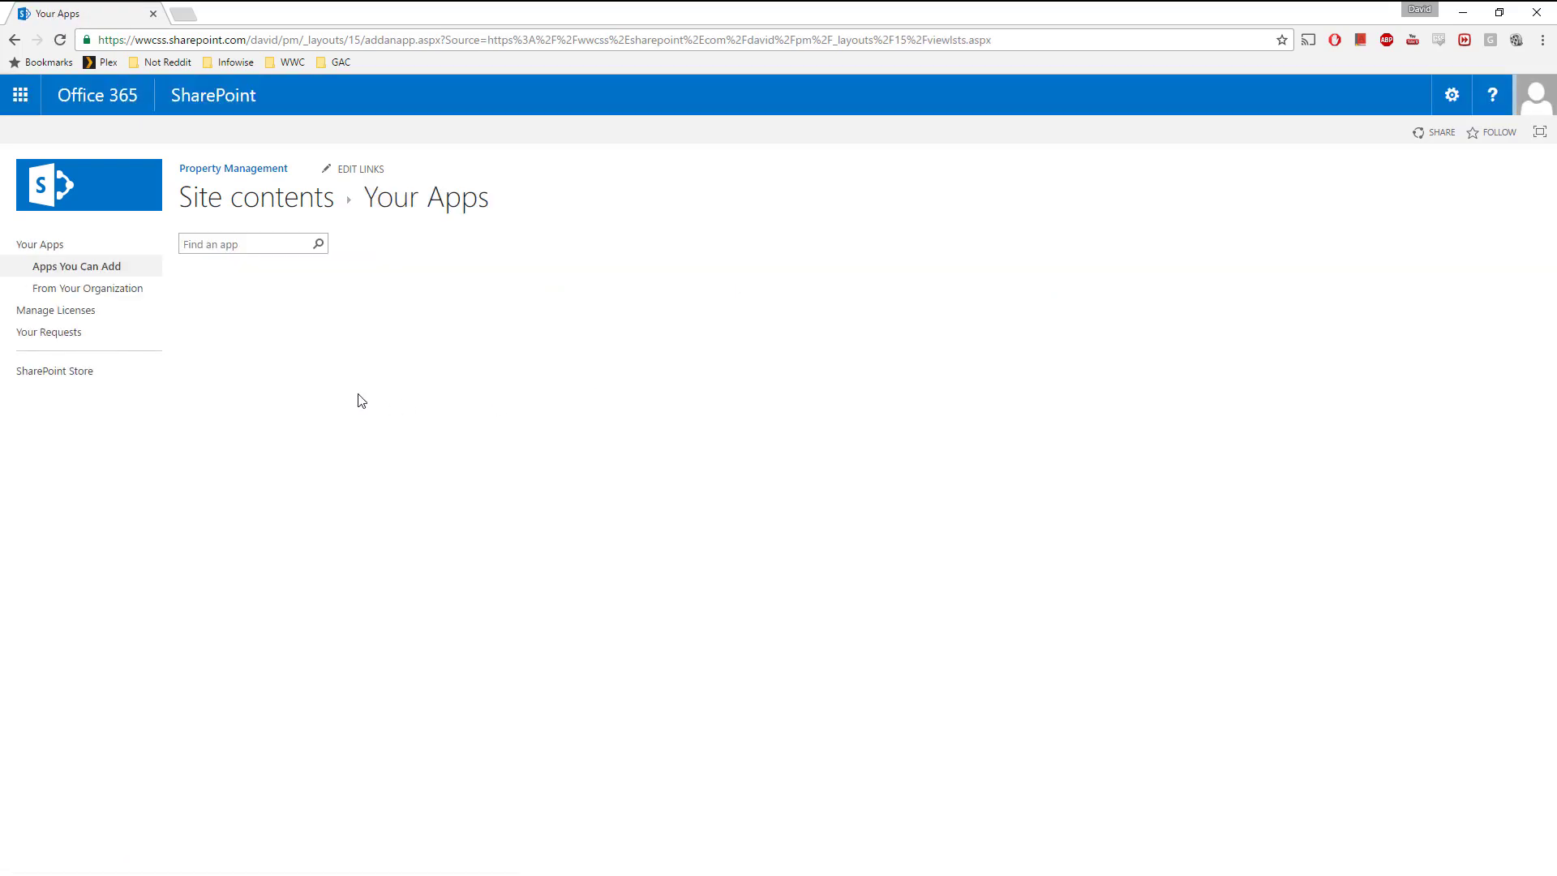
click(339, 349)
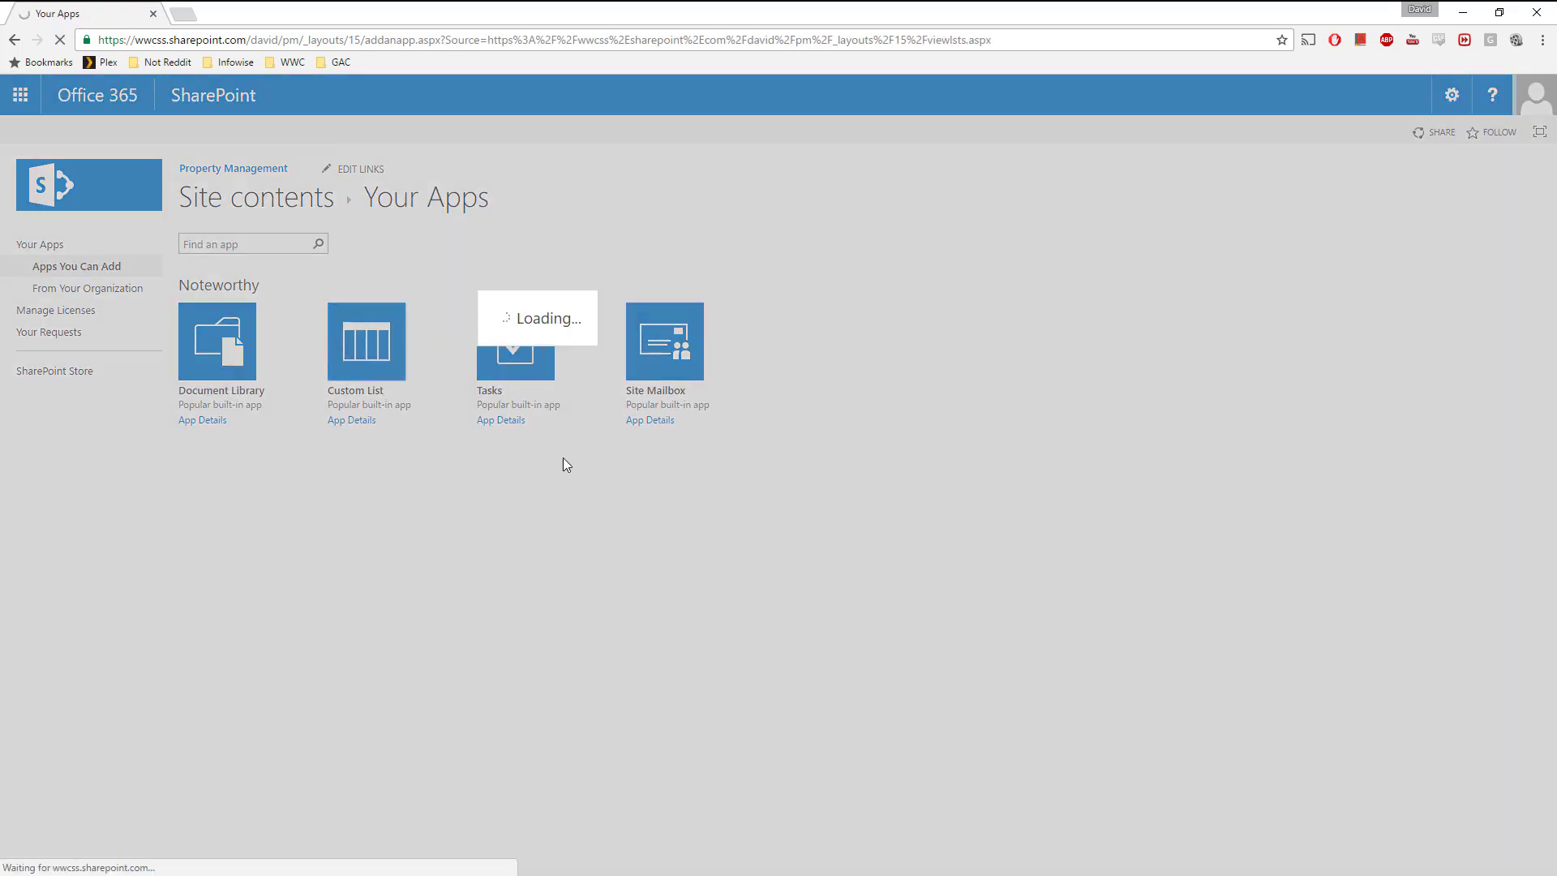
text(Rent Collection Tracker)
click(926, 522)
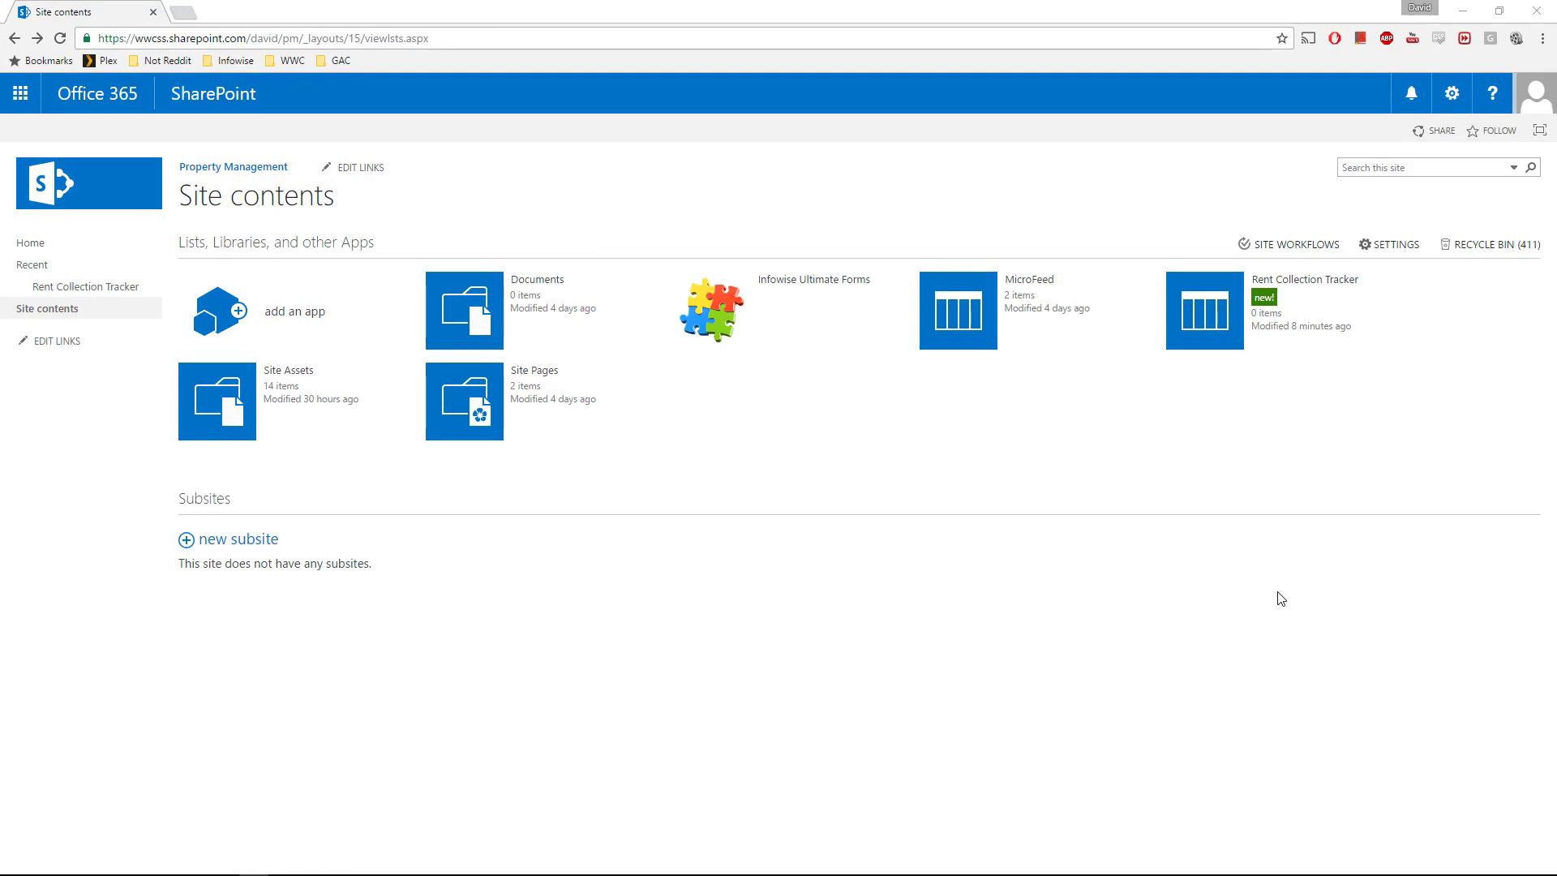
- Rename the Title column of the Rent Collection Tracker list to Address in the list settings
click(1220, 323)
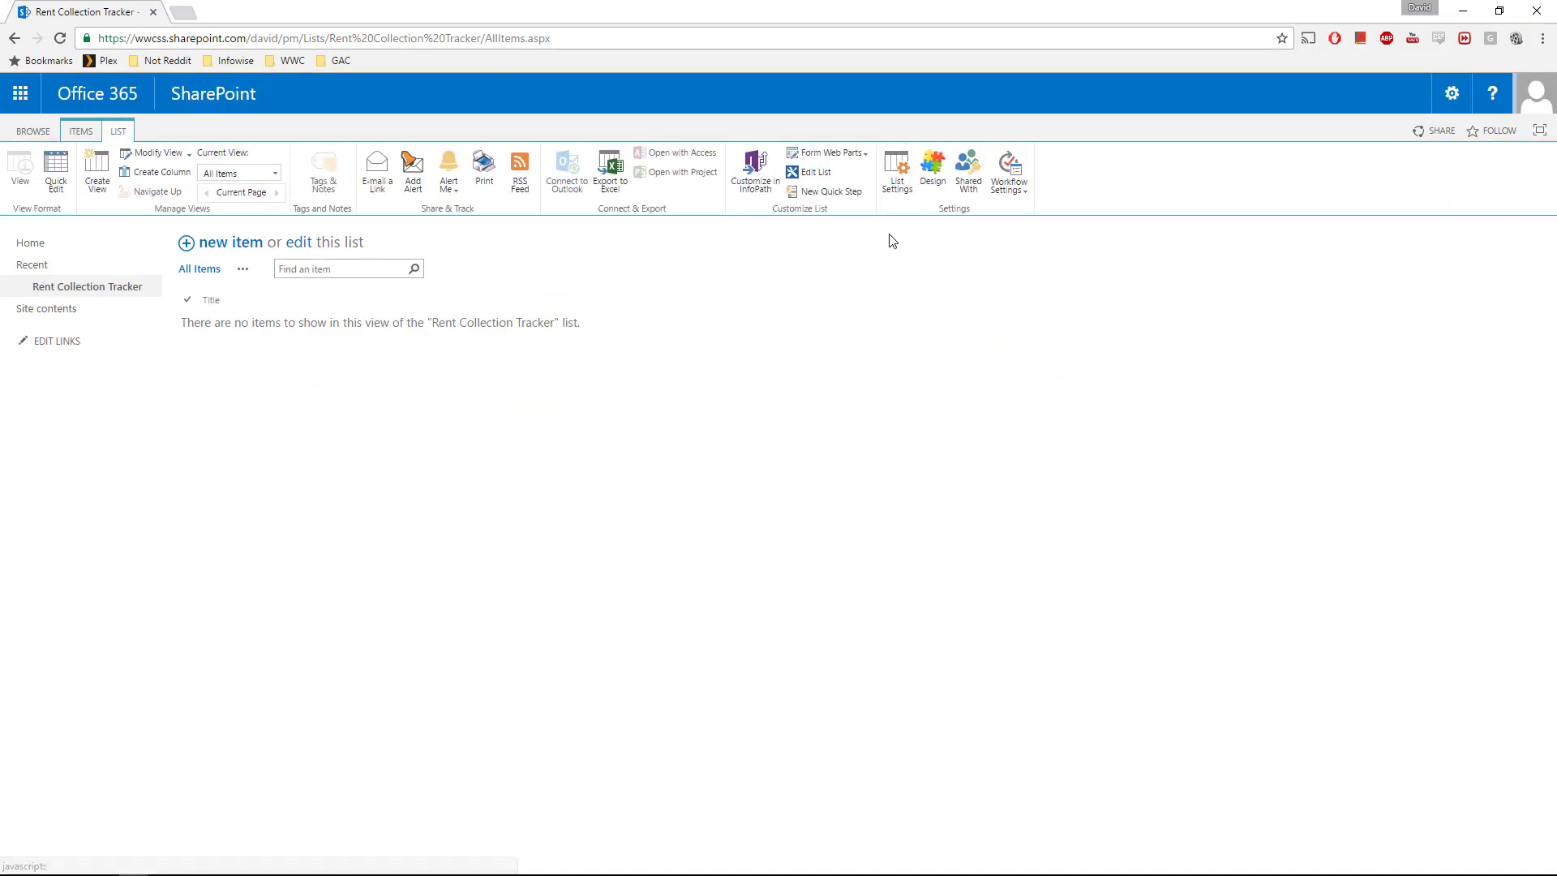
click(895, 182)
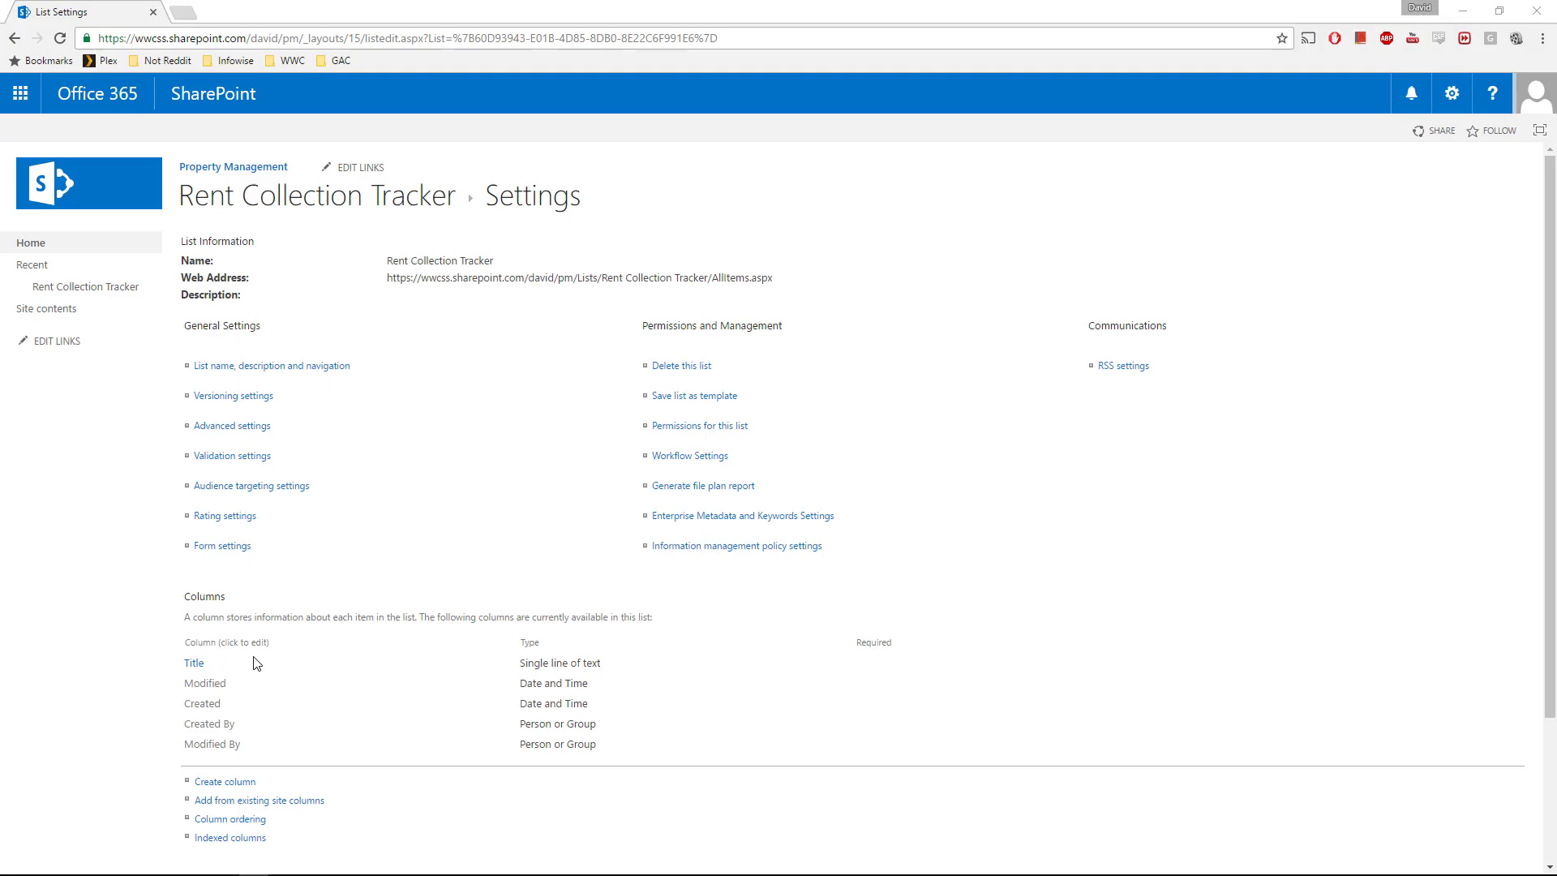
click(195, 665)
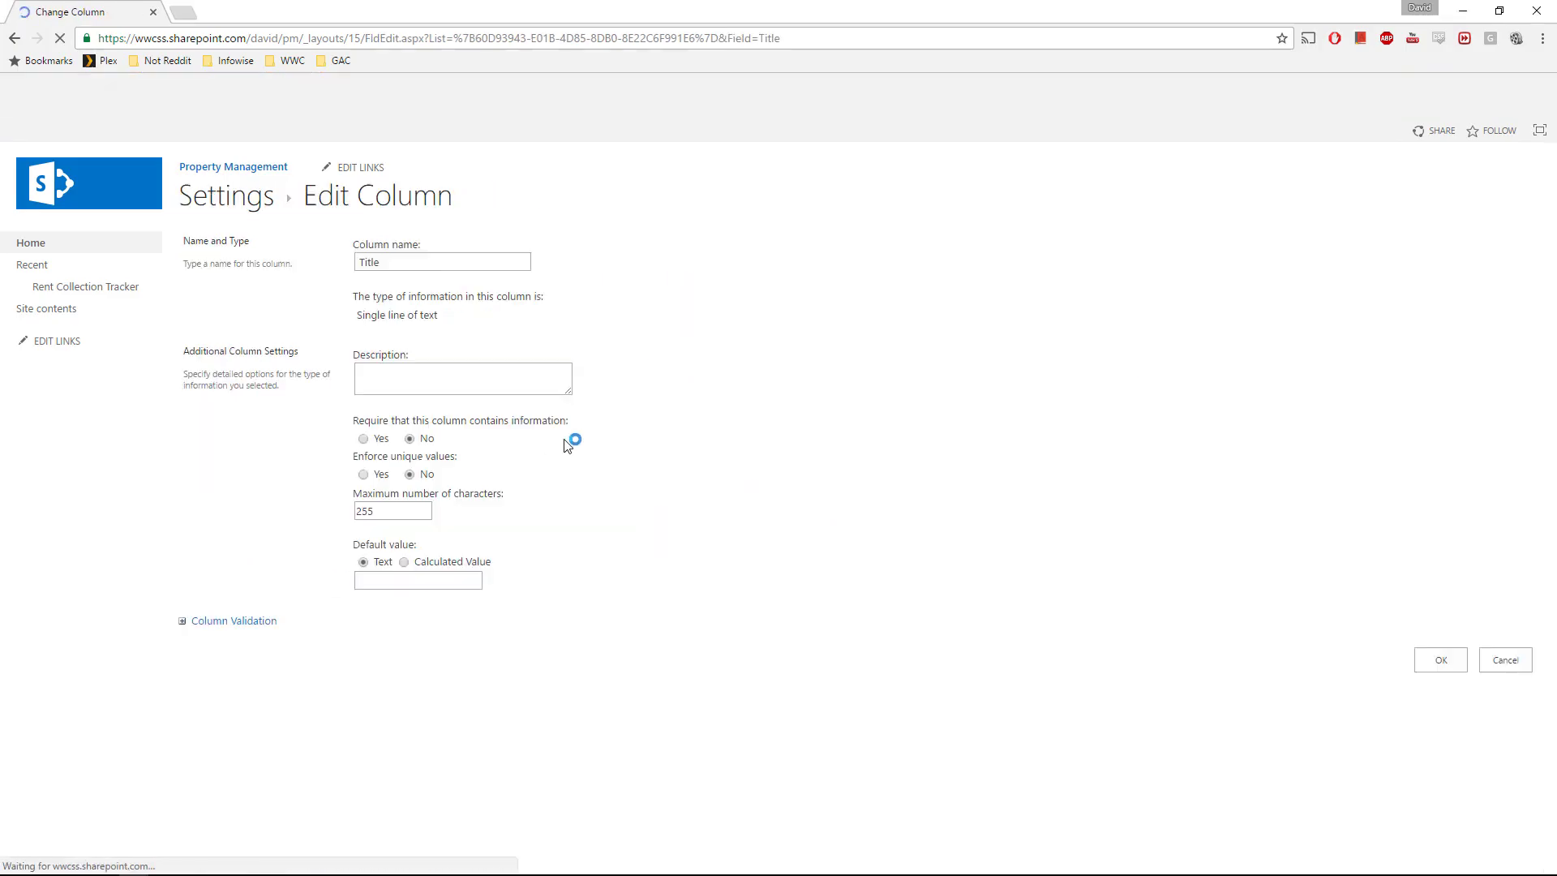
text(Address)
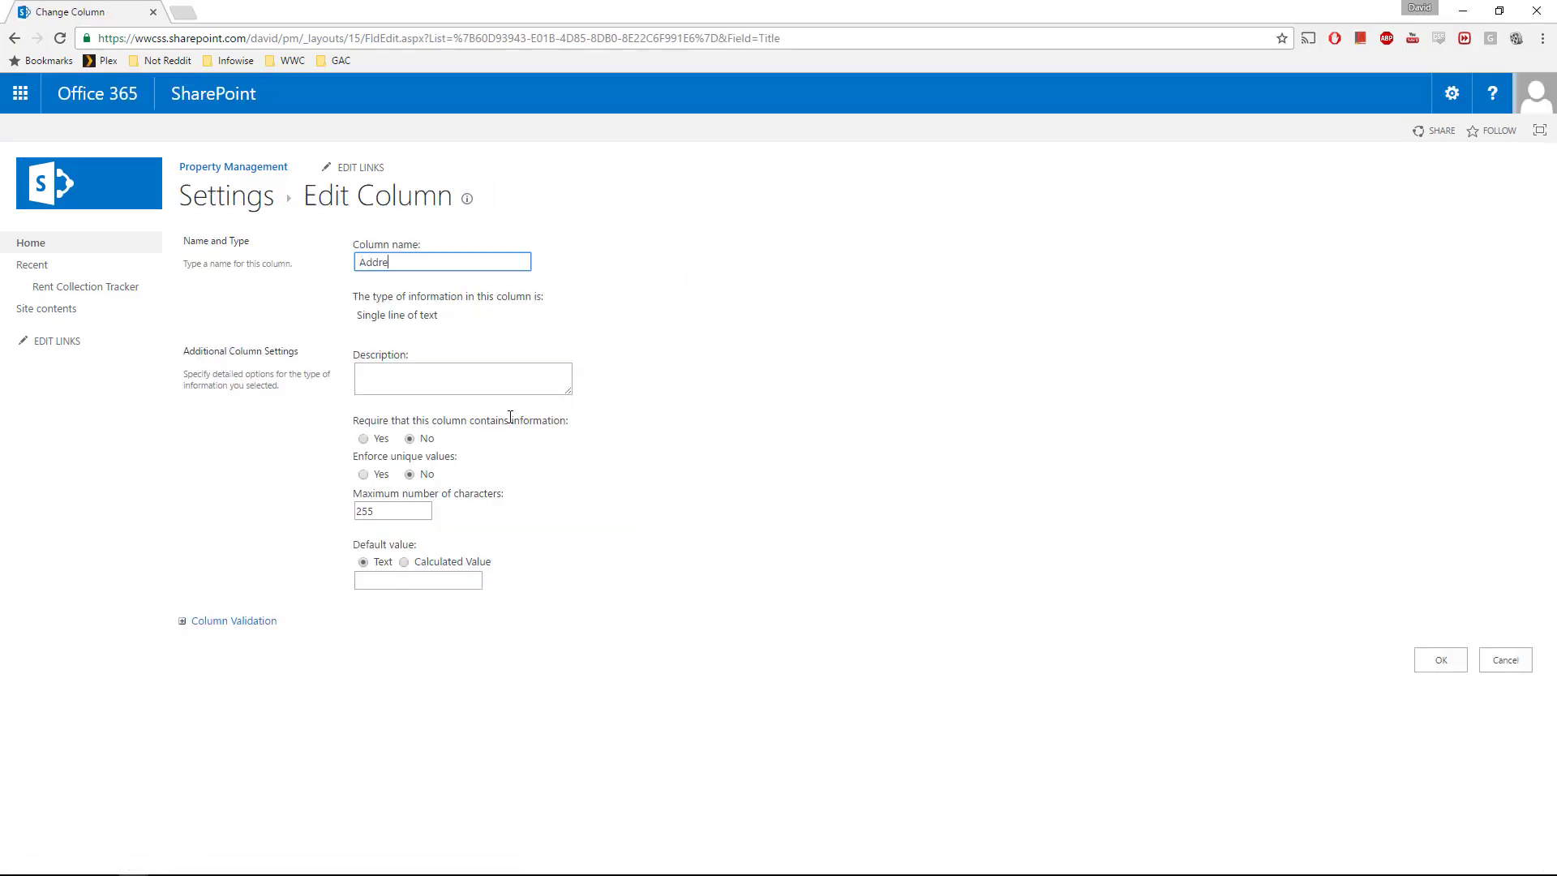
click(1438, 662)
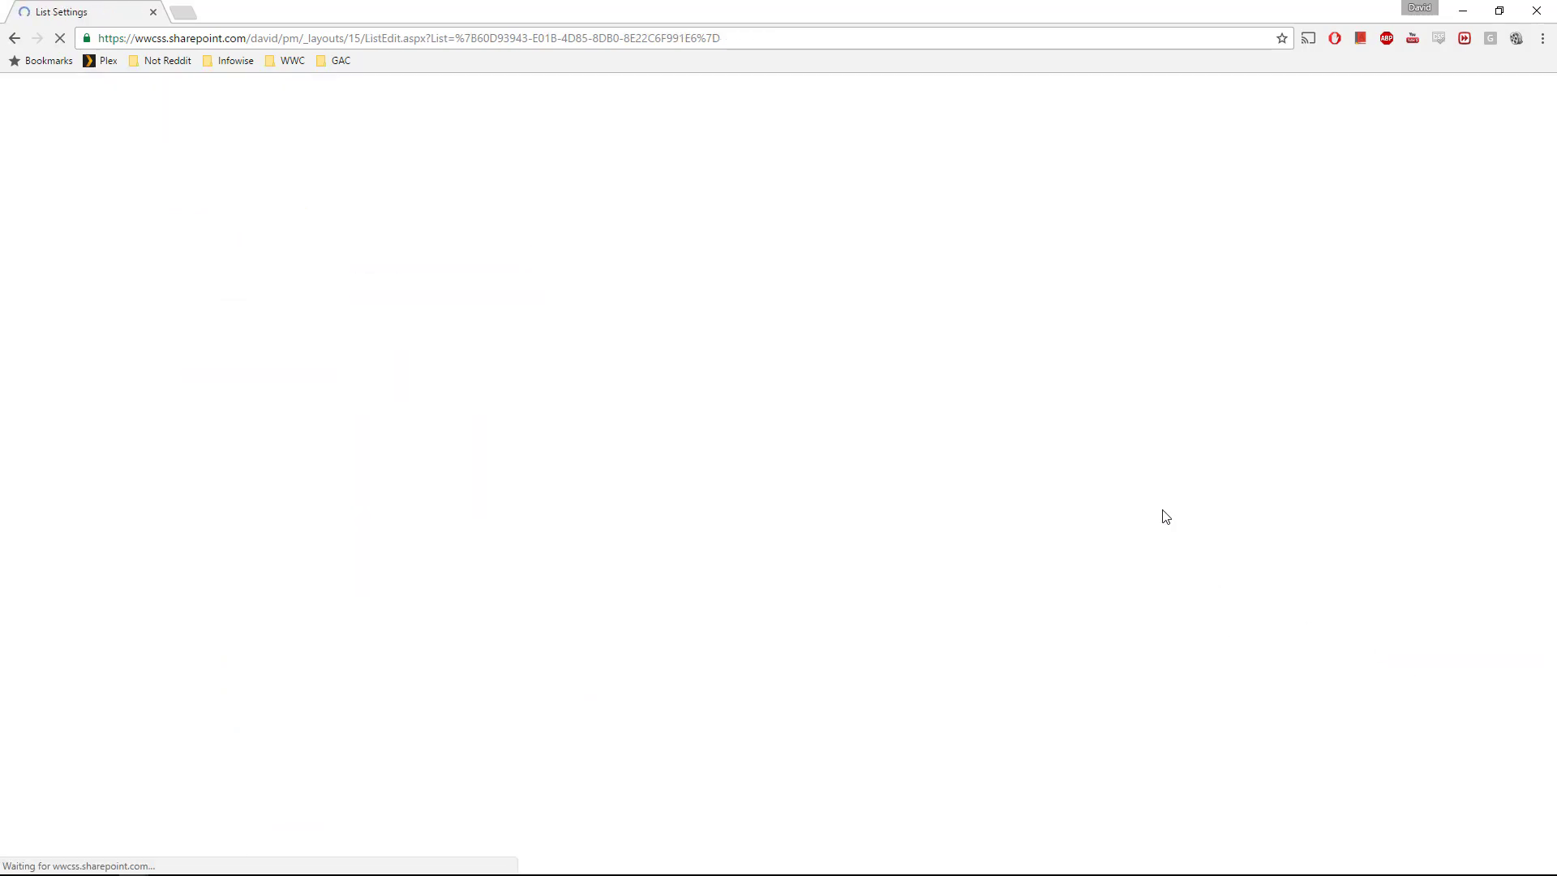
- Create a Number column named PropertyID with 0 decimal places in the list
click(237, 782)
text(PropertyID)
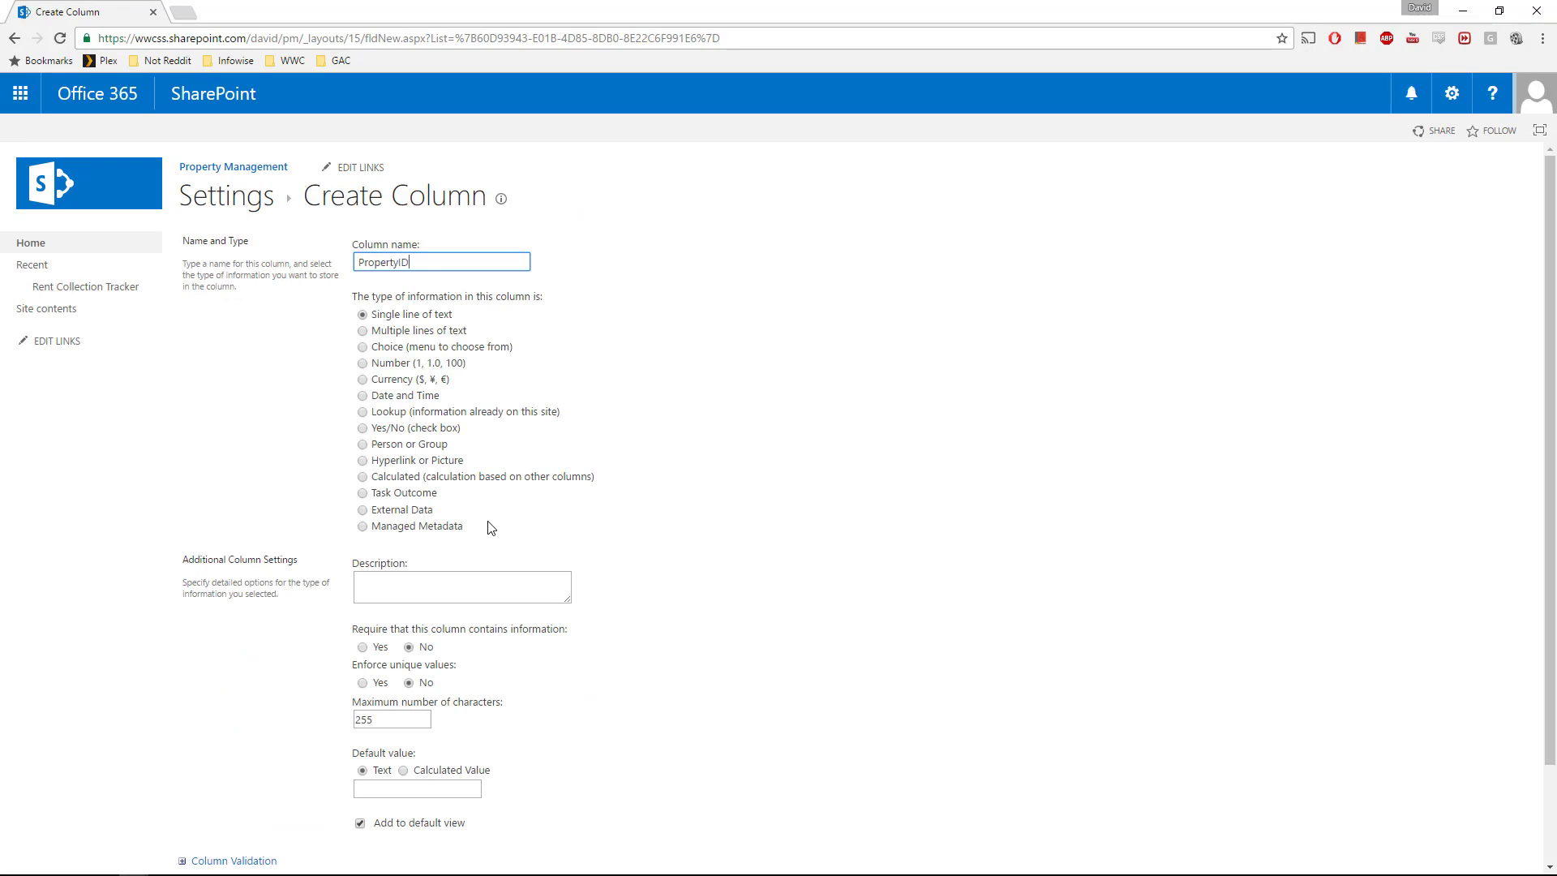
click(364, 368)
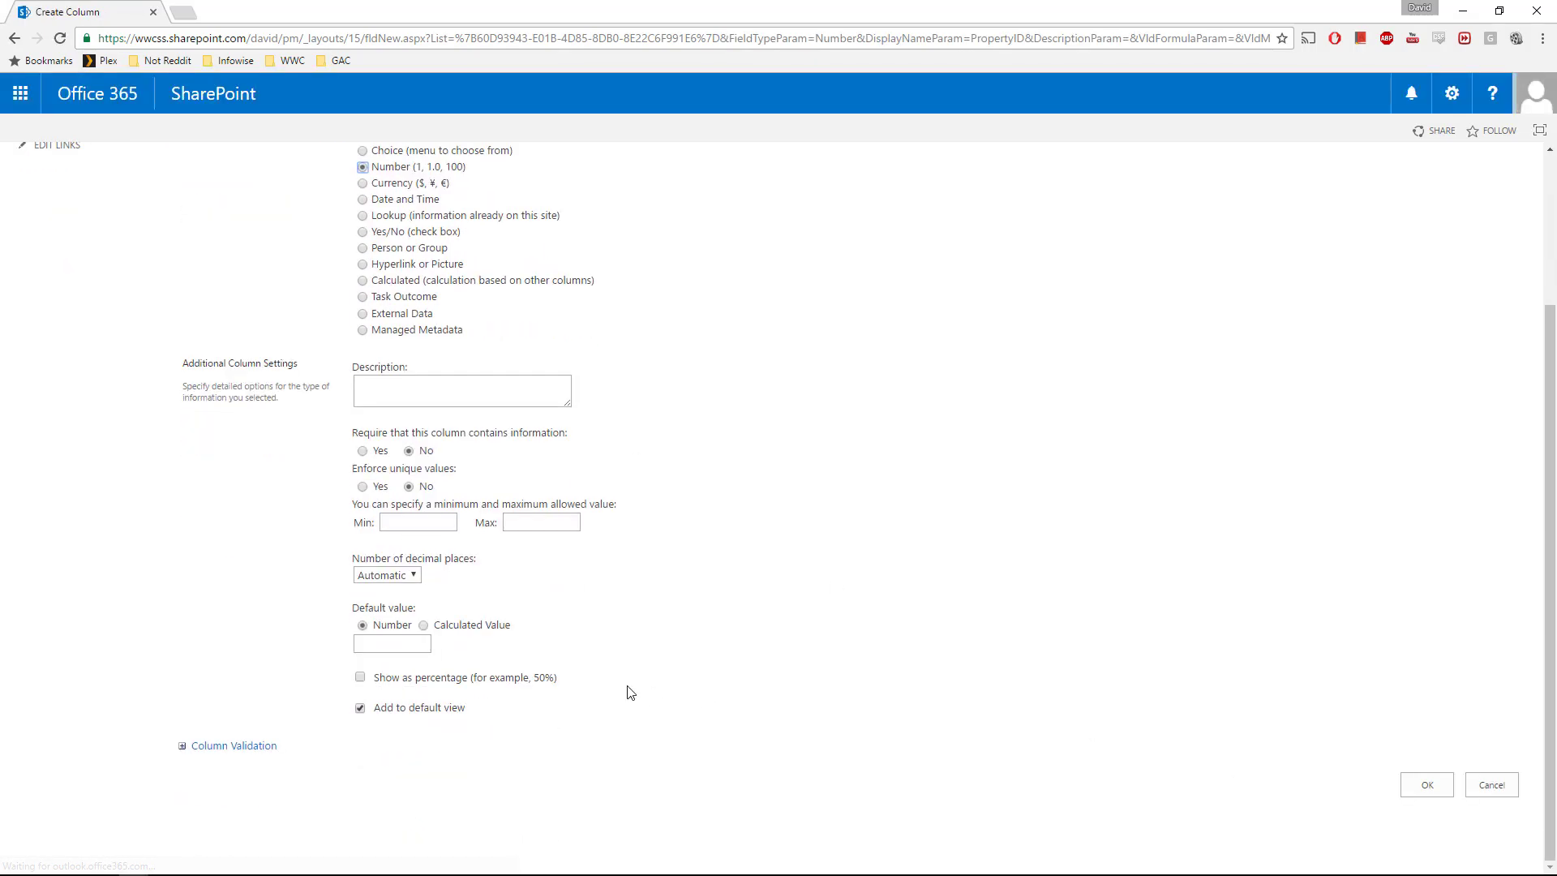
click(371, 580)
click(376, 605)
click(1428, 788)
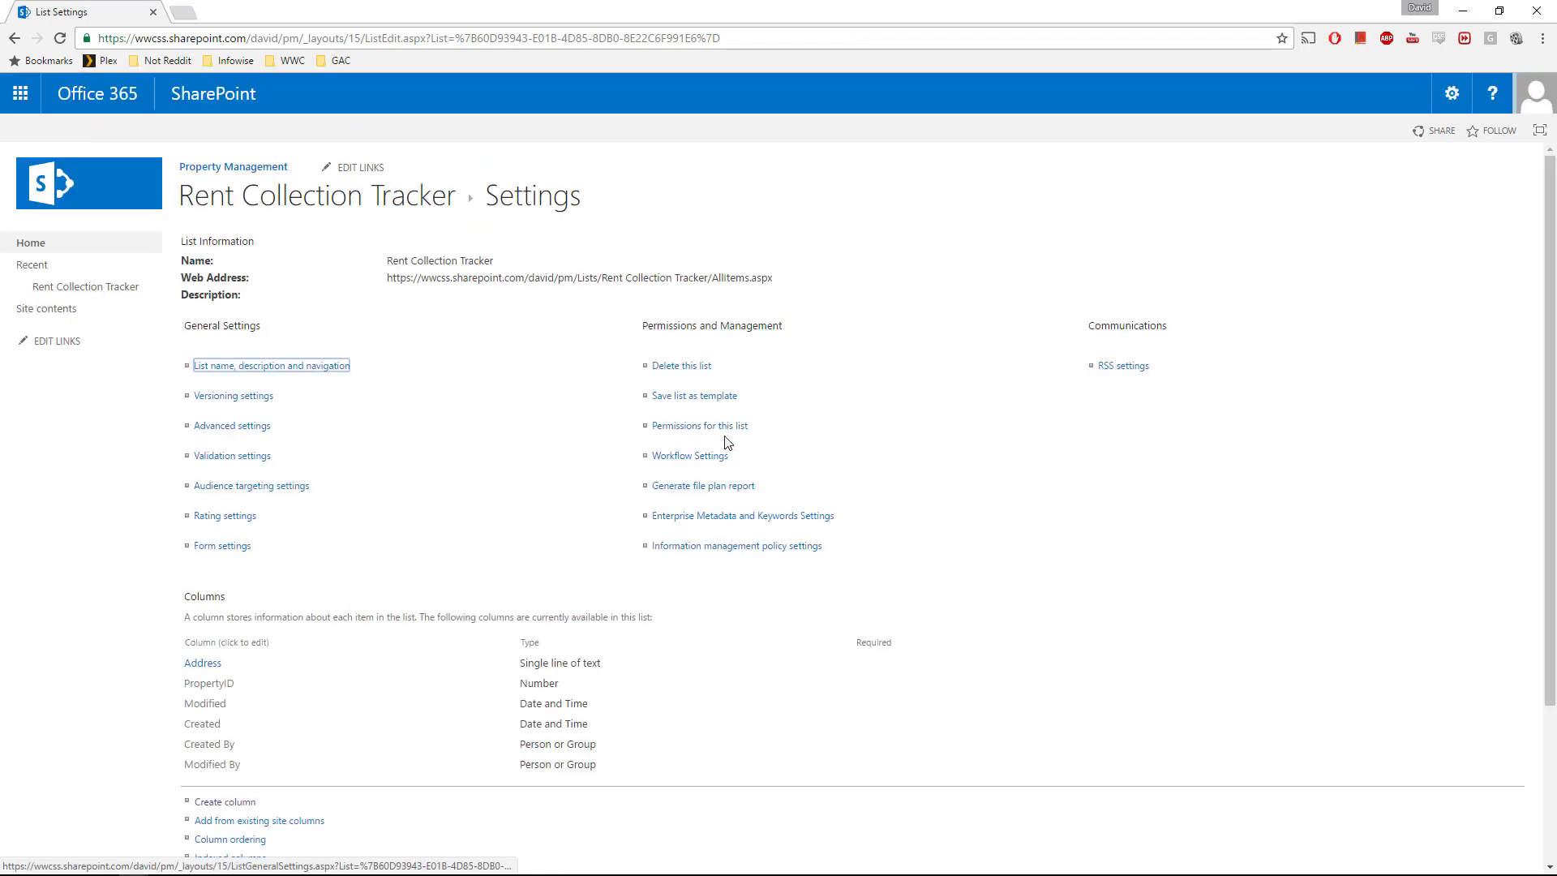
- Create a Date and Time column named LastUpdated in the Rent Collection Tracker list
click(242, 802)
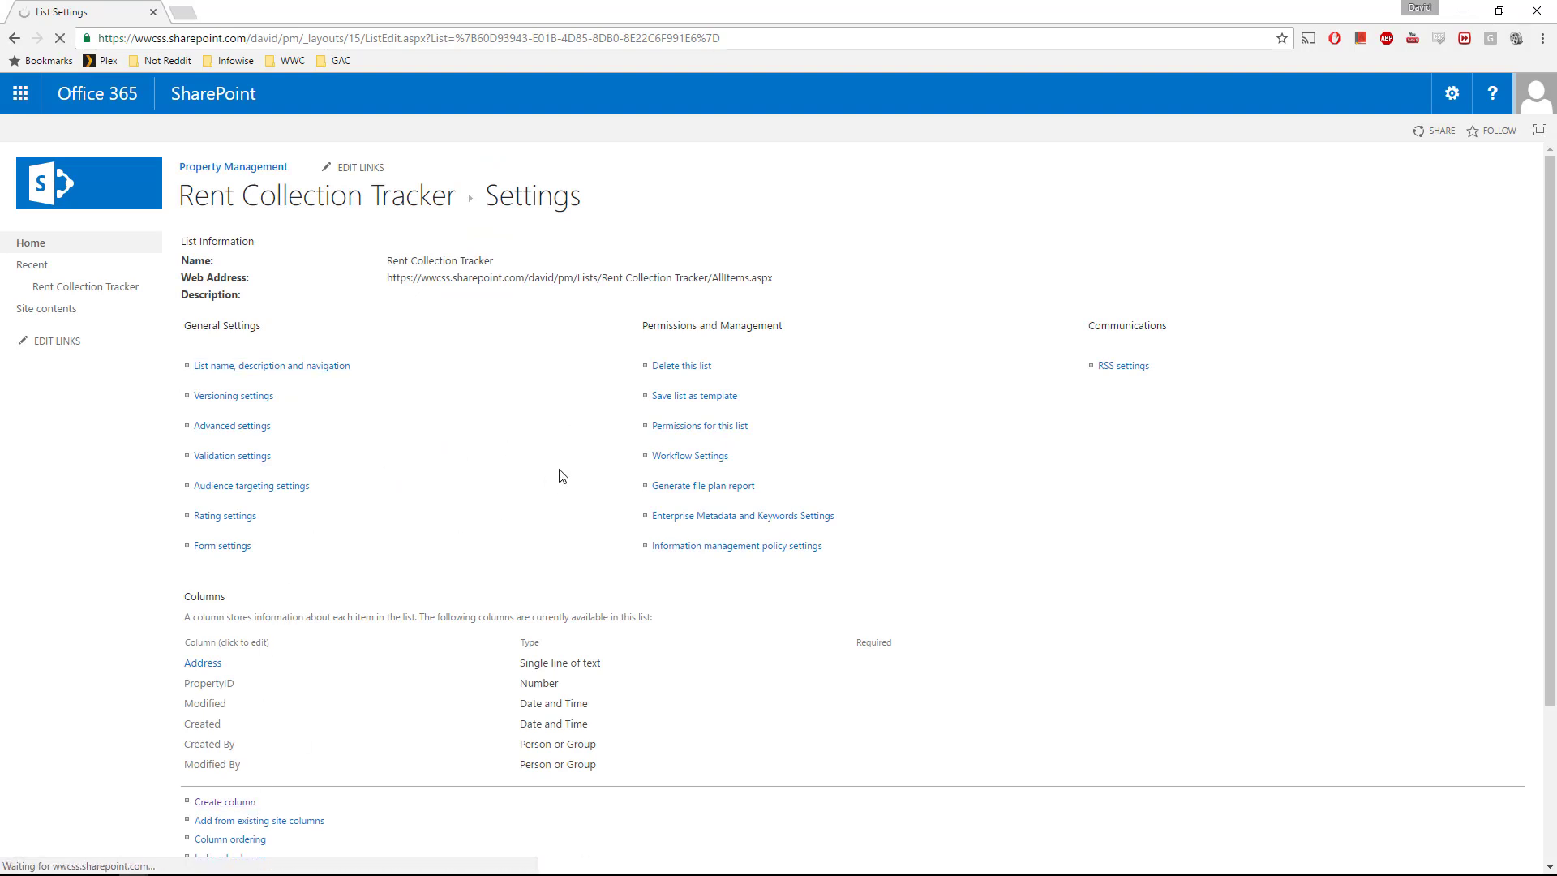
text(LastUpdated)
click(363, 396)
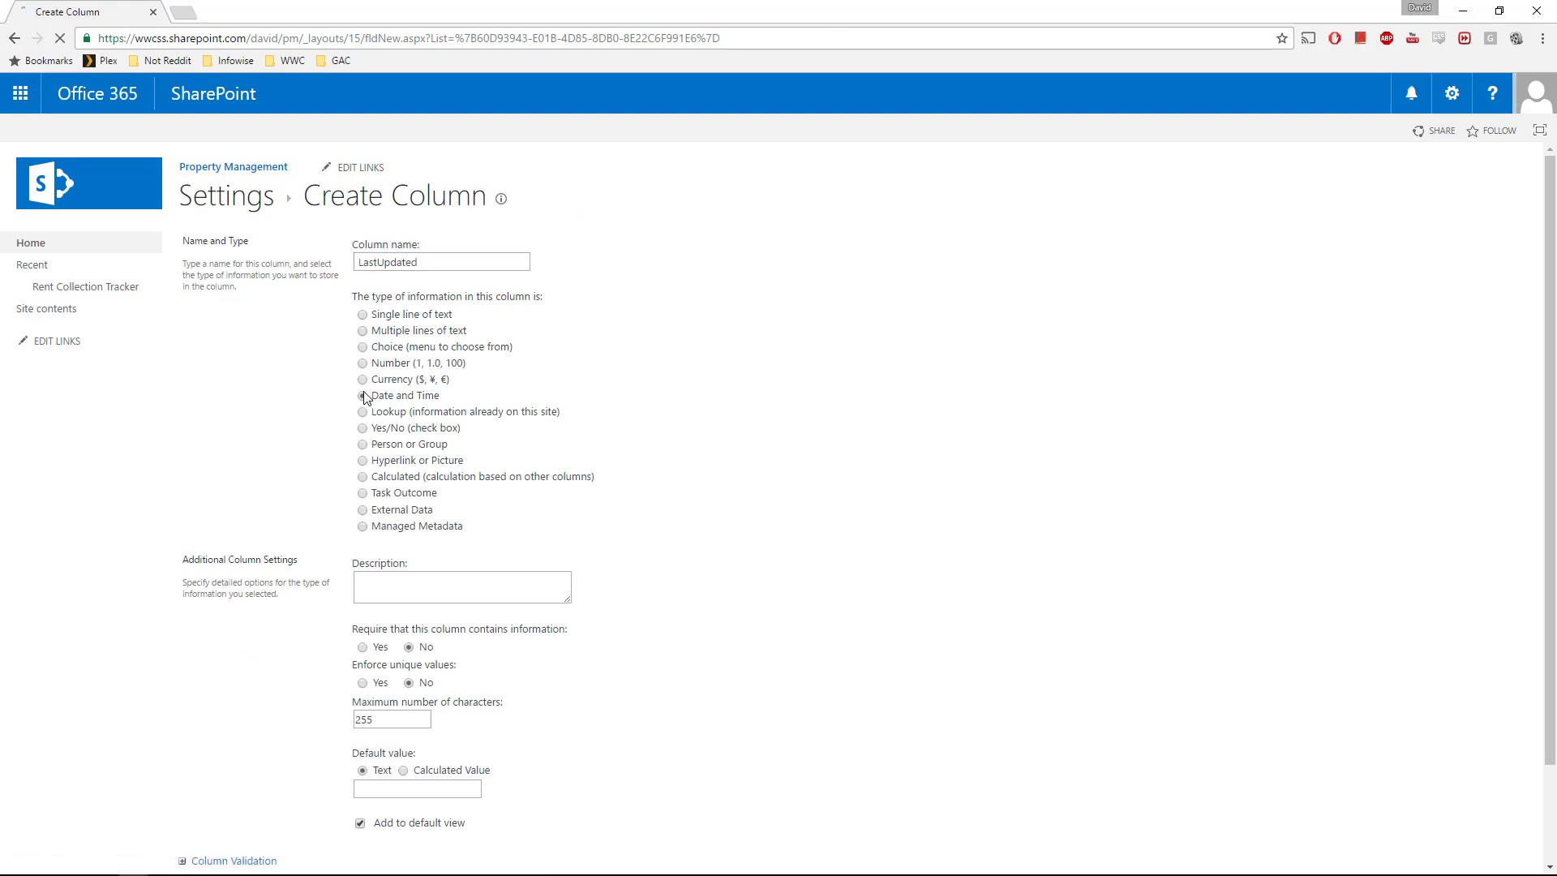
scroll(724, 487, down, 3)
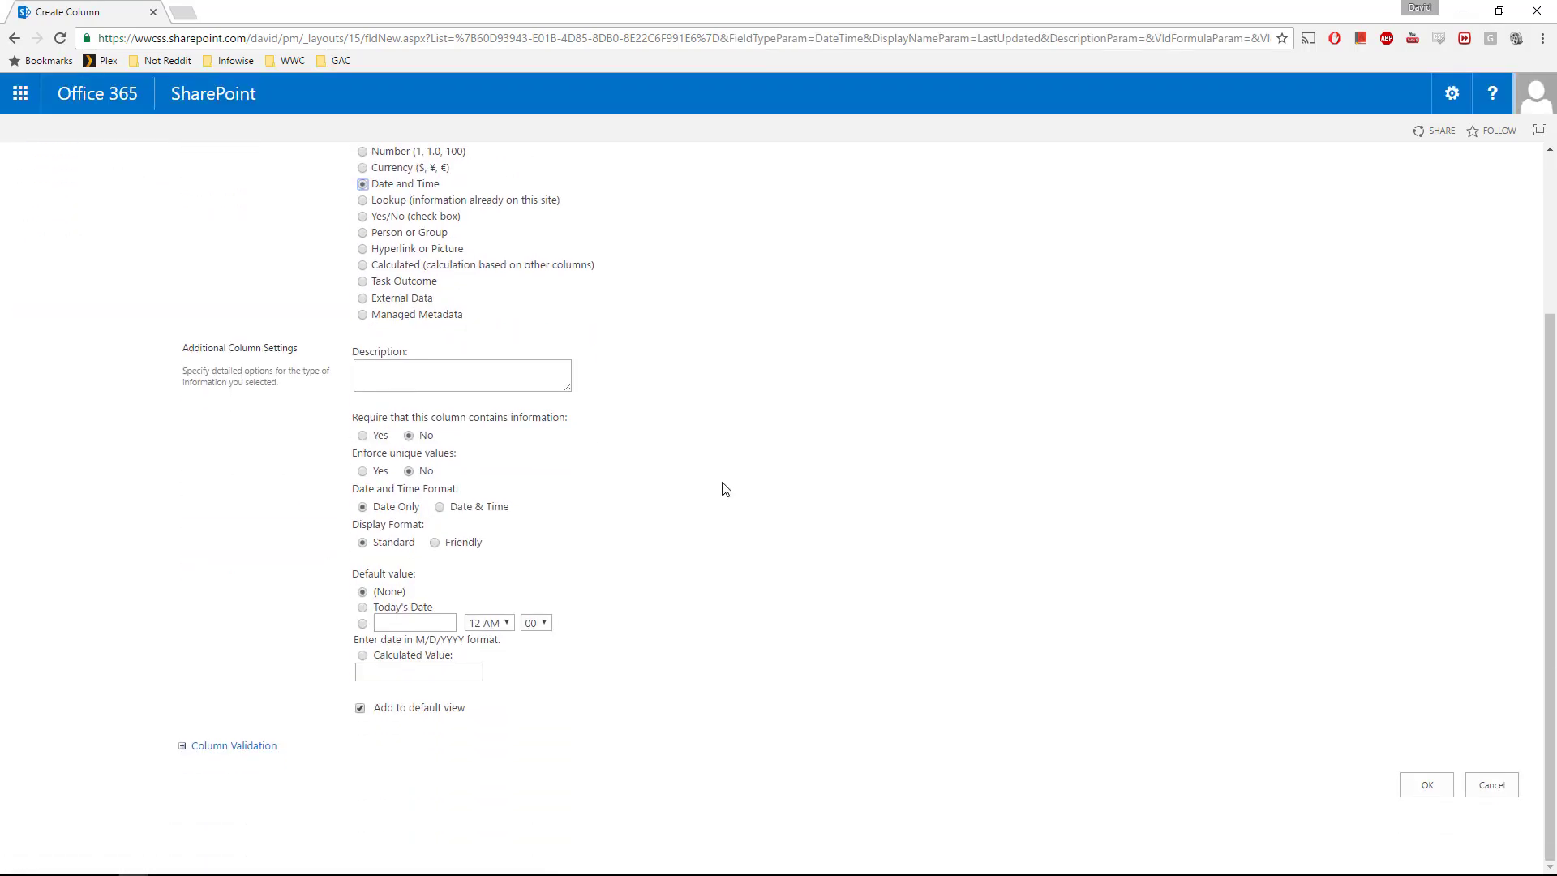
click(1426, 784)
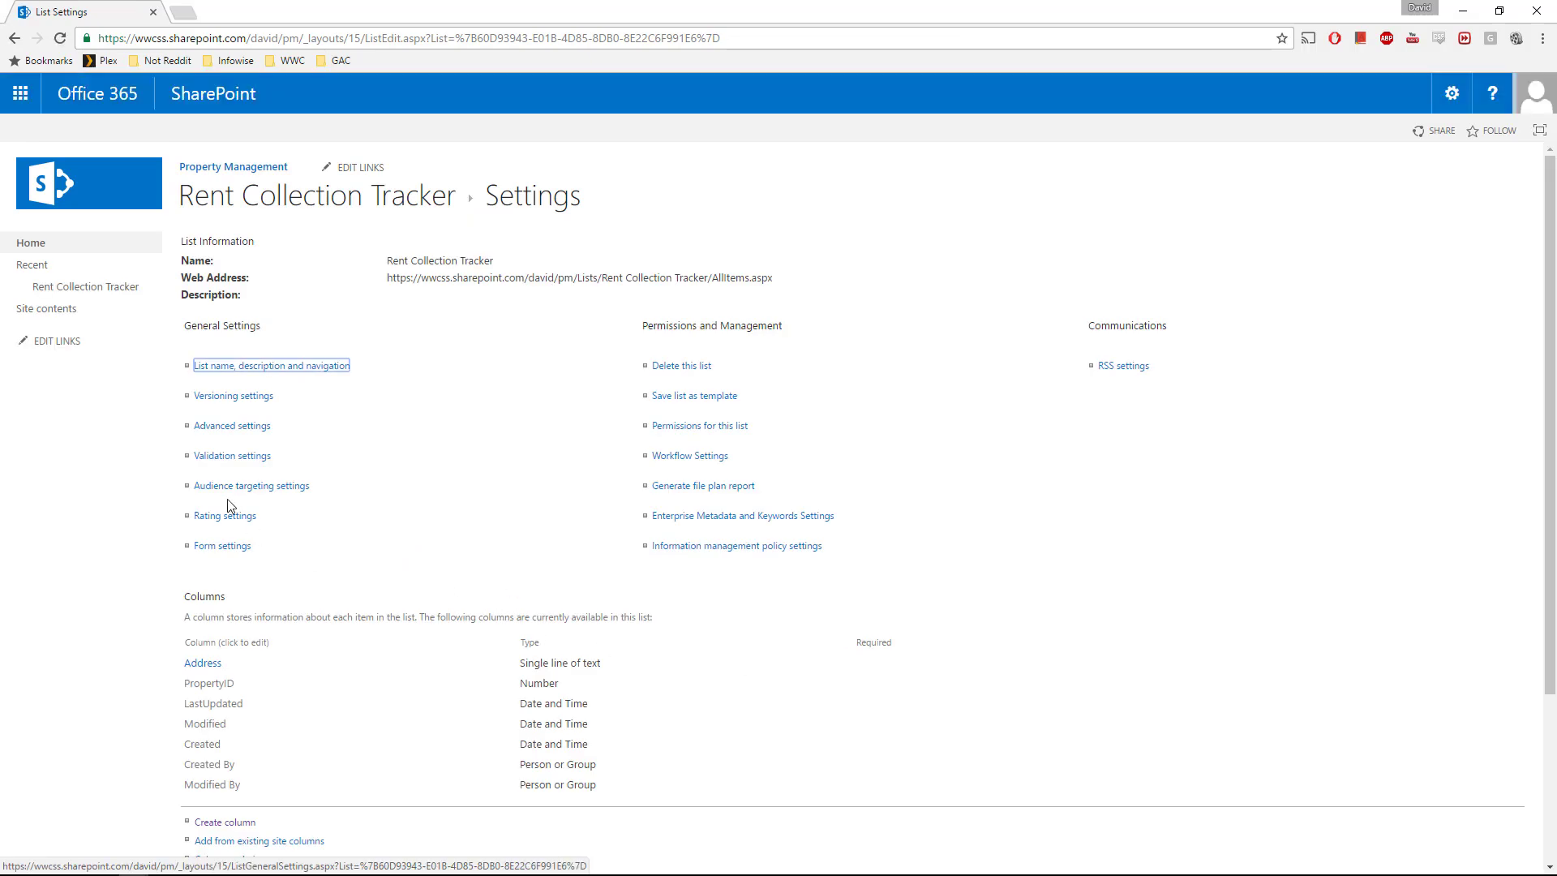
- Create a Yes/No column named RentPaid in the Rent Collection Tracker list
click(238, 822)
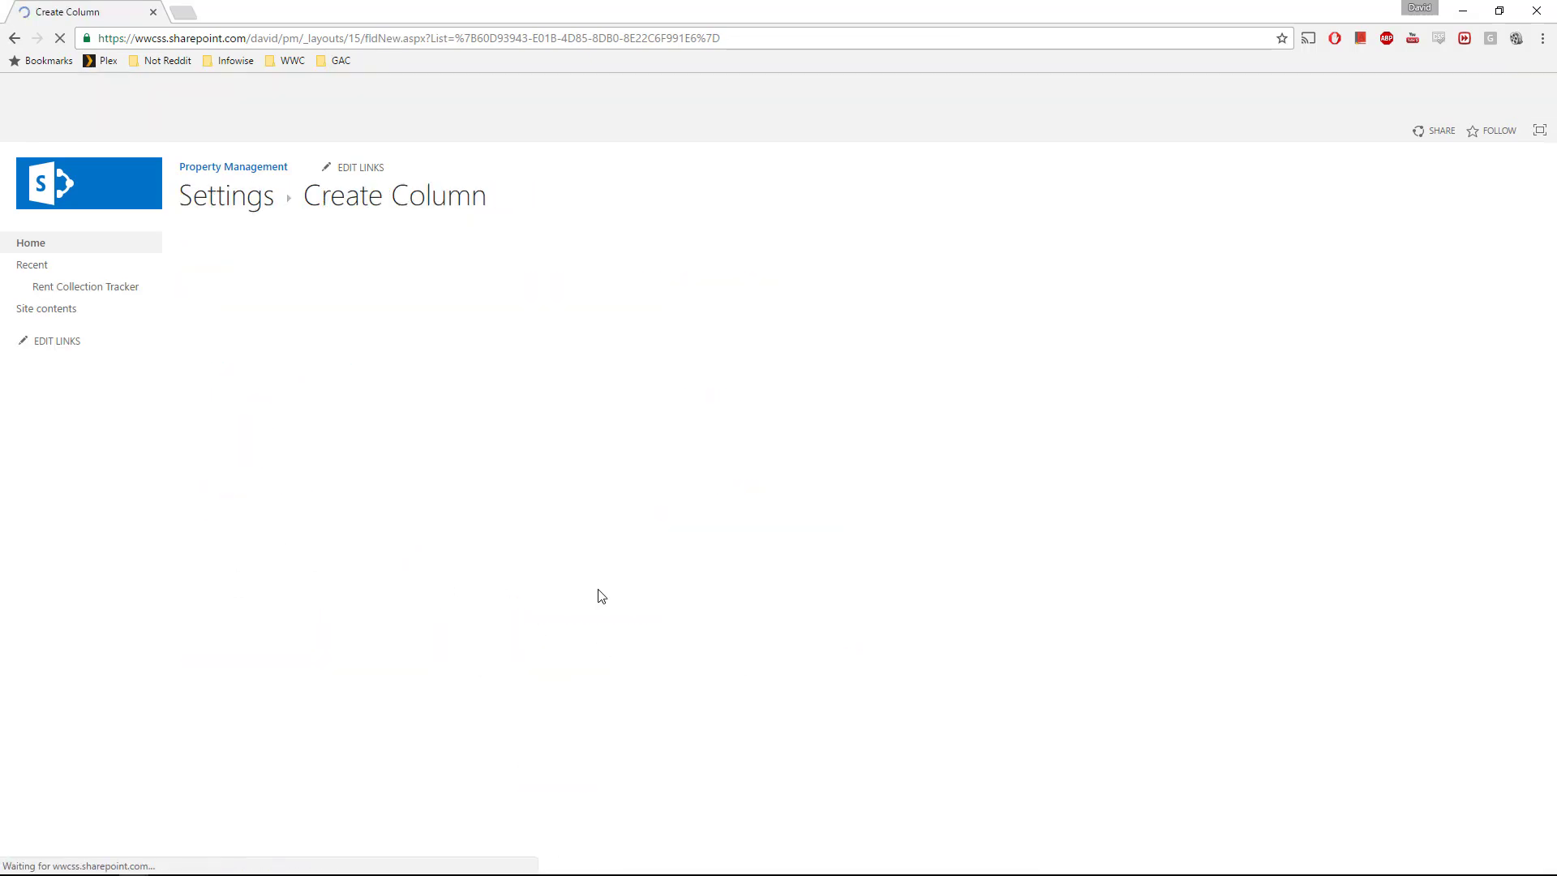
text(RentPaid)
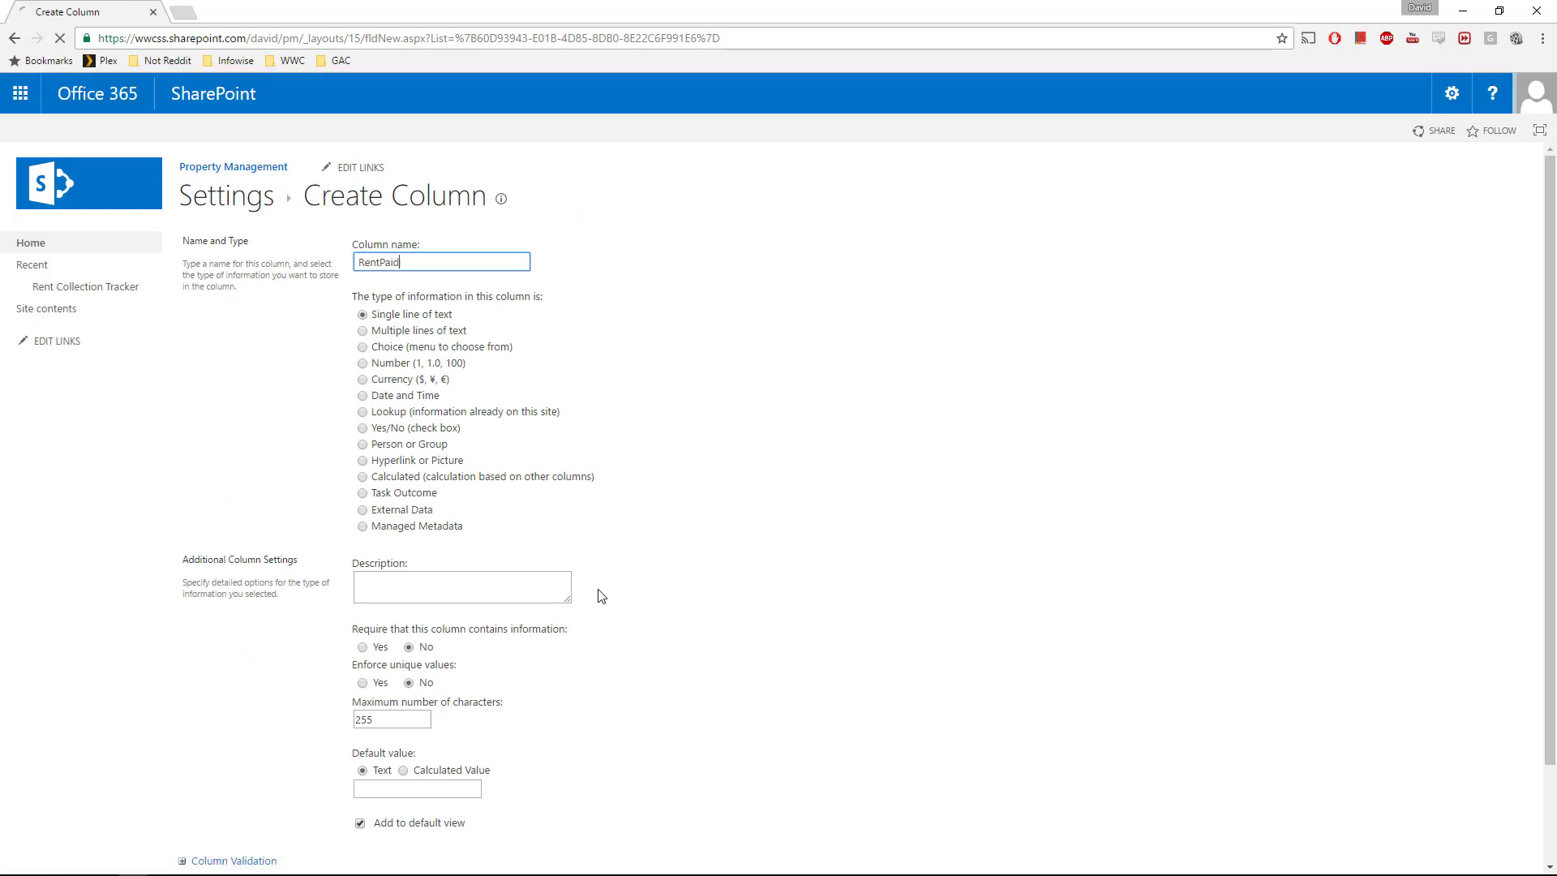
click(369, 428)
click(1433, 724)
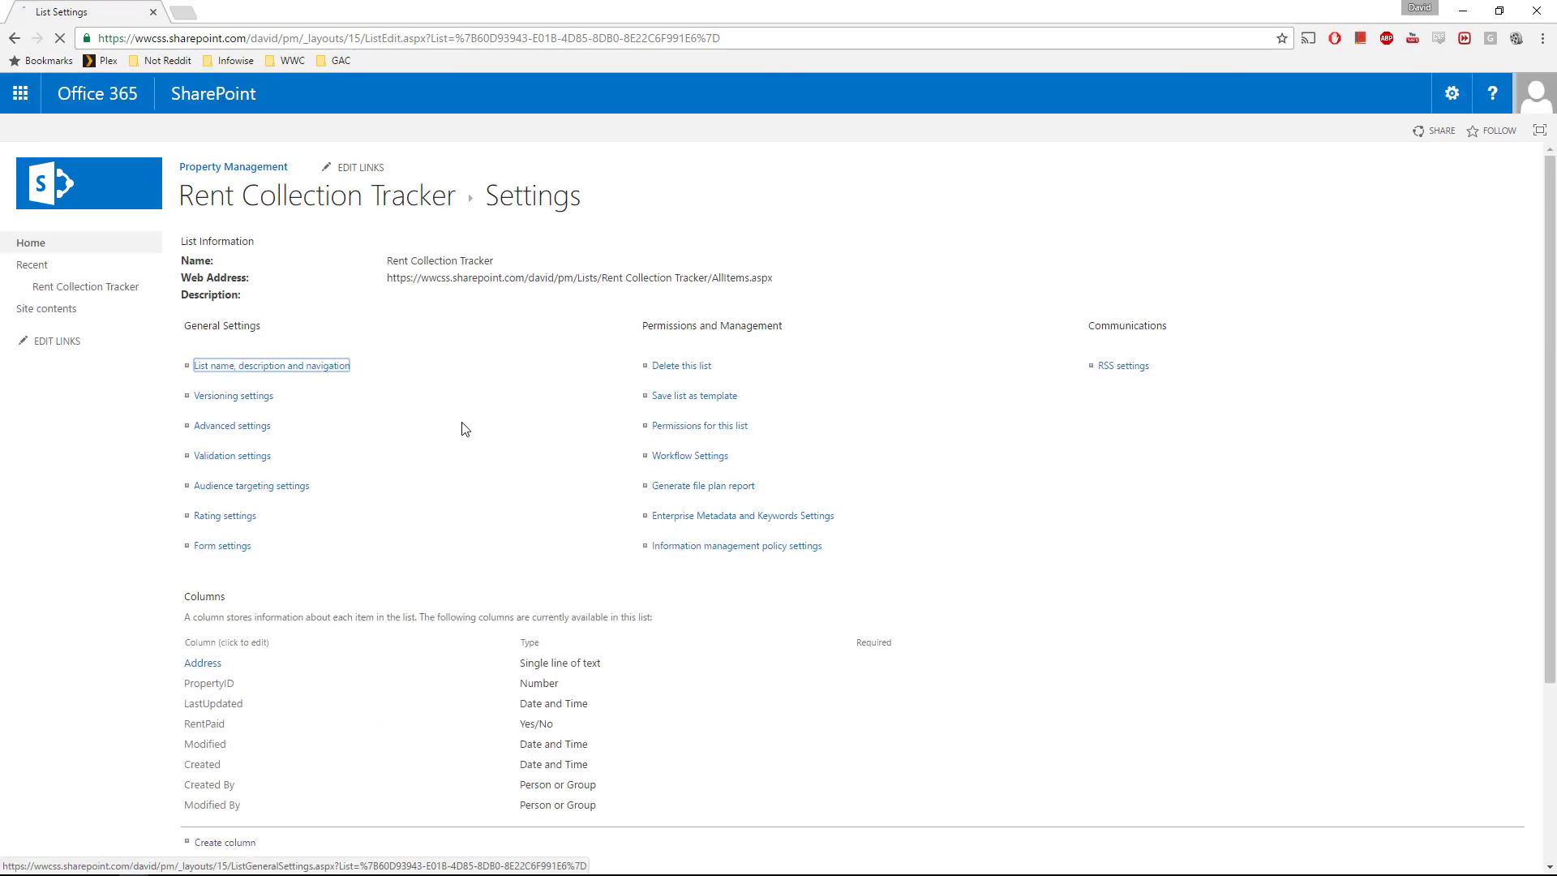
- Enforce unique values on the PropertyID column and agree to index it
click(224, 685)
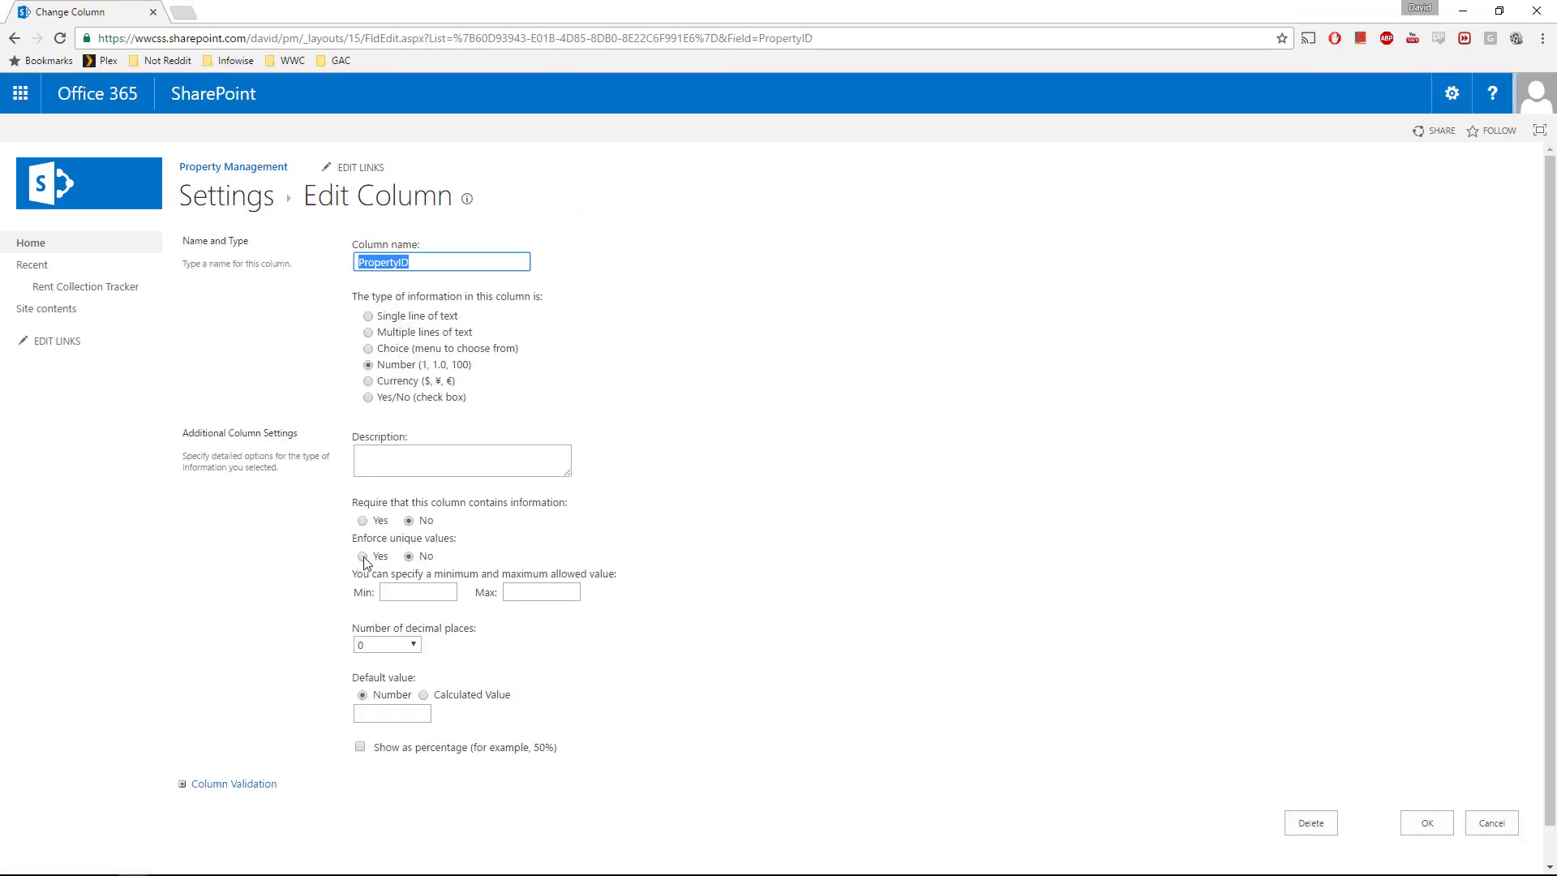
click(363, 556)
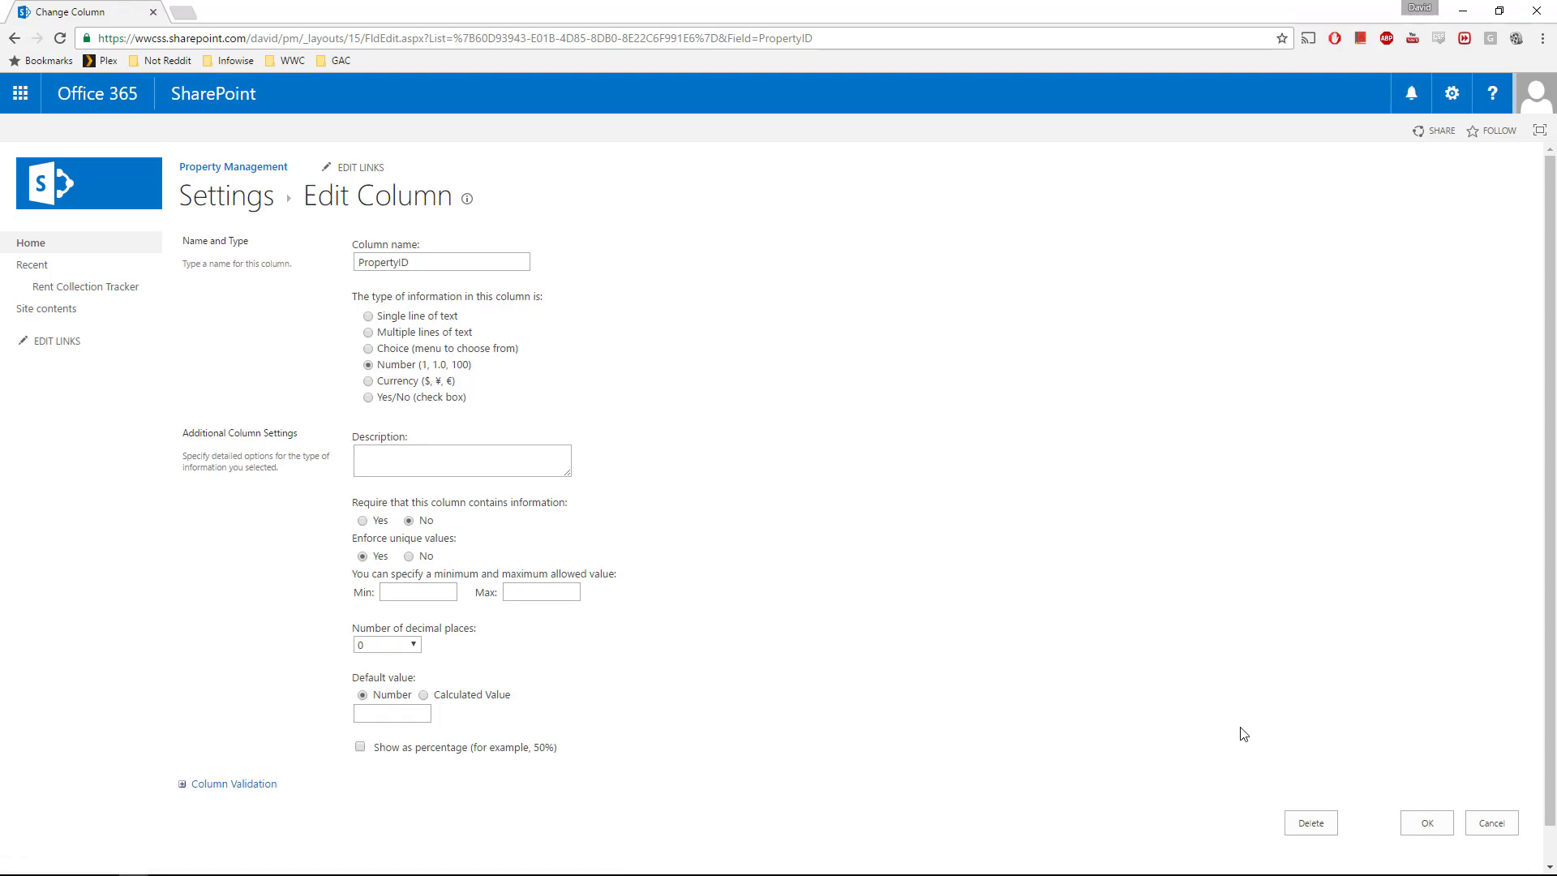
click(1427, 823)
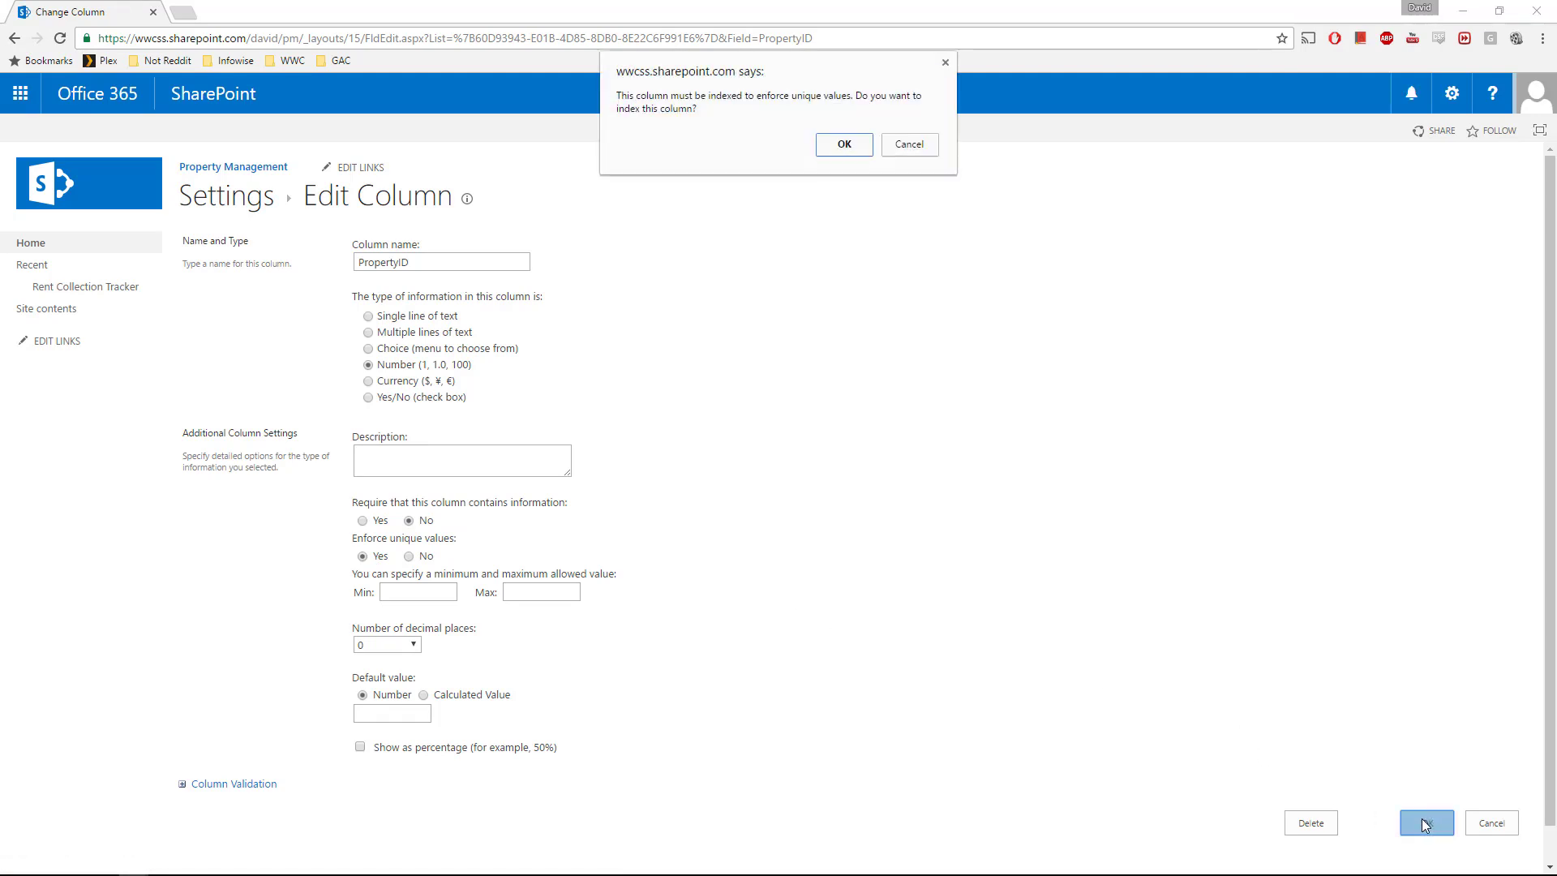
click(844, 144)
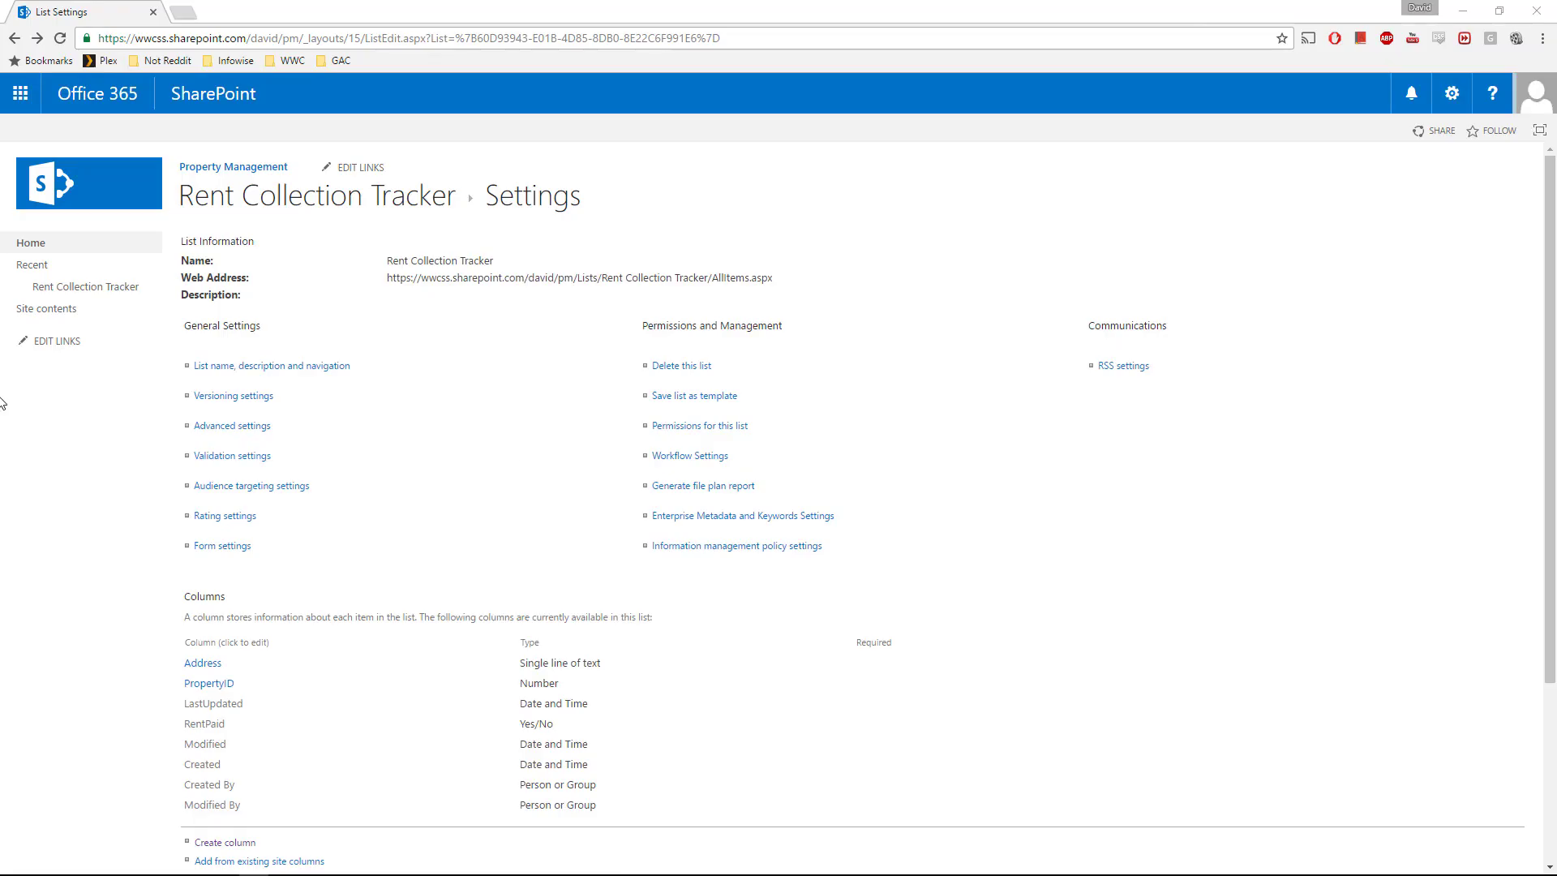
- Open the Infowise Ultimate Forms import settings for the Rent Collection Tracker list
click(216, 211)
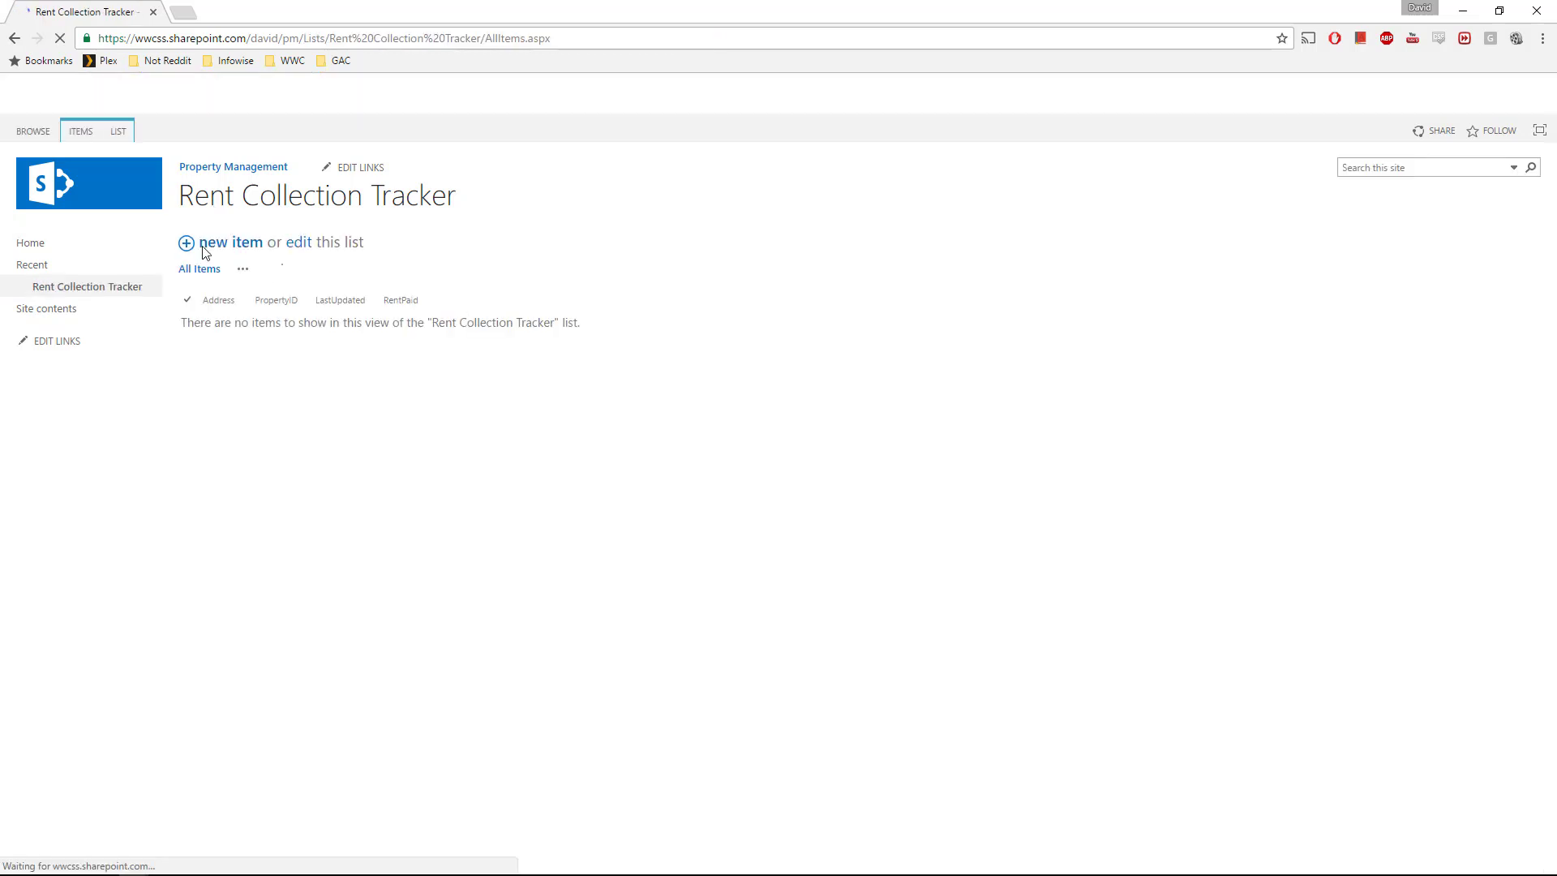
click(118, 131)
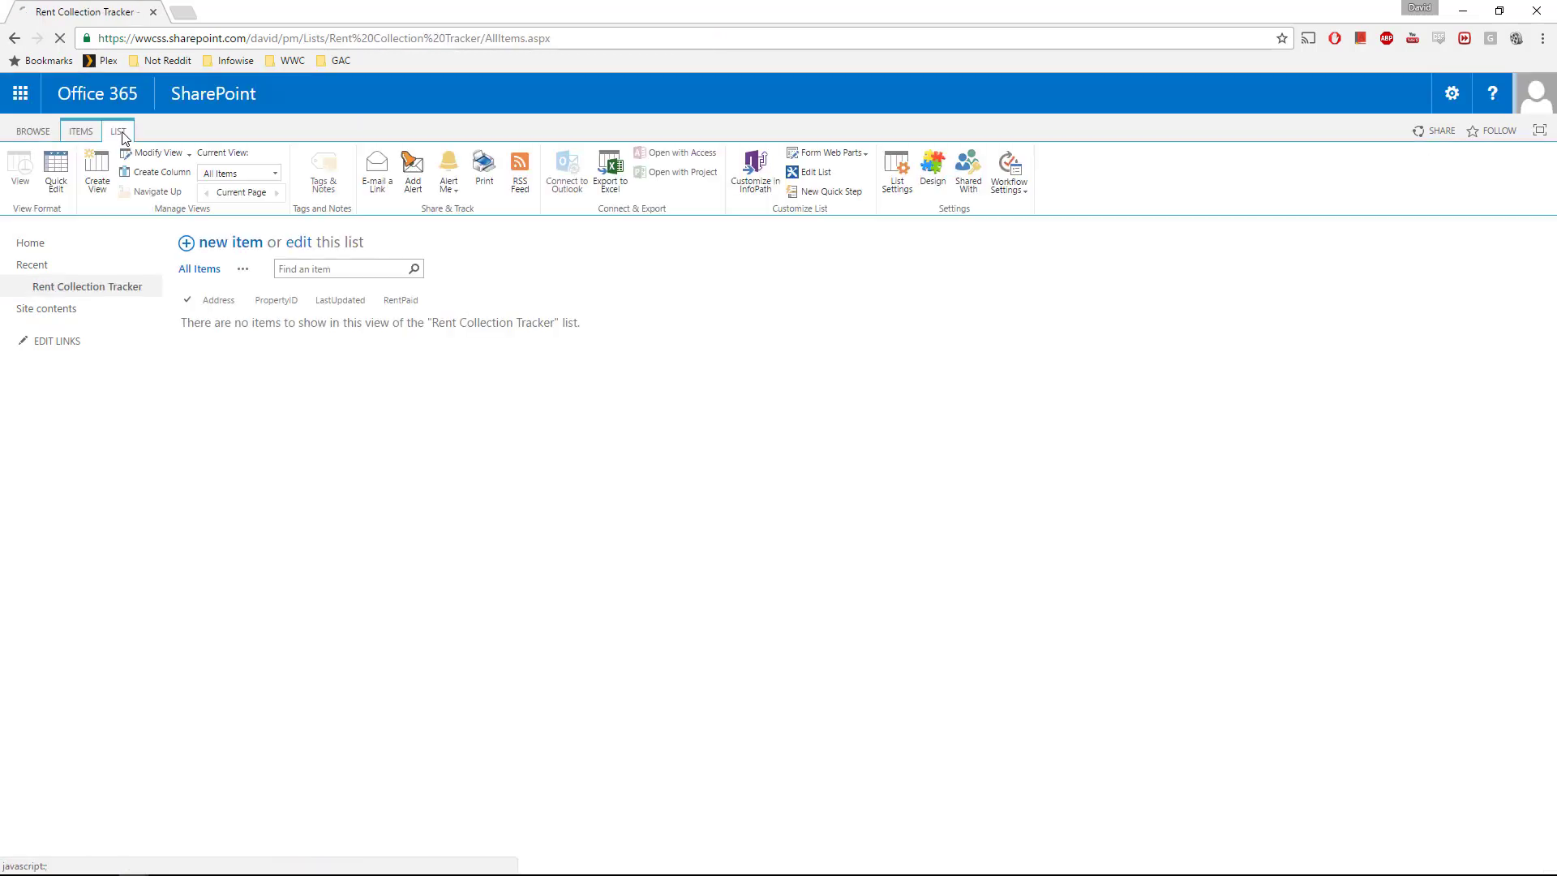
click(929, 174)
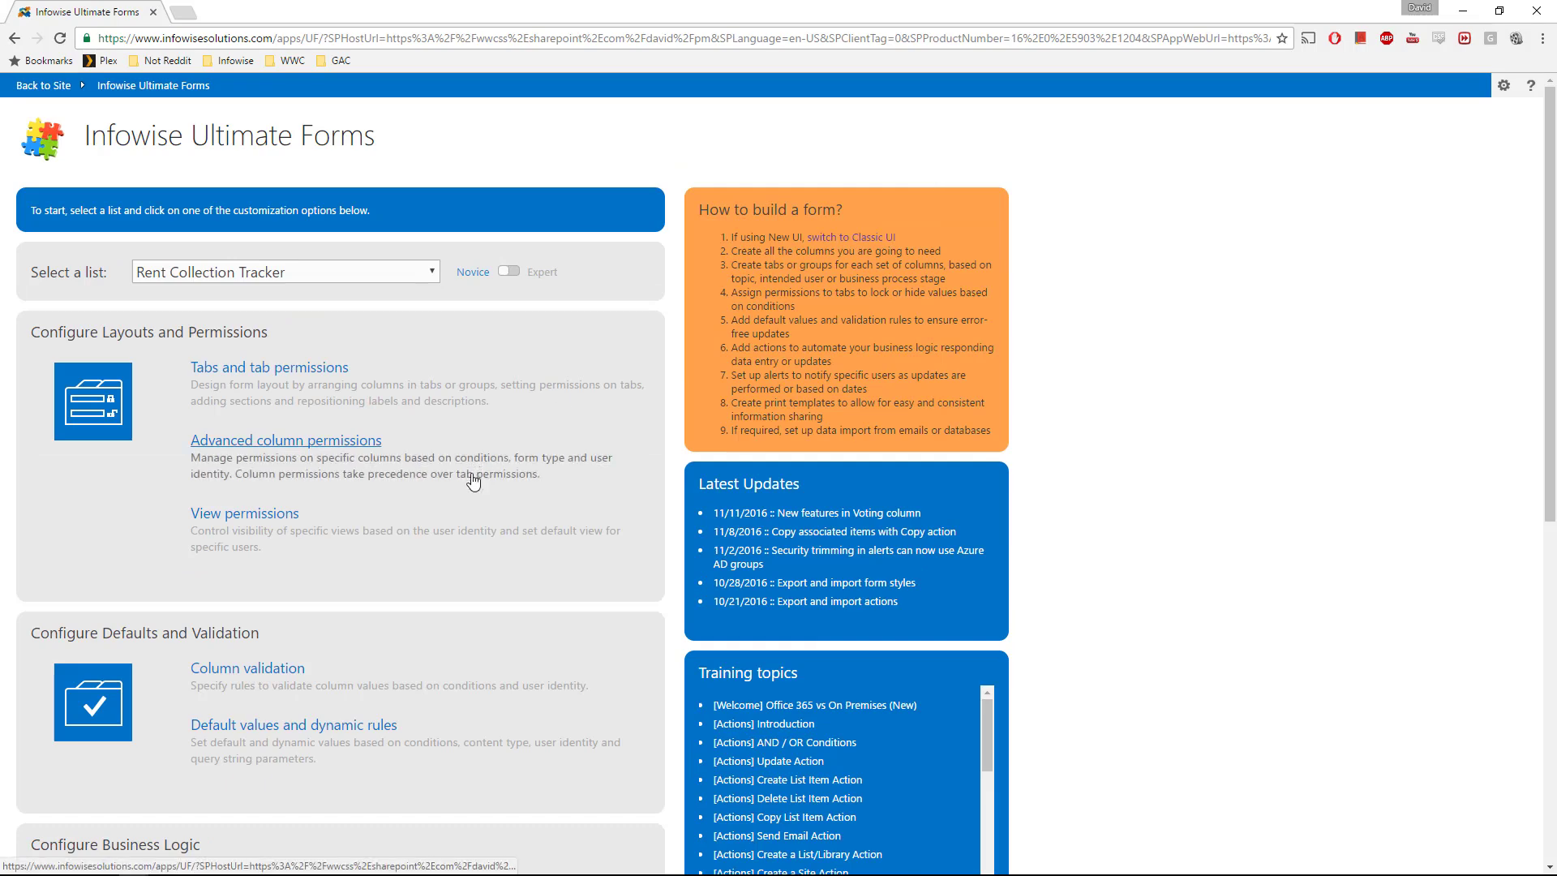
scroll(292, 486, down, 7)
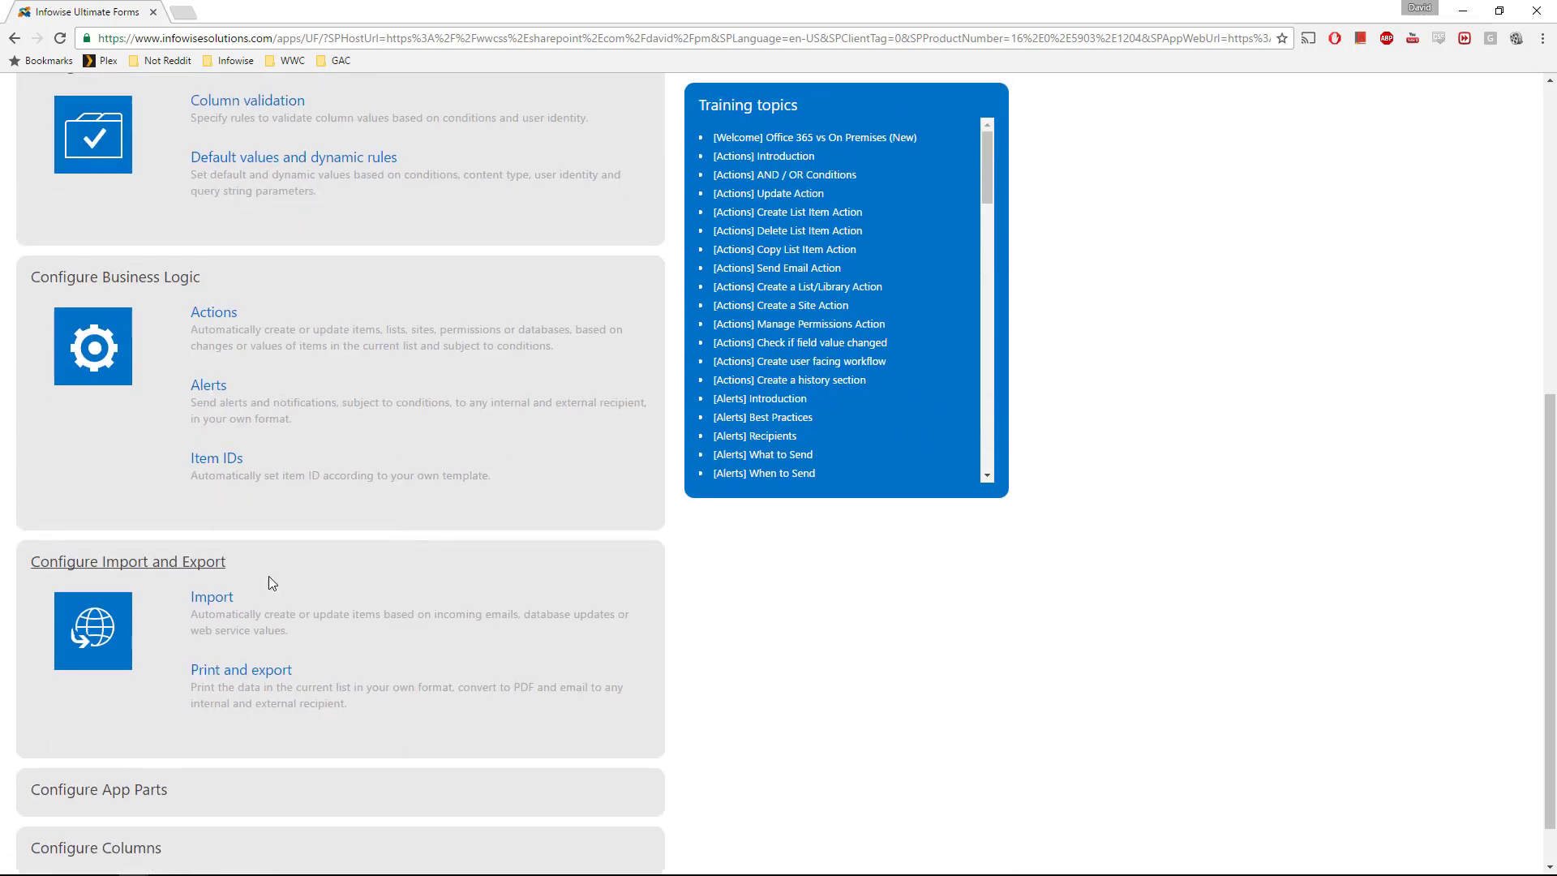
click(216, 597)
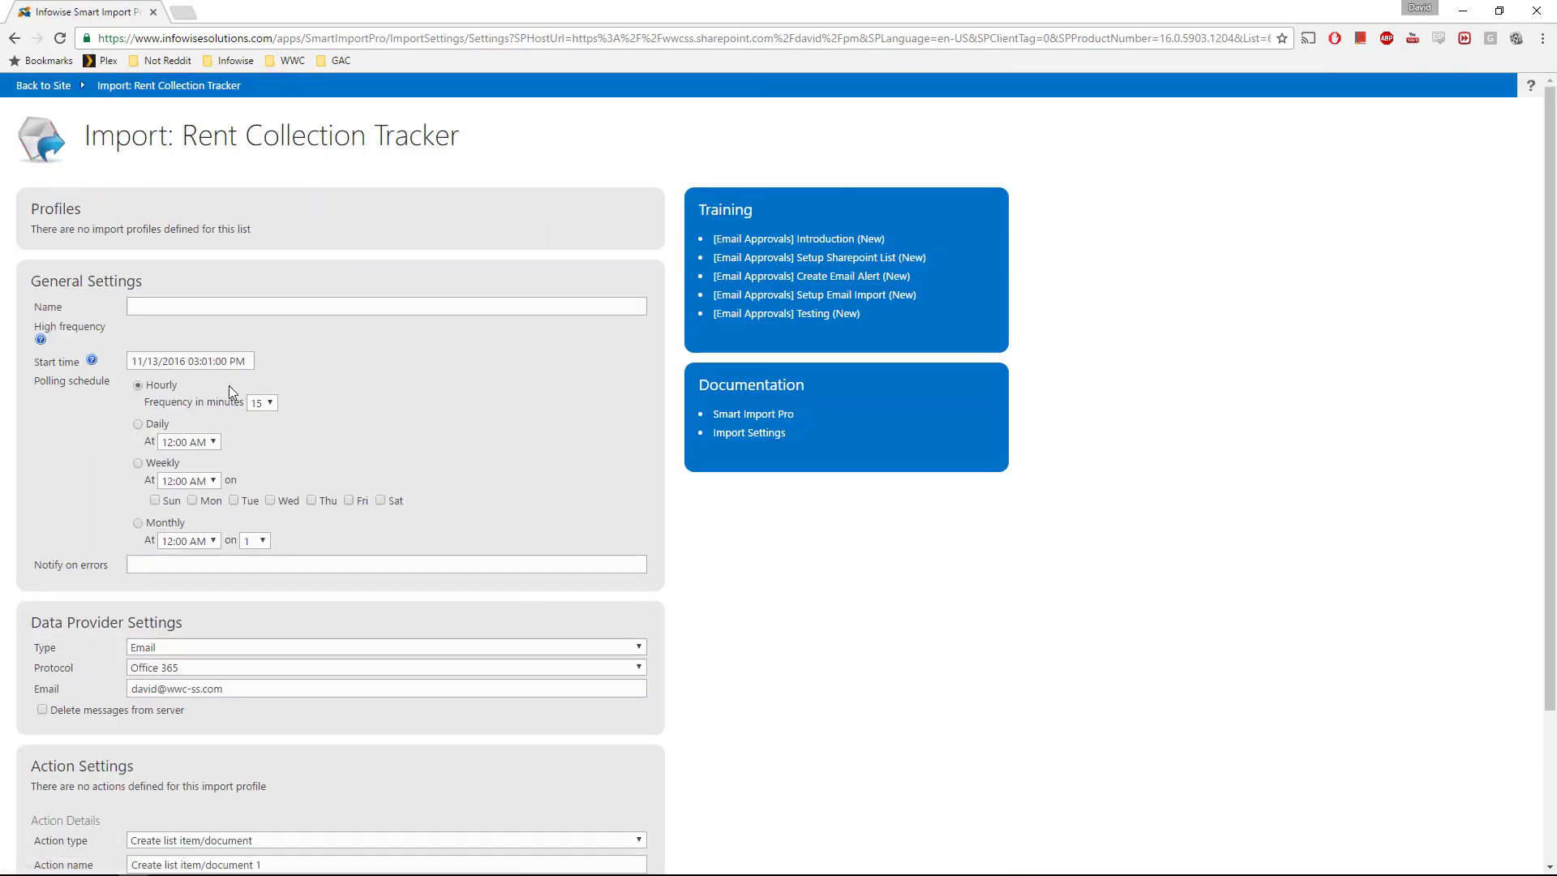
- Name the import profile Azure Import and set its data provider type to Database / Web Service
click(211, 313)
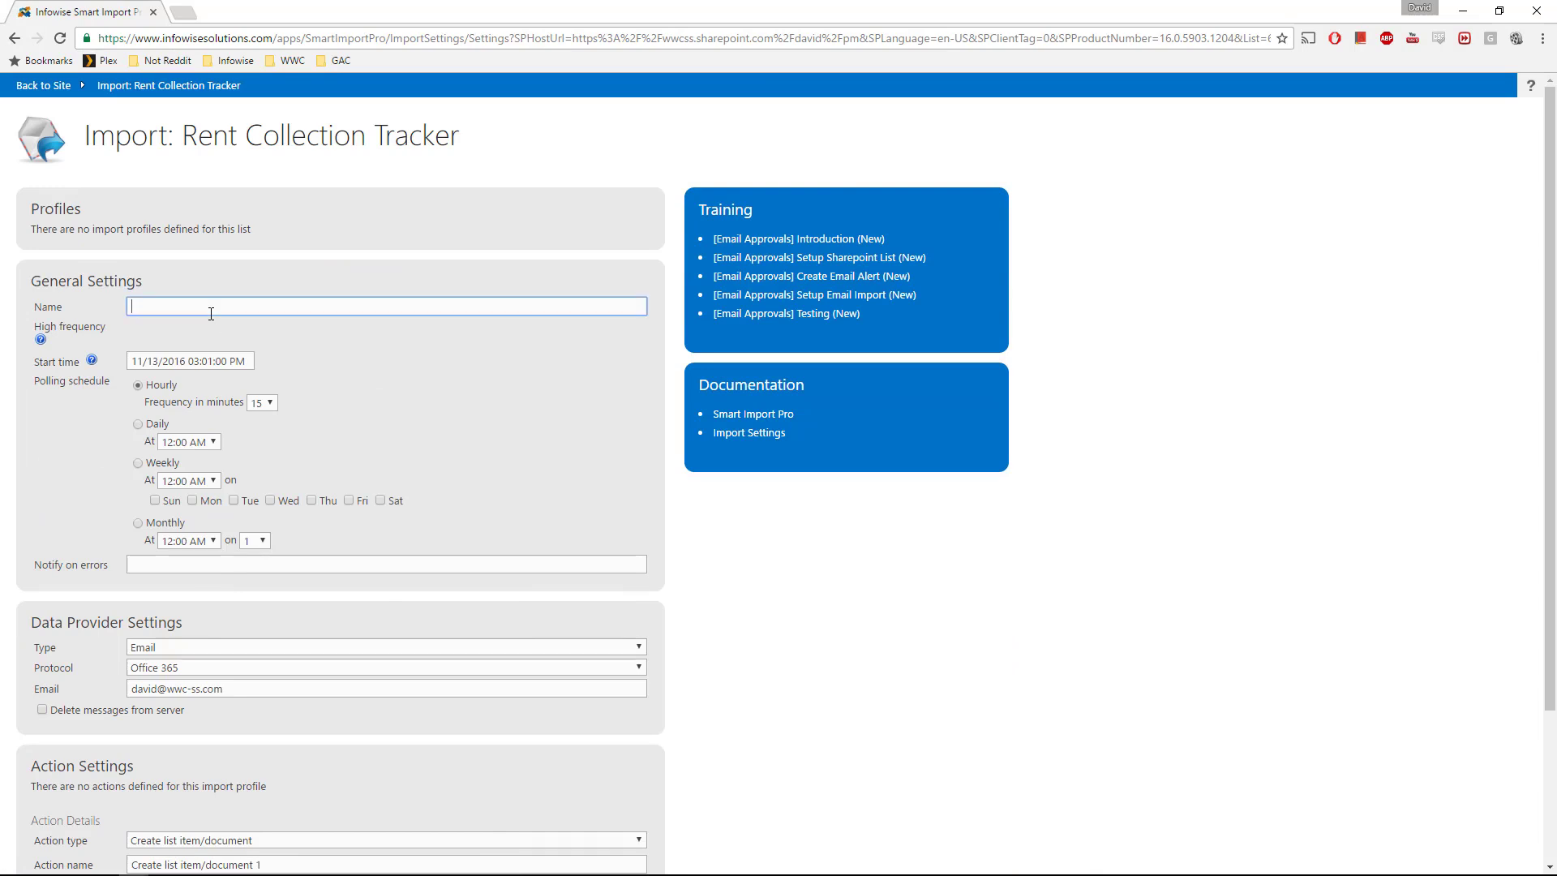
text(Azure Import)
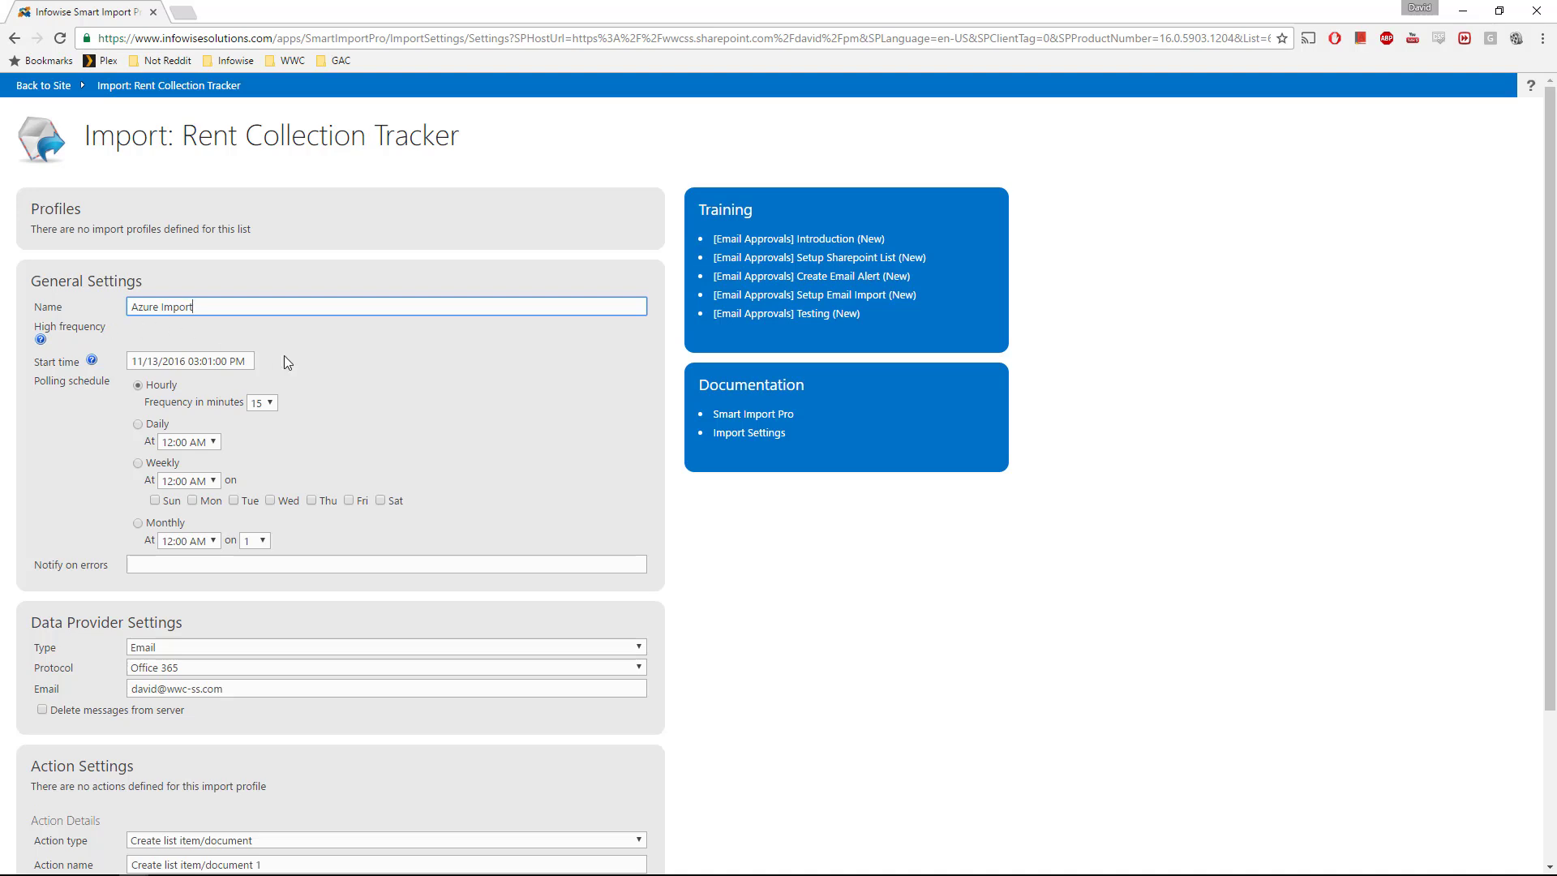
scroll(284, 356, down, 3)
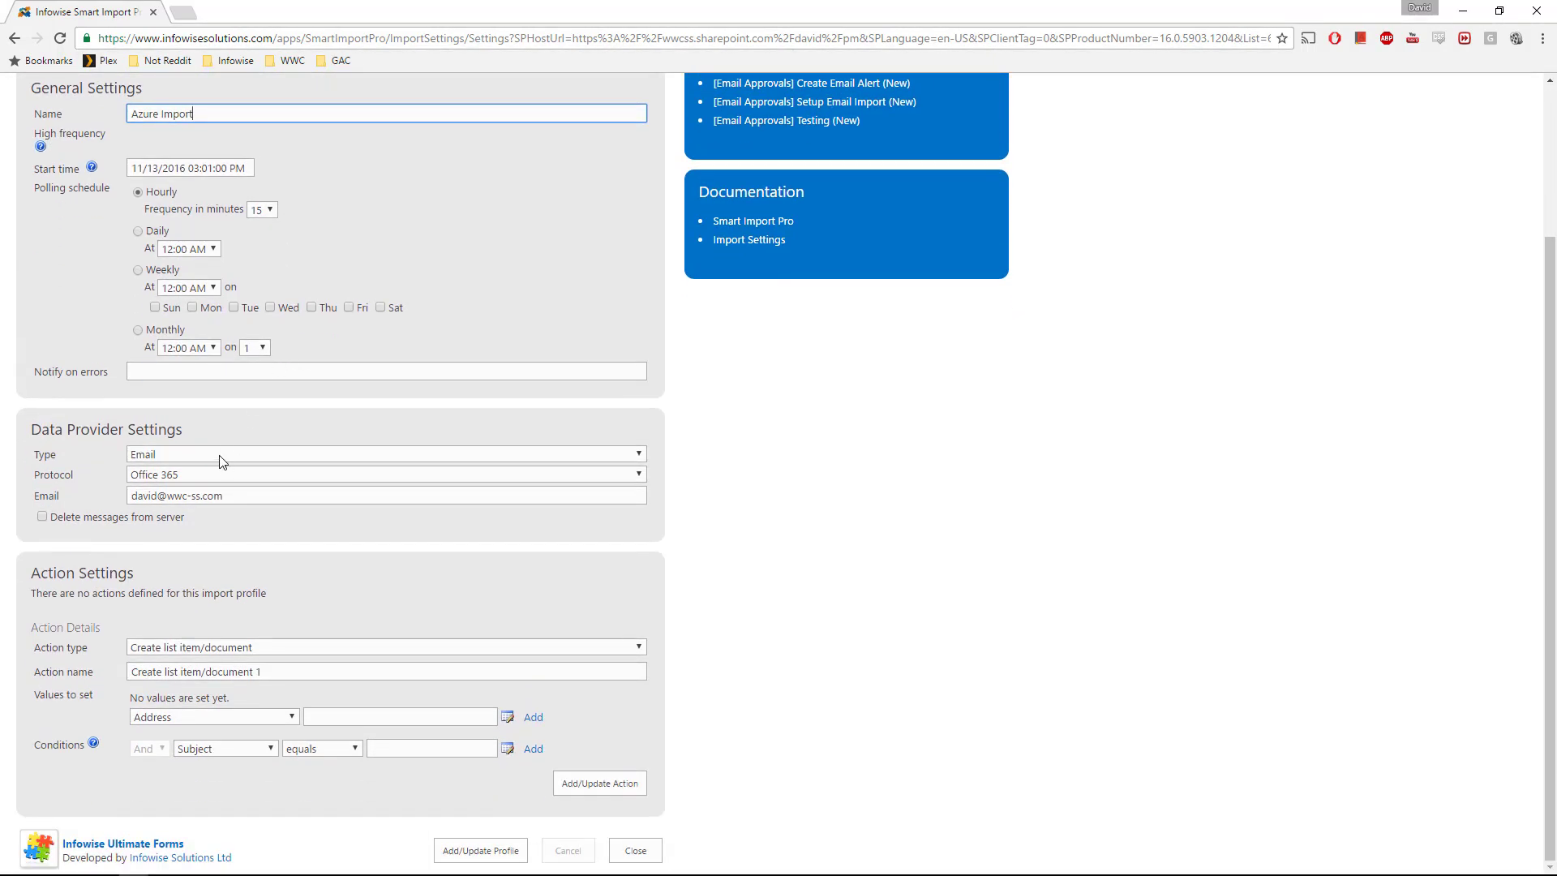
click(219, 455)
click(212, 480)
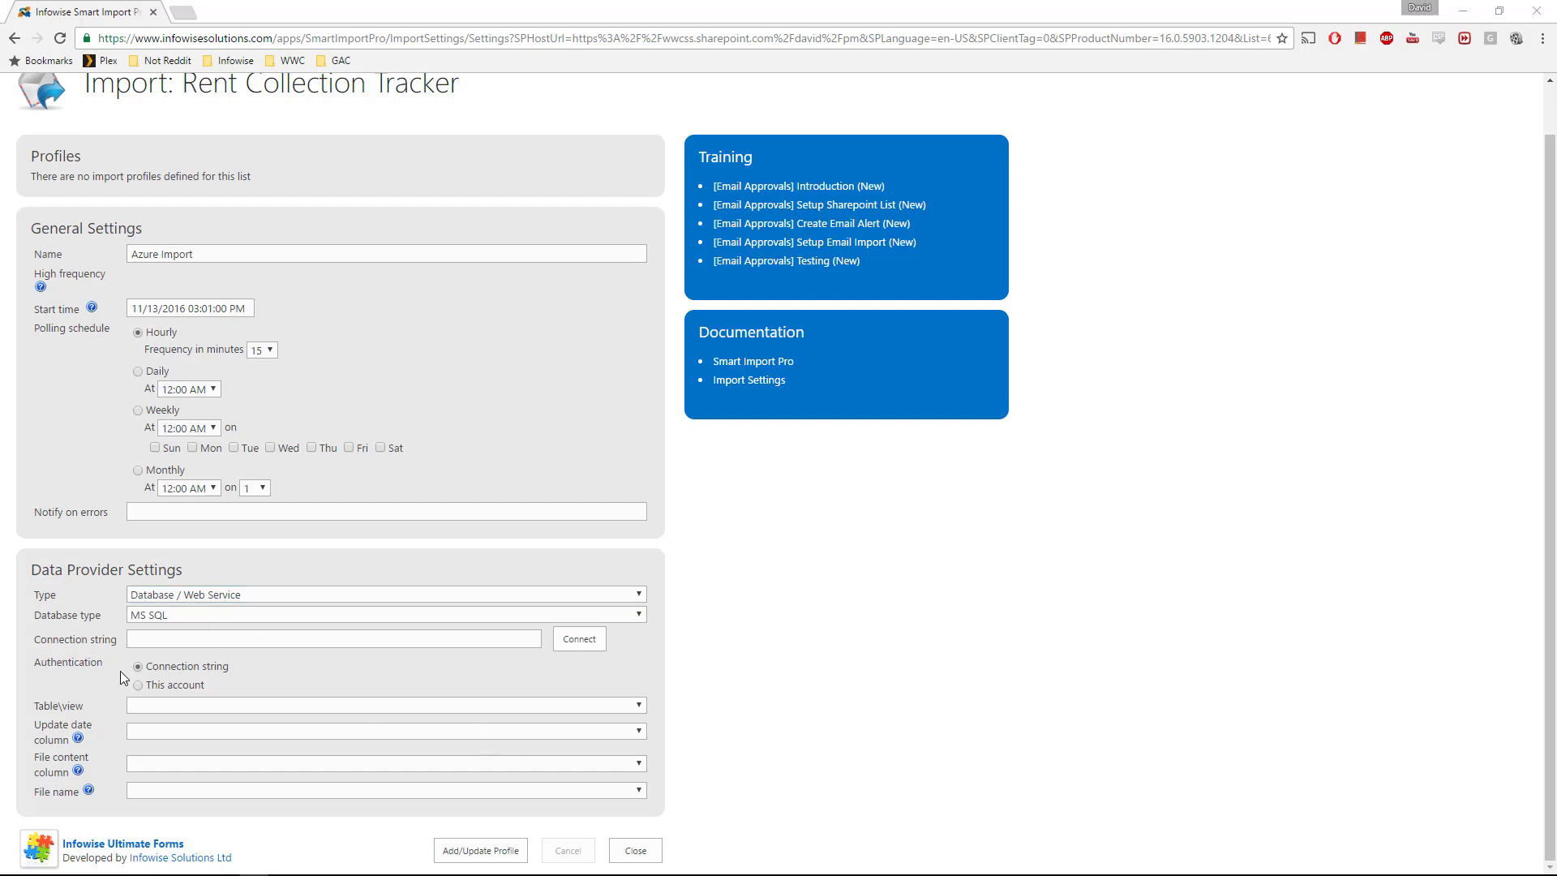
- Paste the database connection string for the MS SQL provider, connect, and select Properties as the table to import from
click(149, 639)
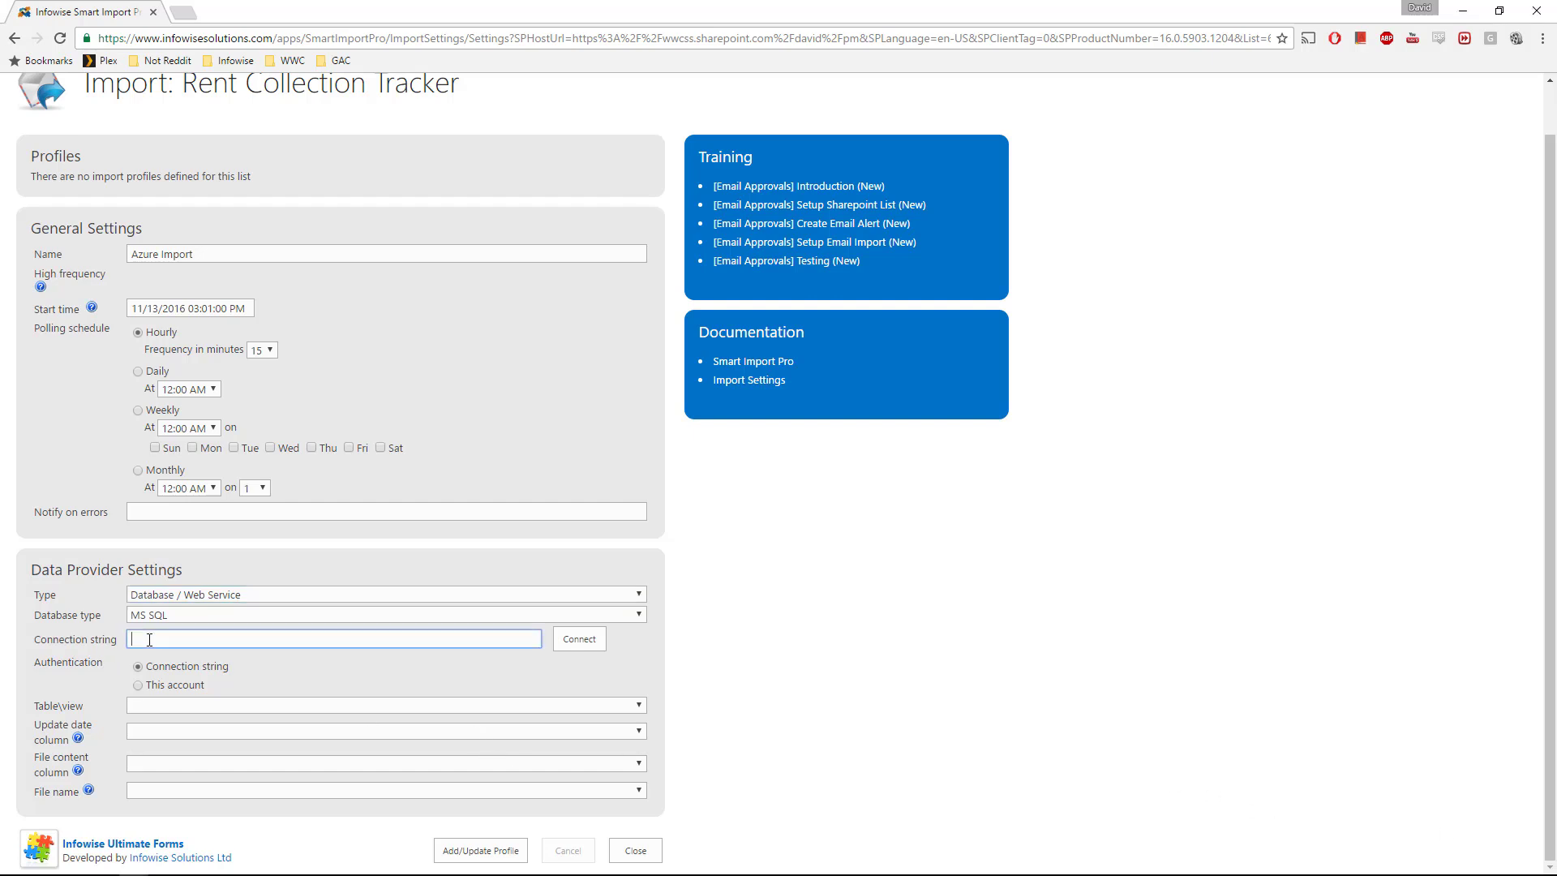
key(ctrl+v)
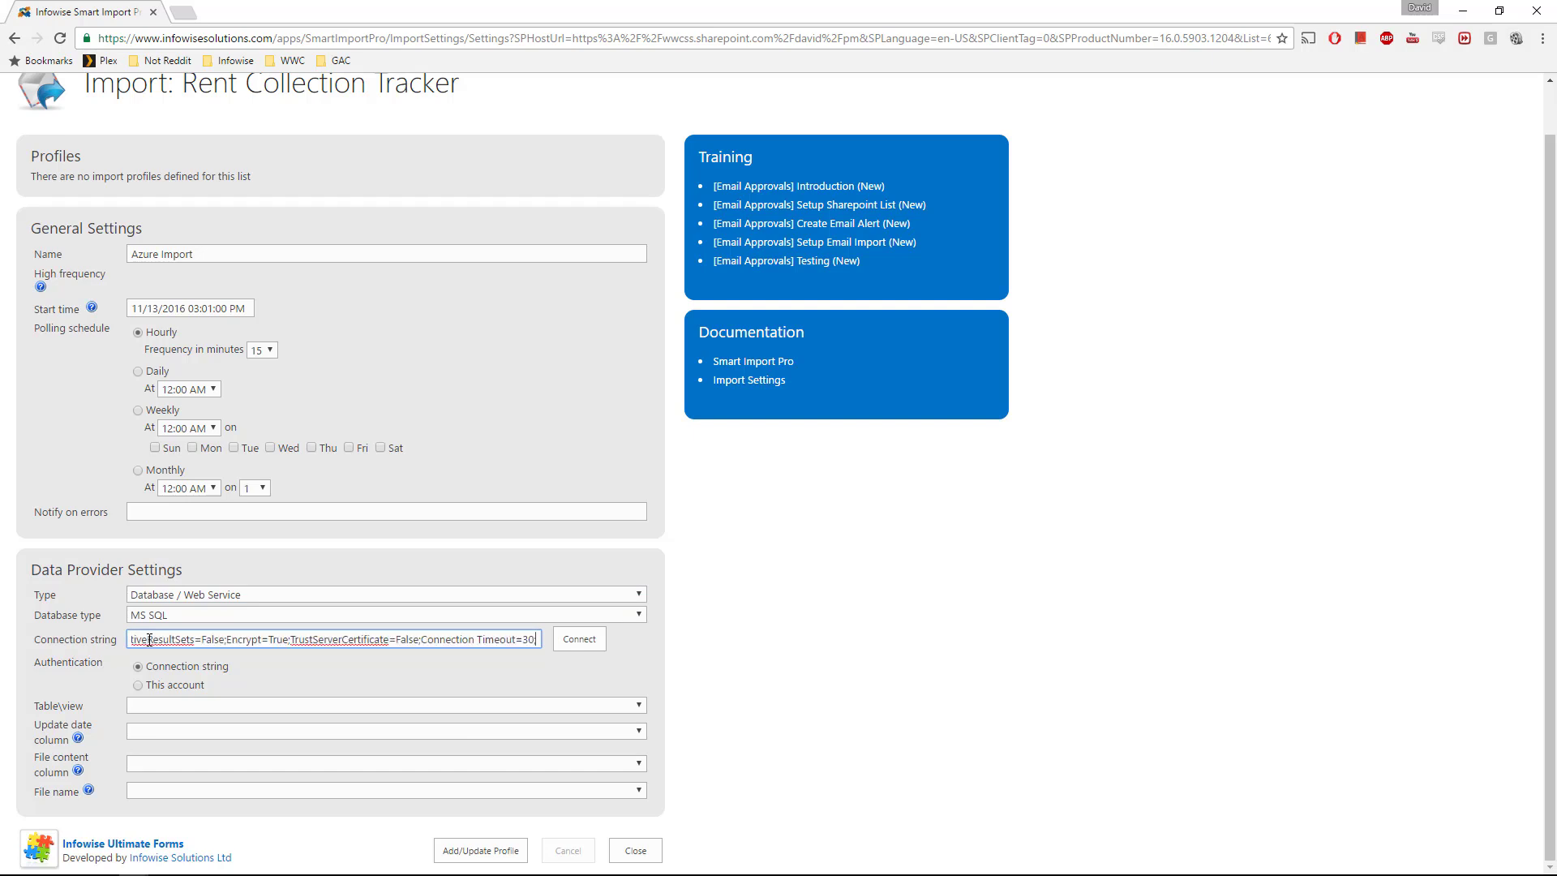
click(573, 640)
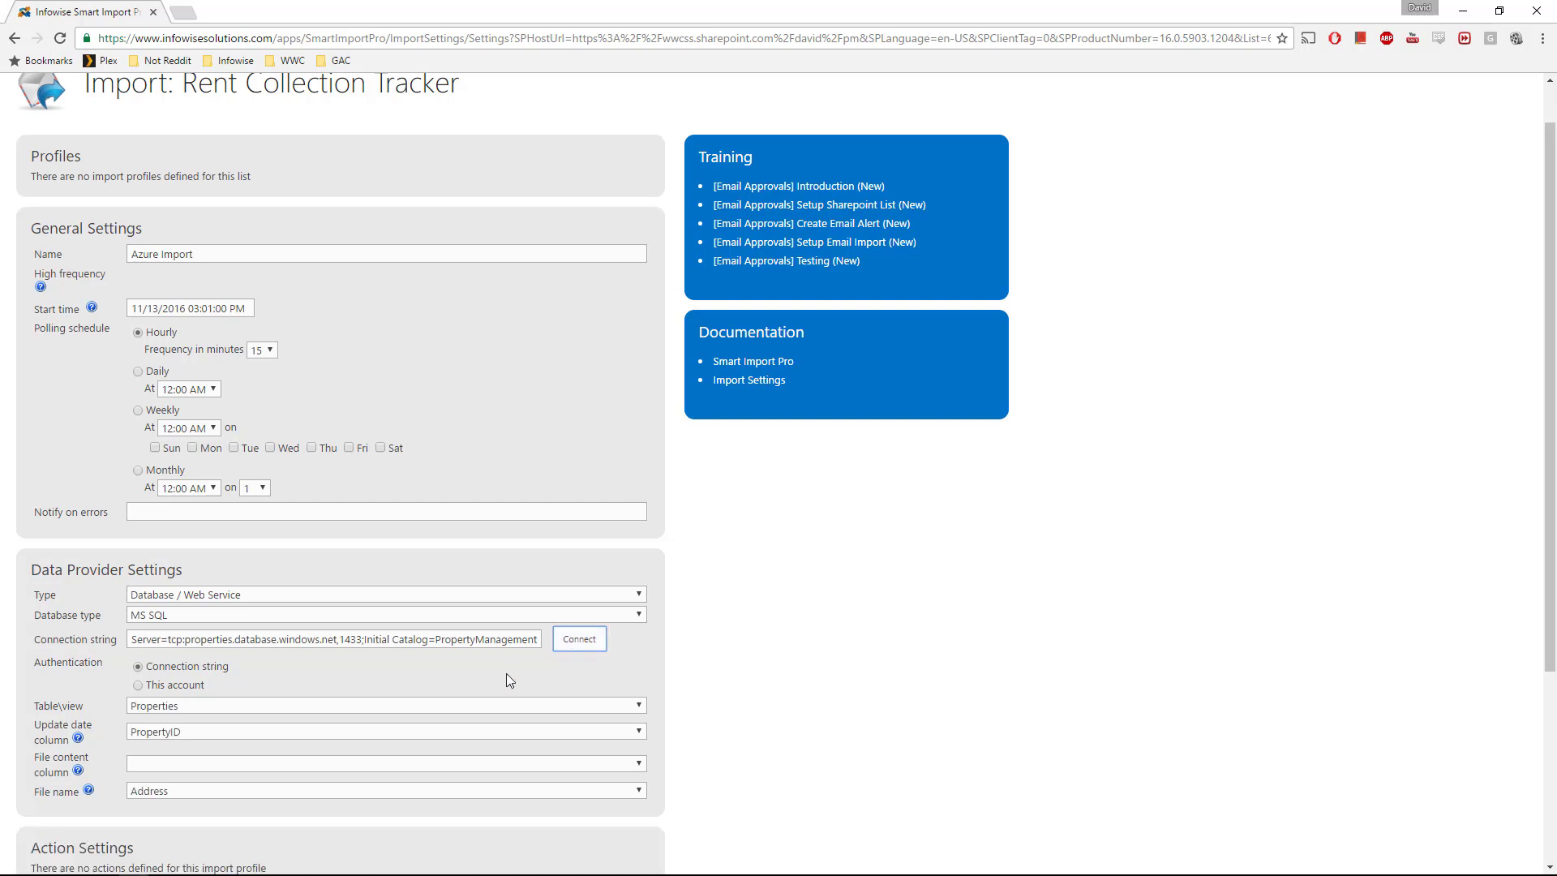
click(173, 708)
click(174, 709)
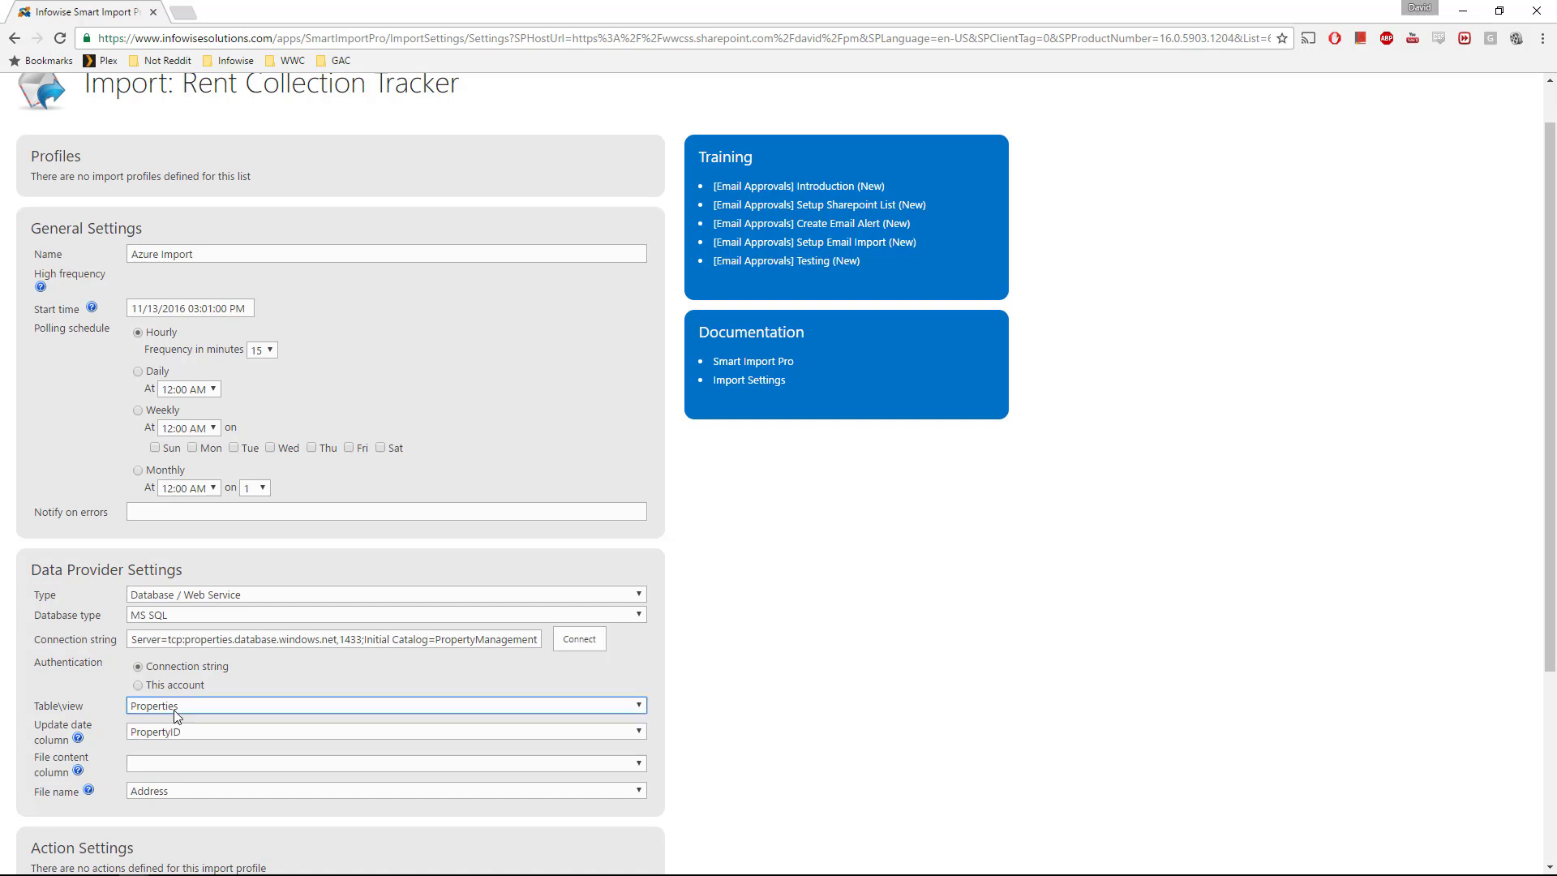
- Set the update date column to LastUpdated and choose Sync list item/document as the action type
click(180, 734)
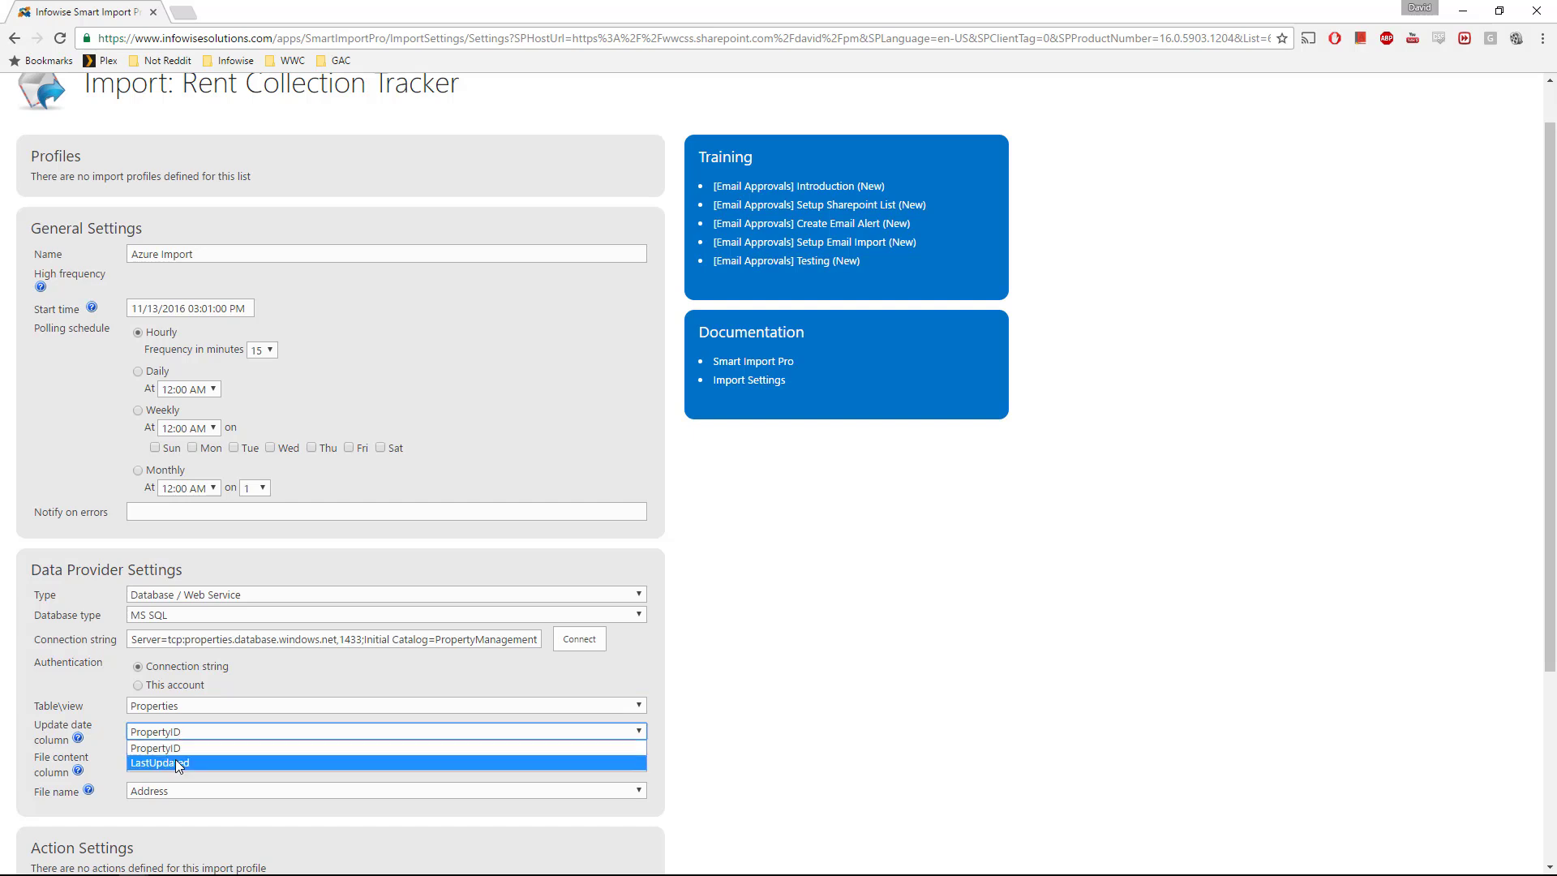
click(175, 762)
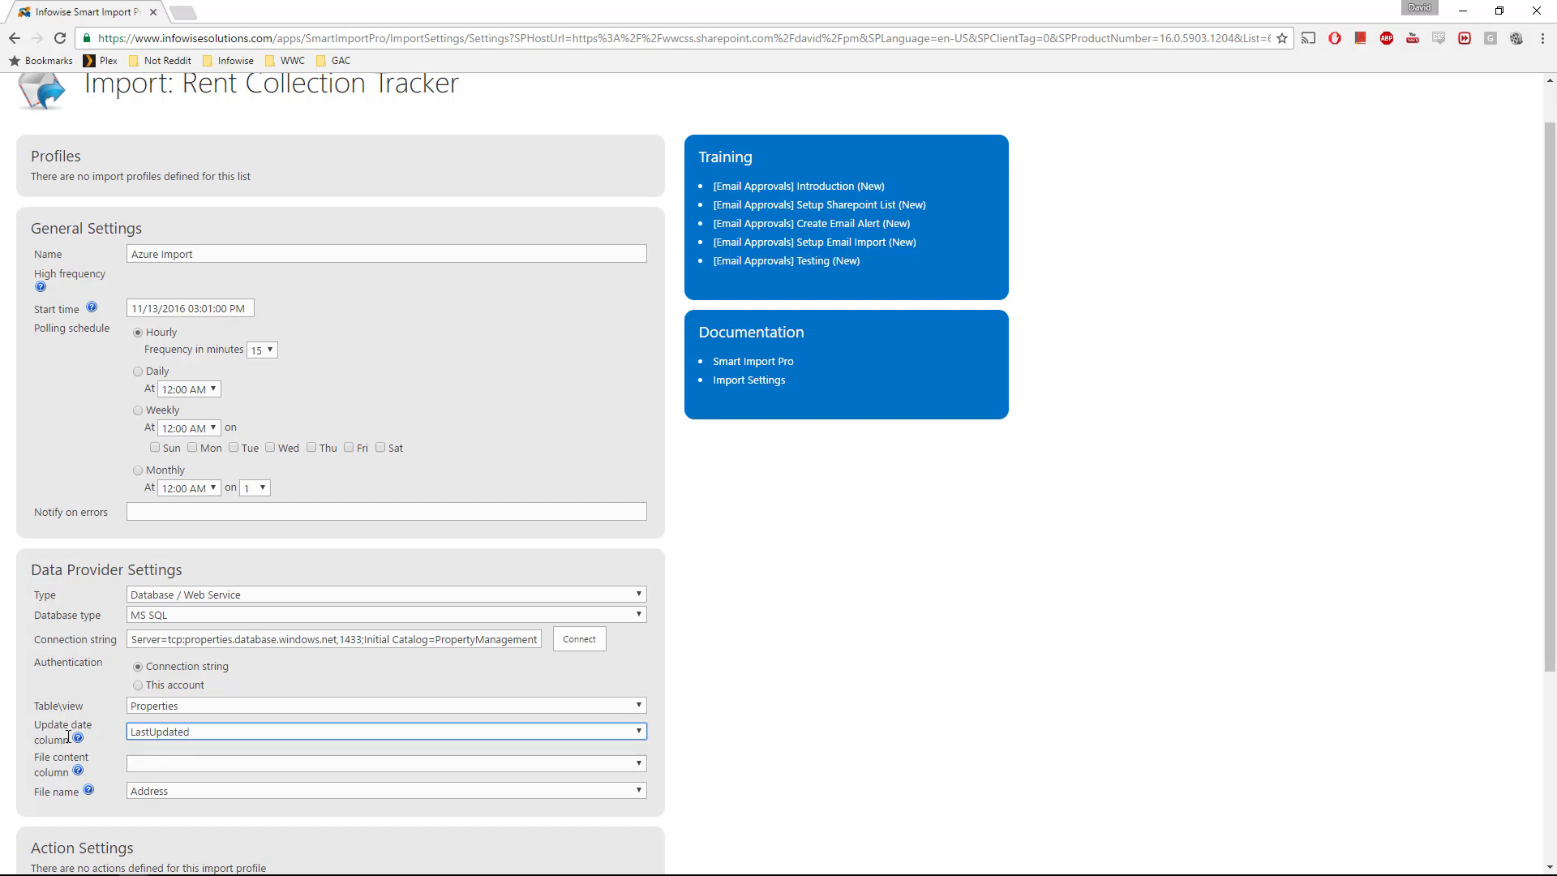
scroll(57, 734, down, 1)
scroll(56, 734, down, 3)
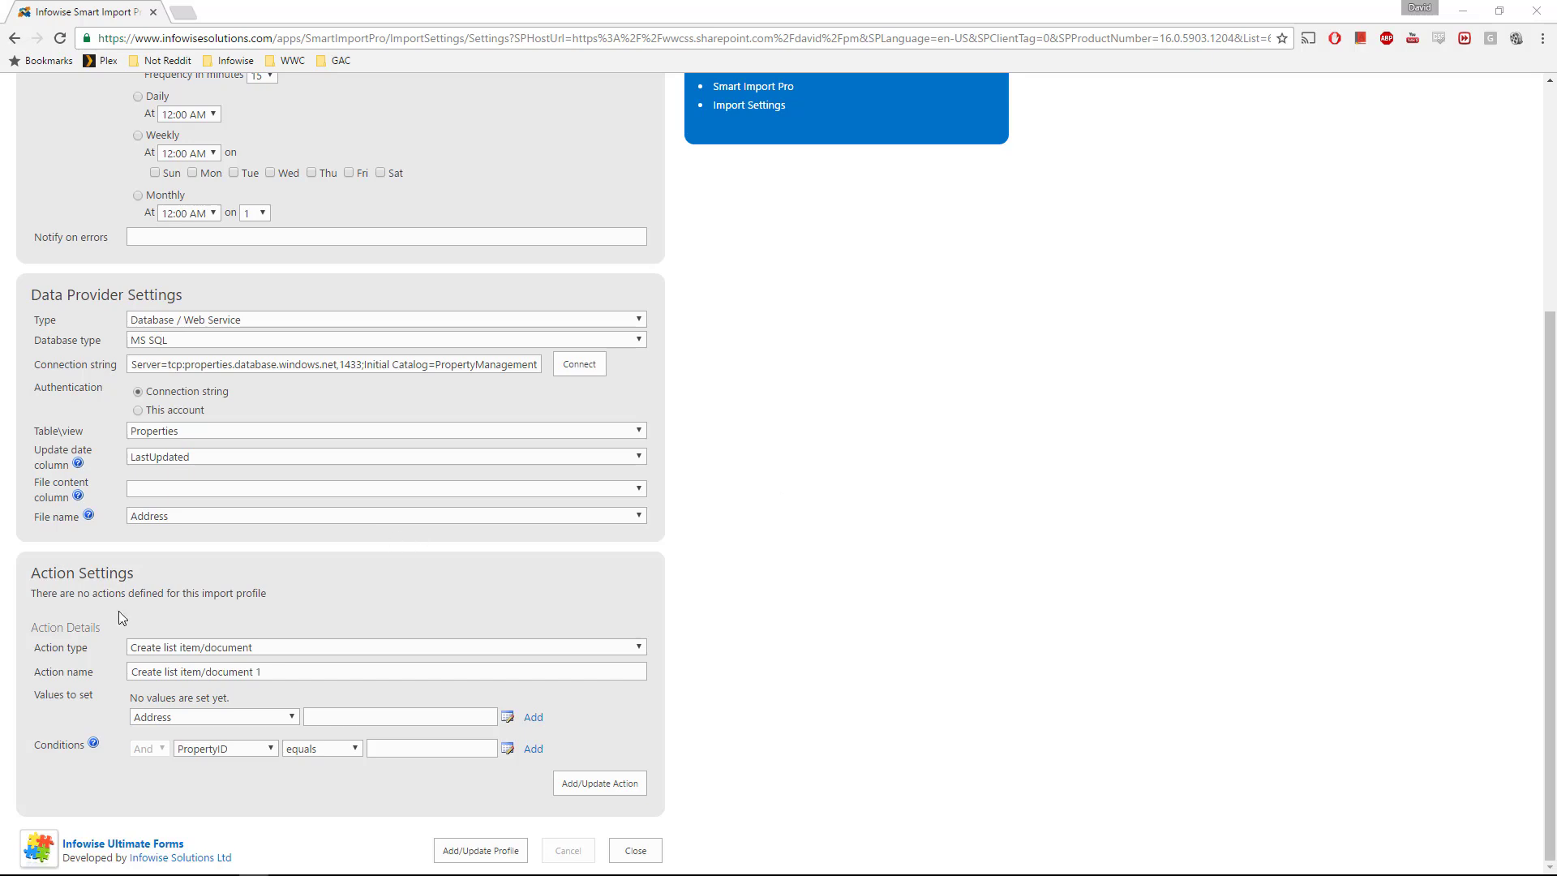
click(174, 648)
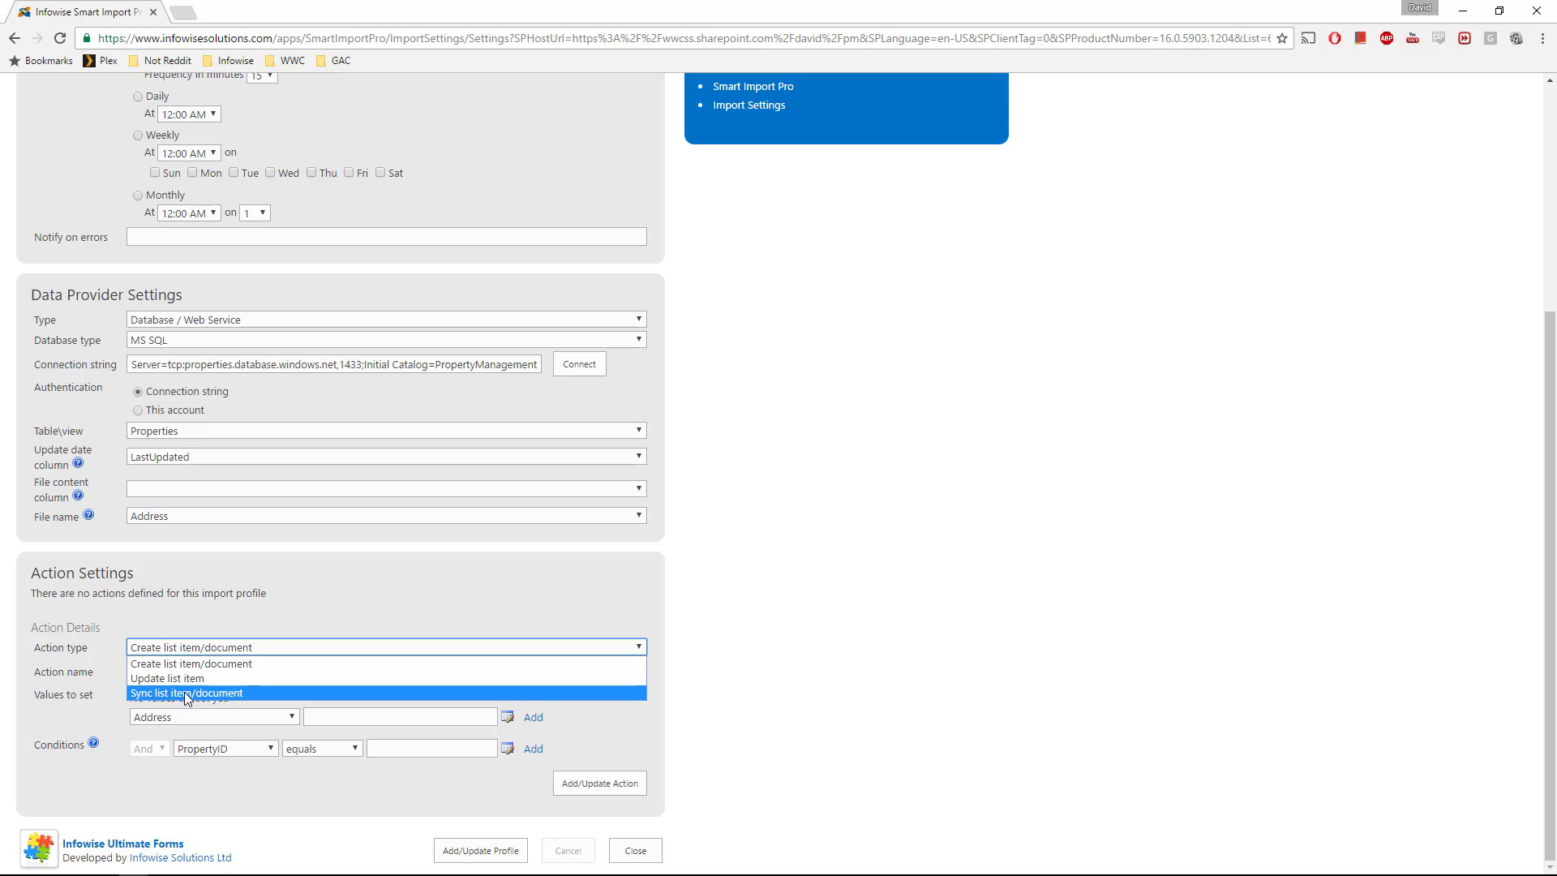
click(184, 693)
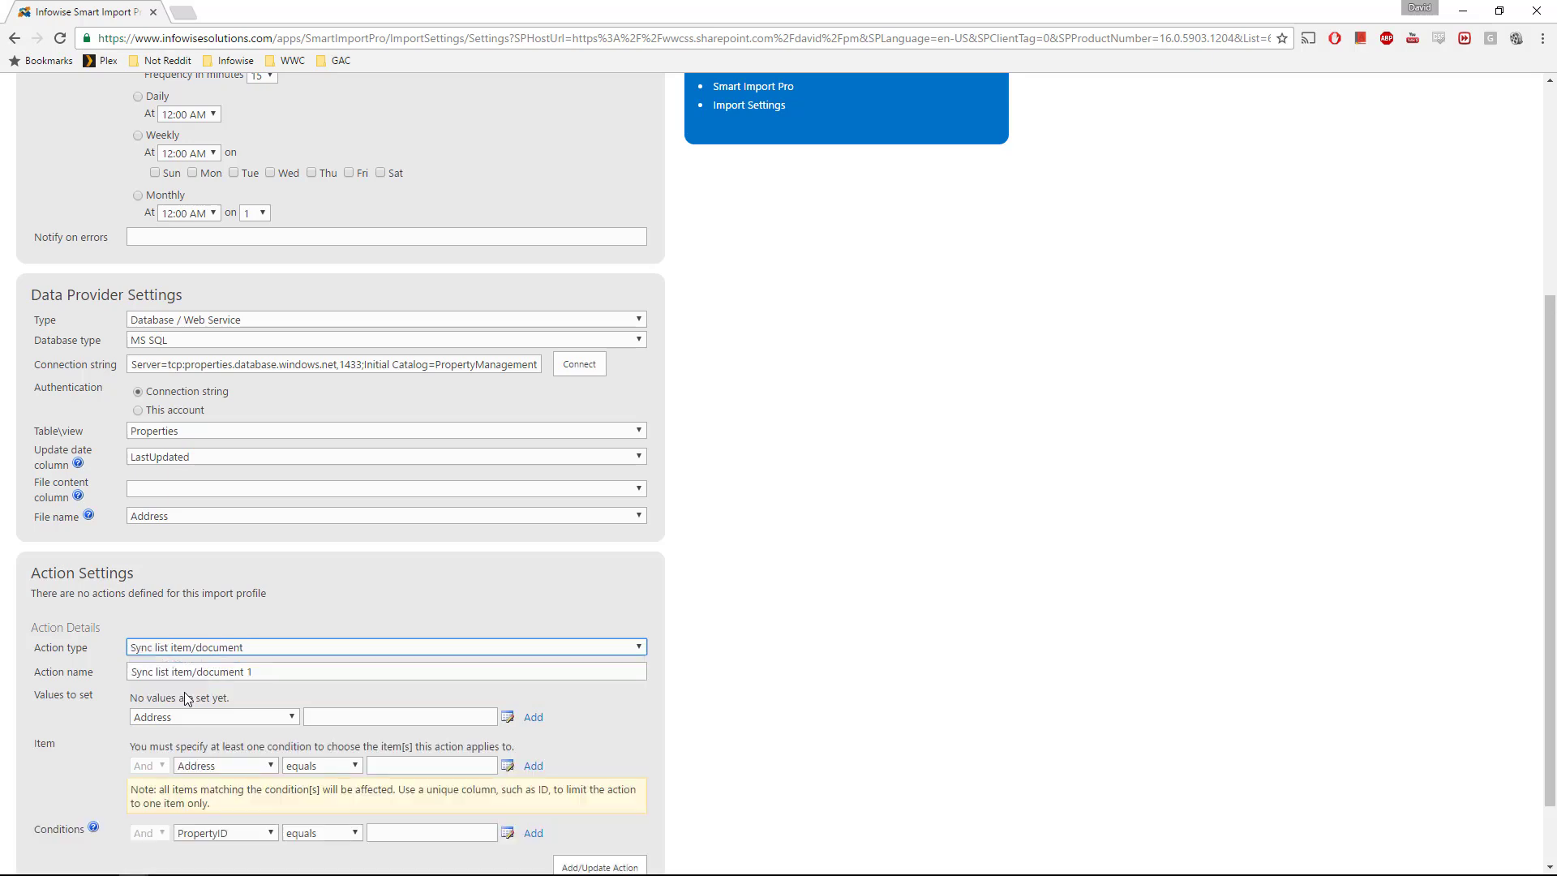
- Add a value to set that fills the list's Address column from the database column [Address]
scroll(103, 678, down, 1)
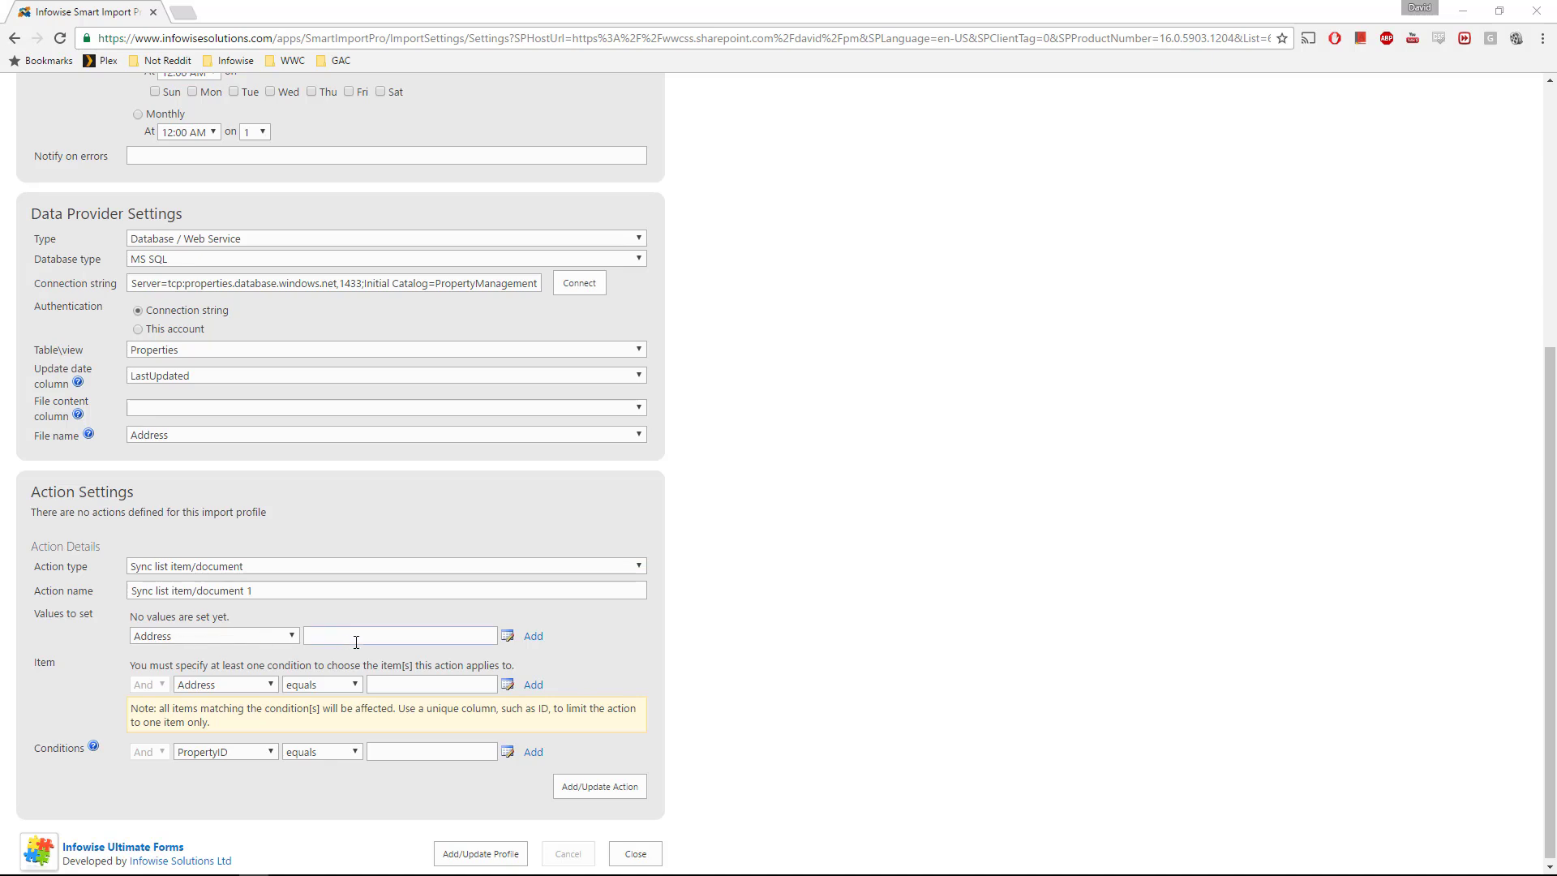
click(509, 635)
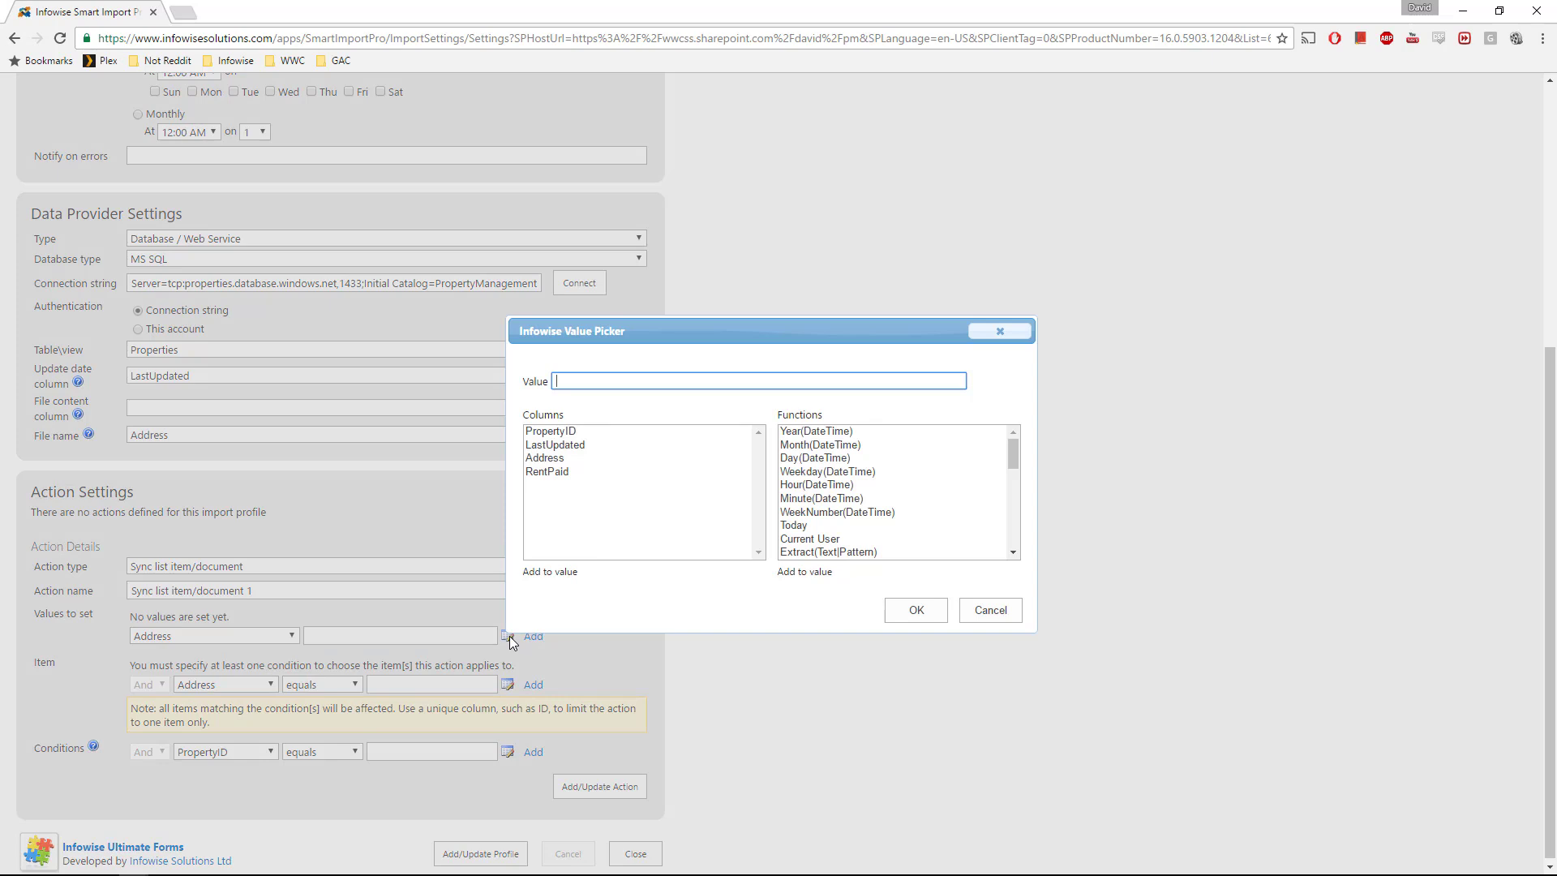
double_click(549, 459)
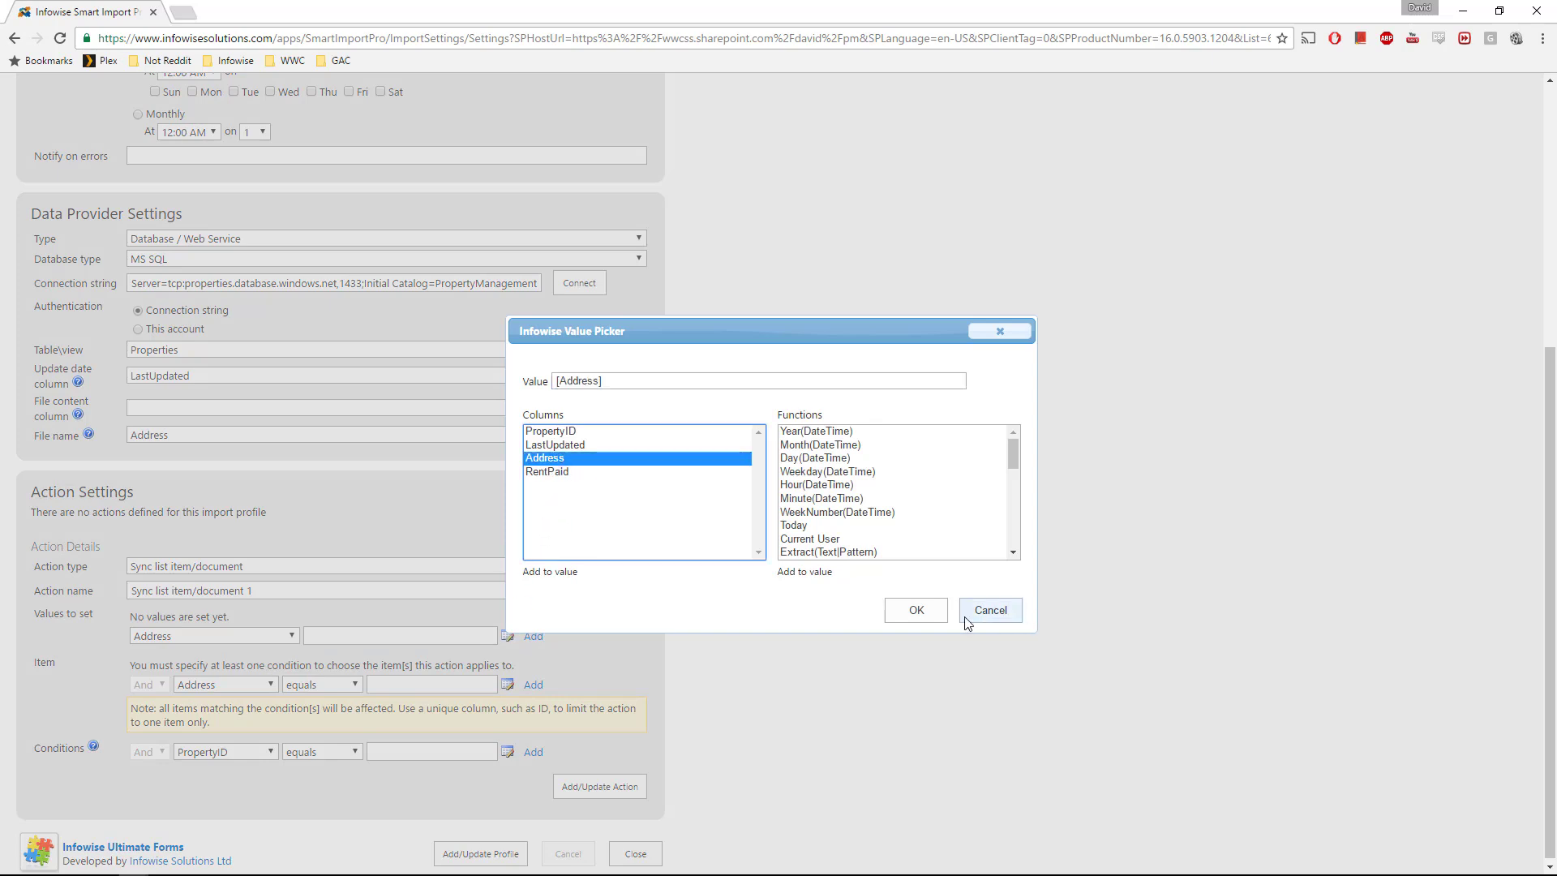
click(934, 614)
click(534, 637)
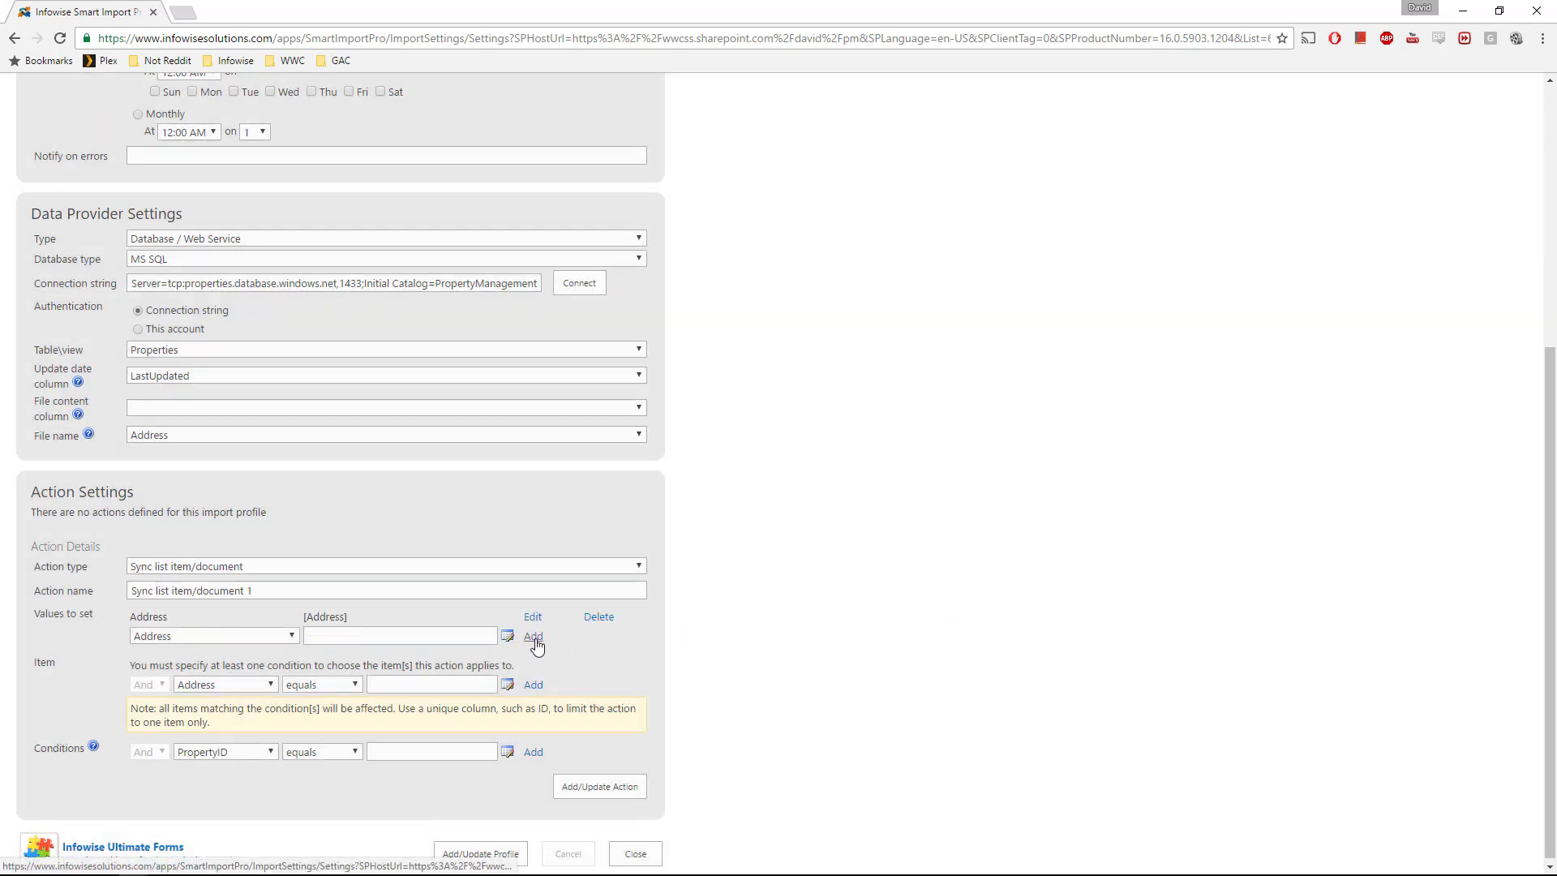
- Add a value to set that fills the LastUpdated column from the database column [LastUpdated]
click(284, 635)
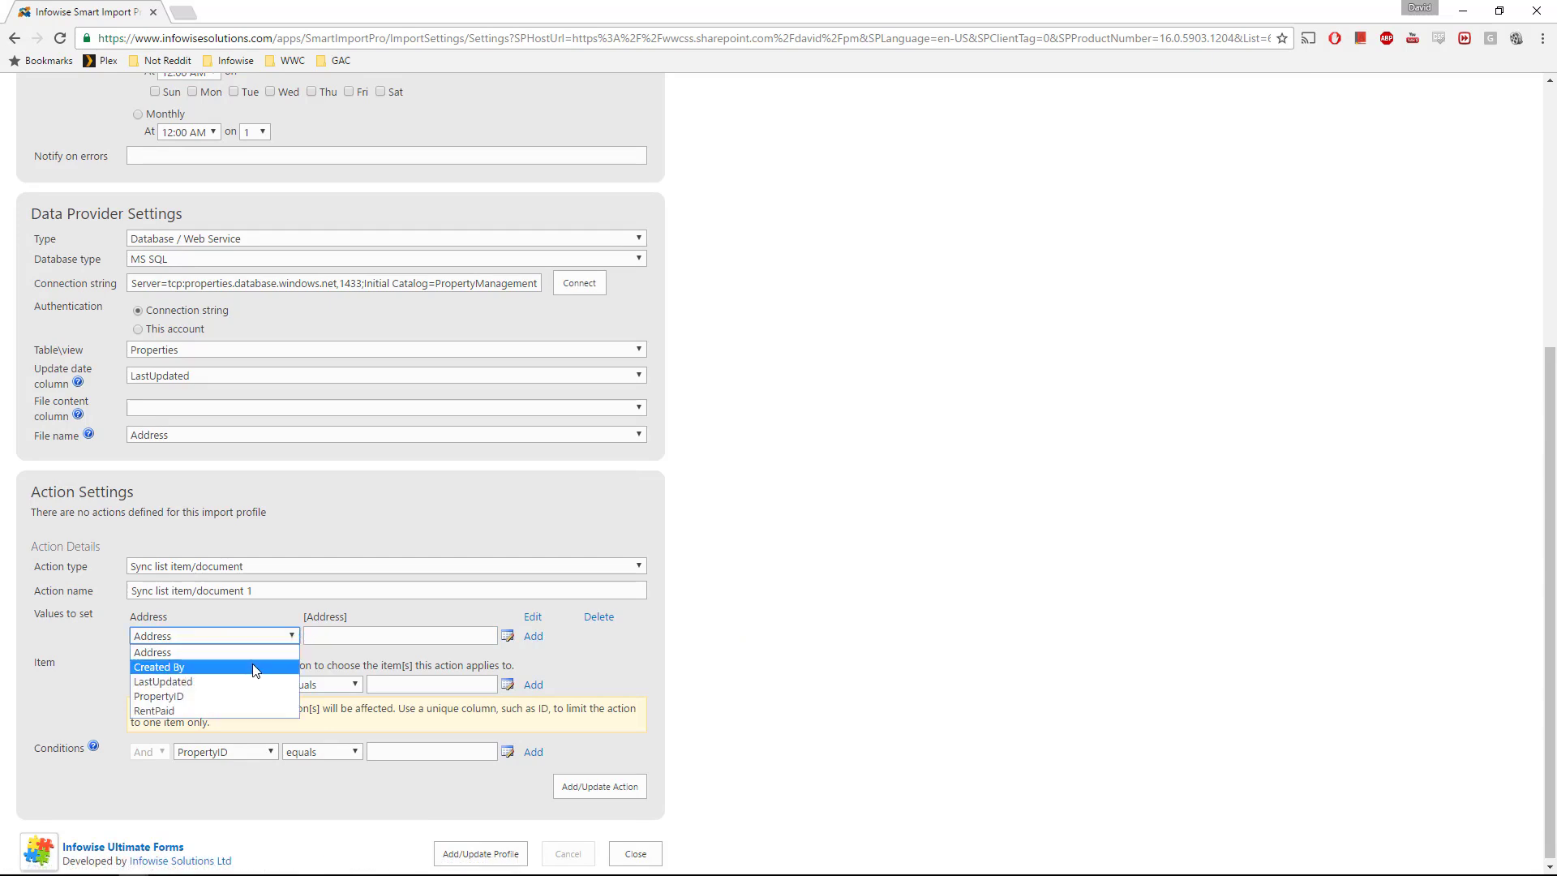
click(228, 682)
click(508, 635)
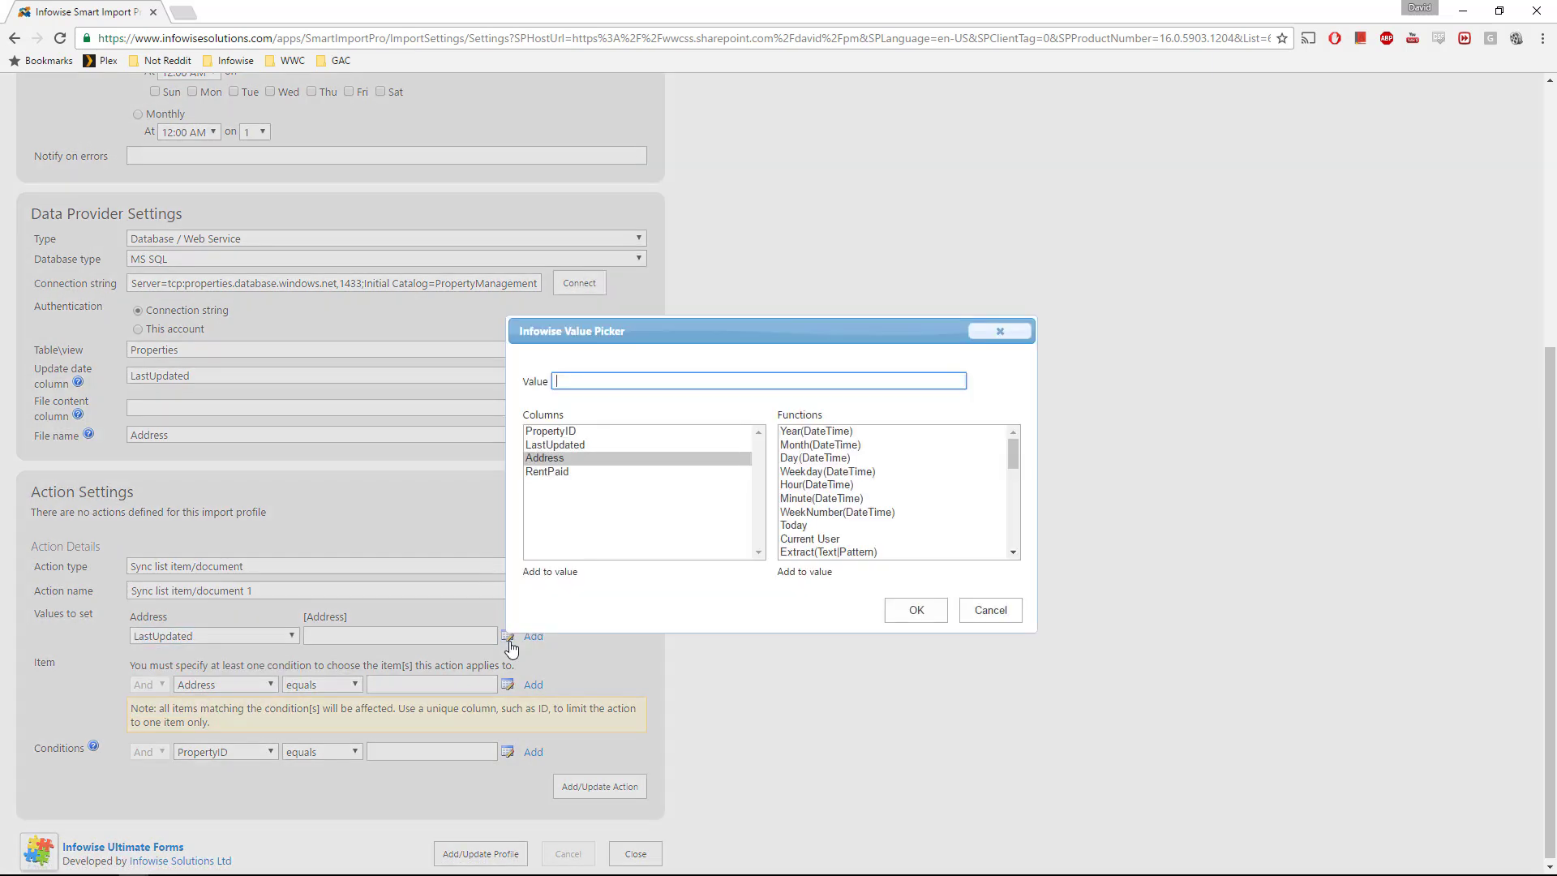
double_click(560, 448)
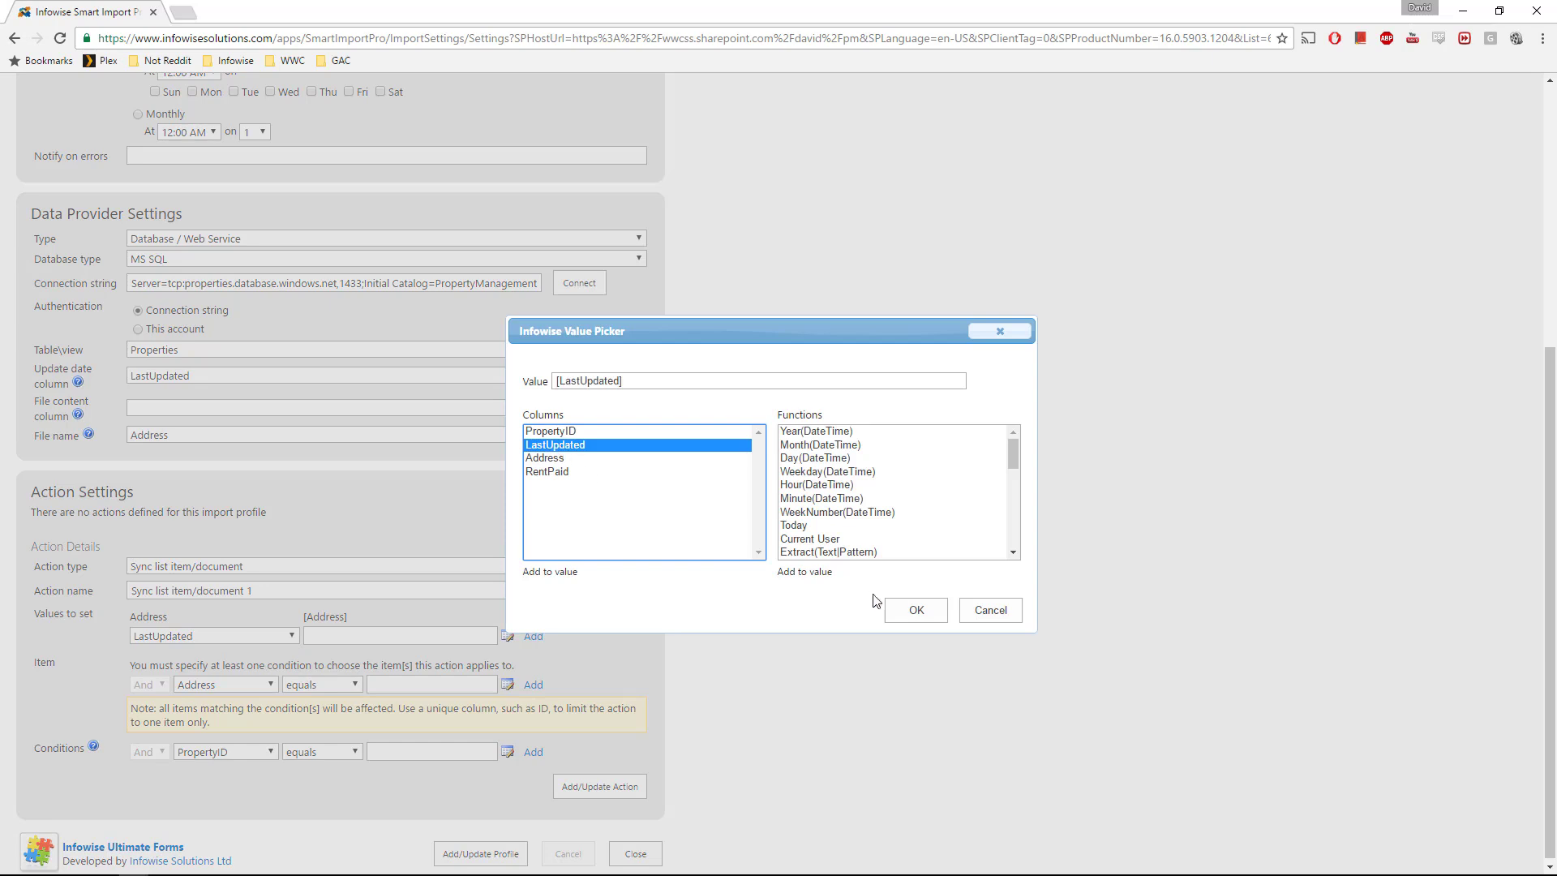
click(915, 610)
click(533, 636)
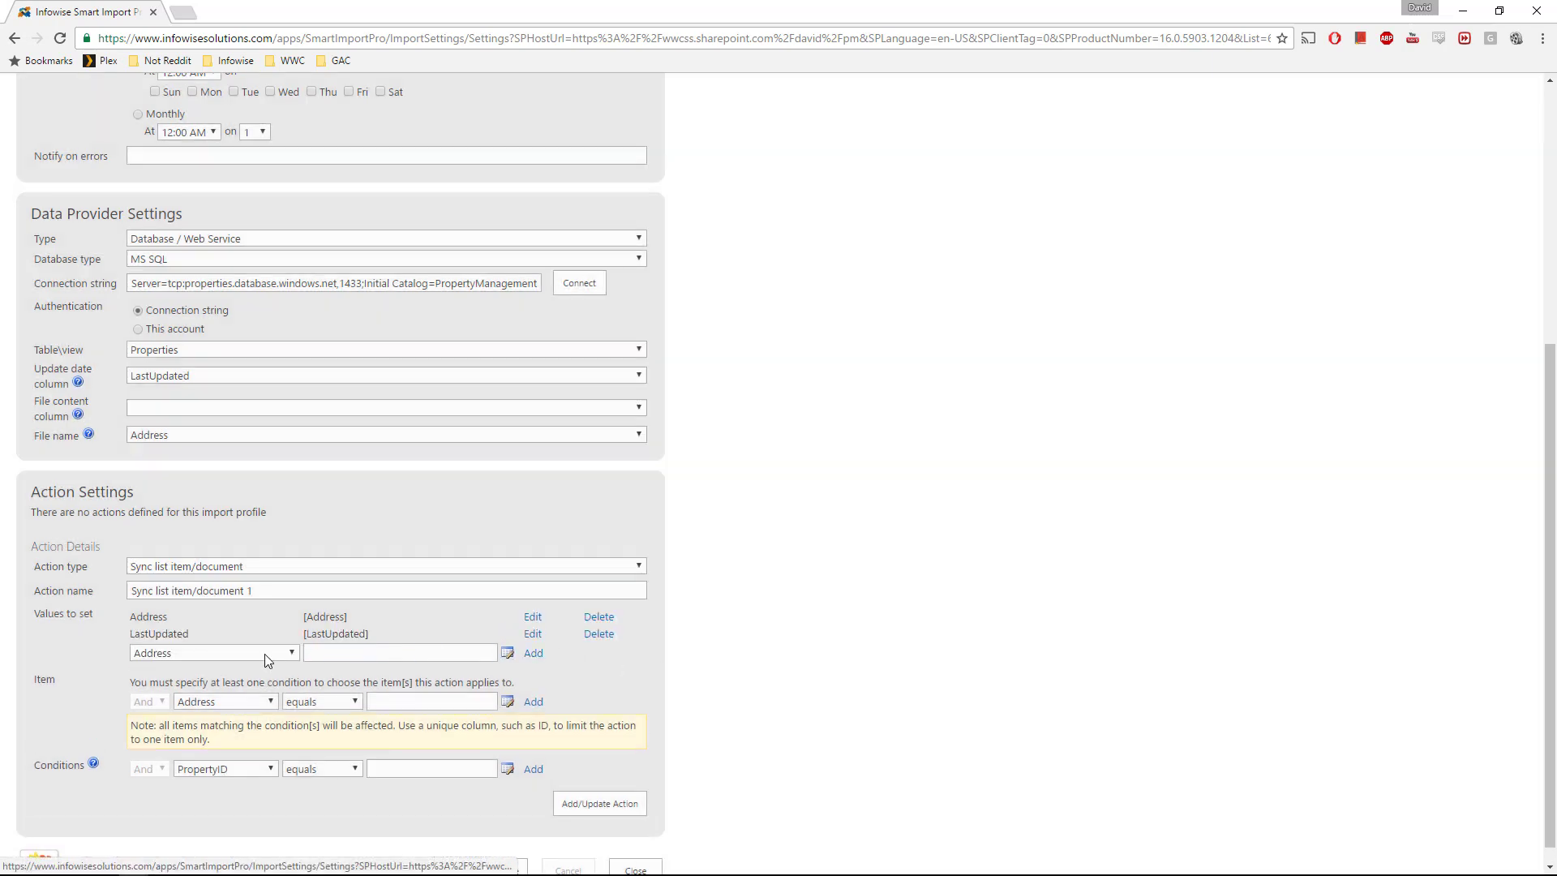
- Add a value to set that fills the PropertyID column from the database column [PropertyID]
click(285, 654)
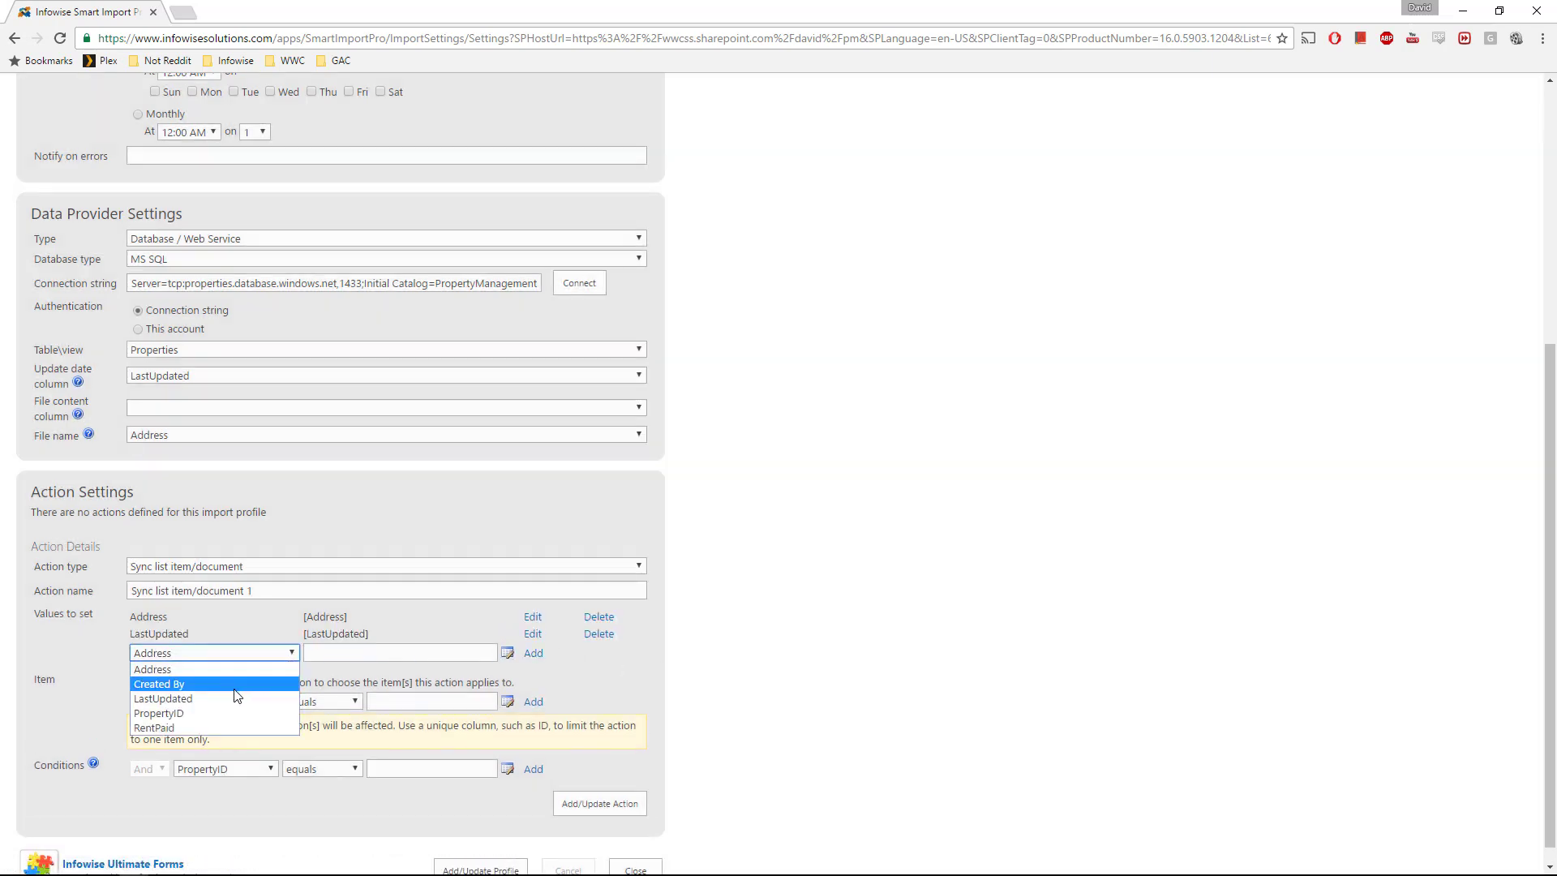
click(210, 714)
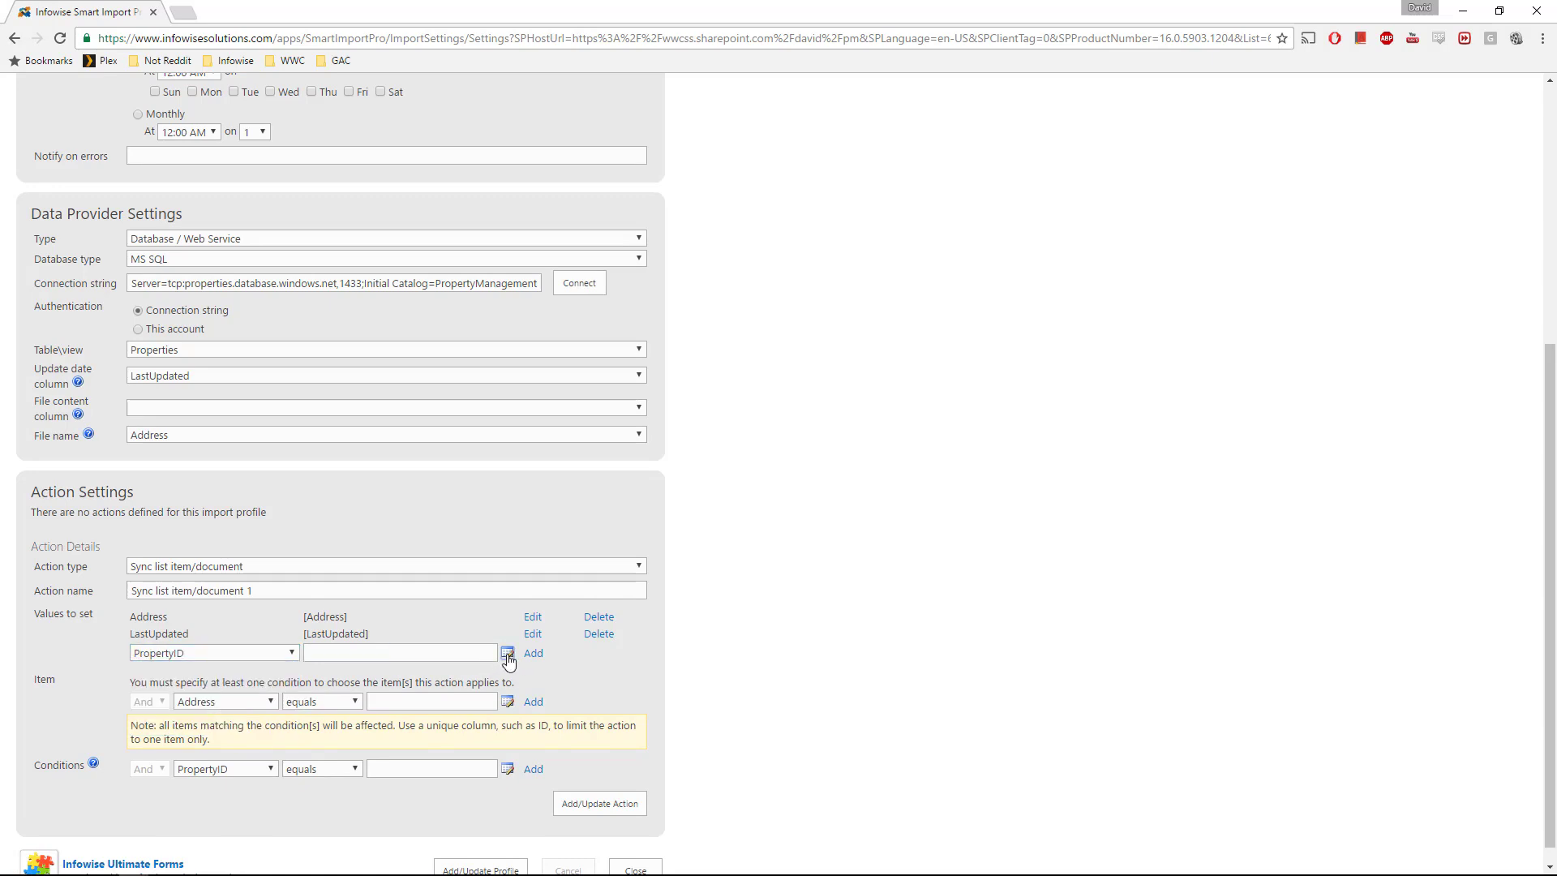
click(507, 653)
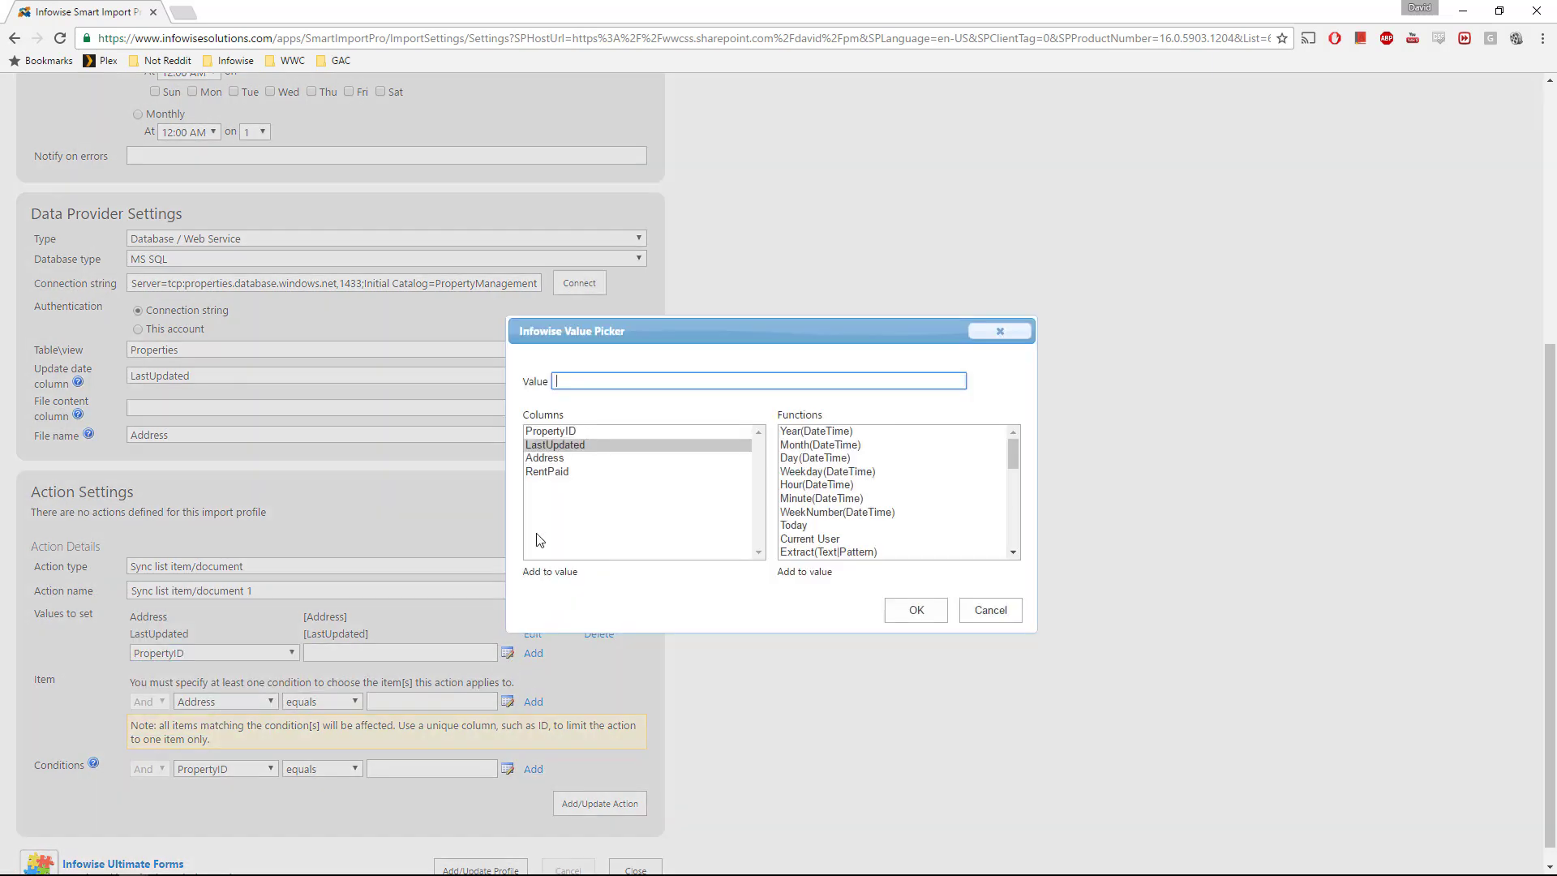
double_click(558, 432)
click(931, 618)
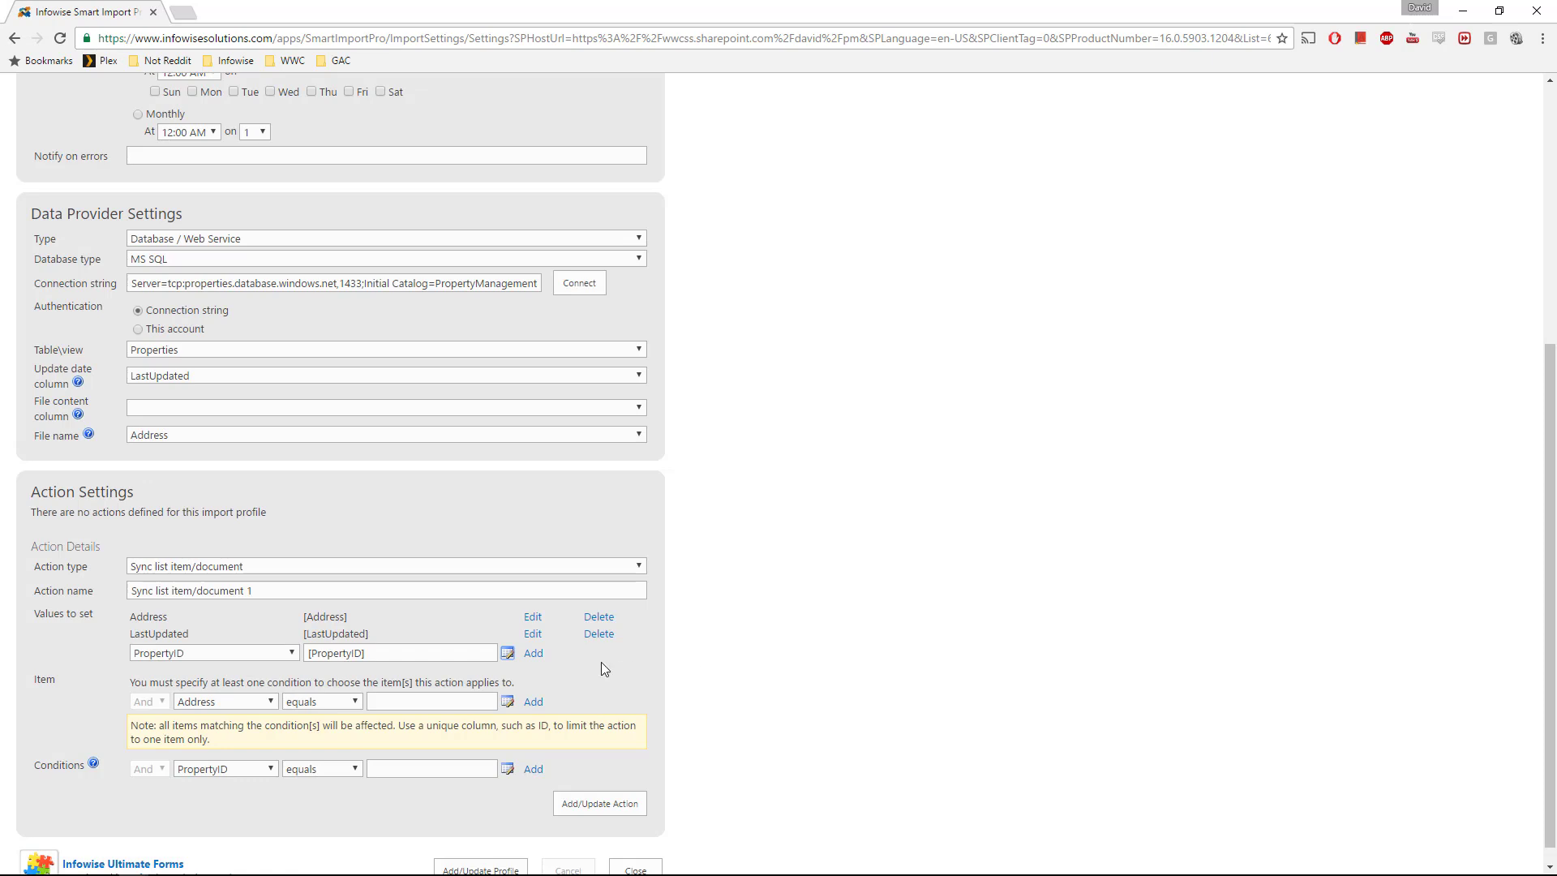
click(533, 653)
- Add a value to set that fills the RentPaid column from the database column [RentPaid]
click(269, 675)
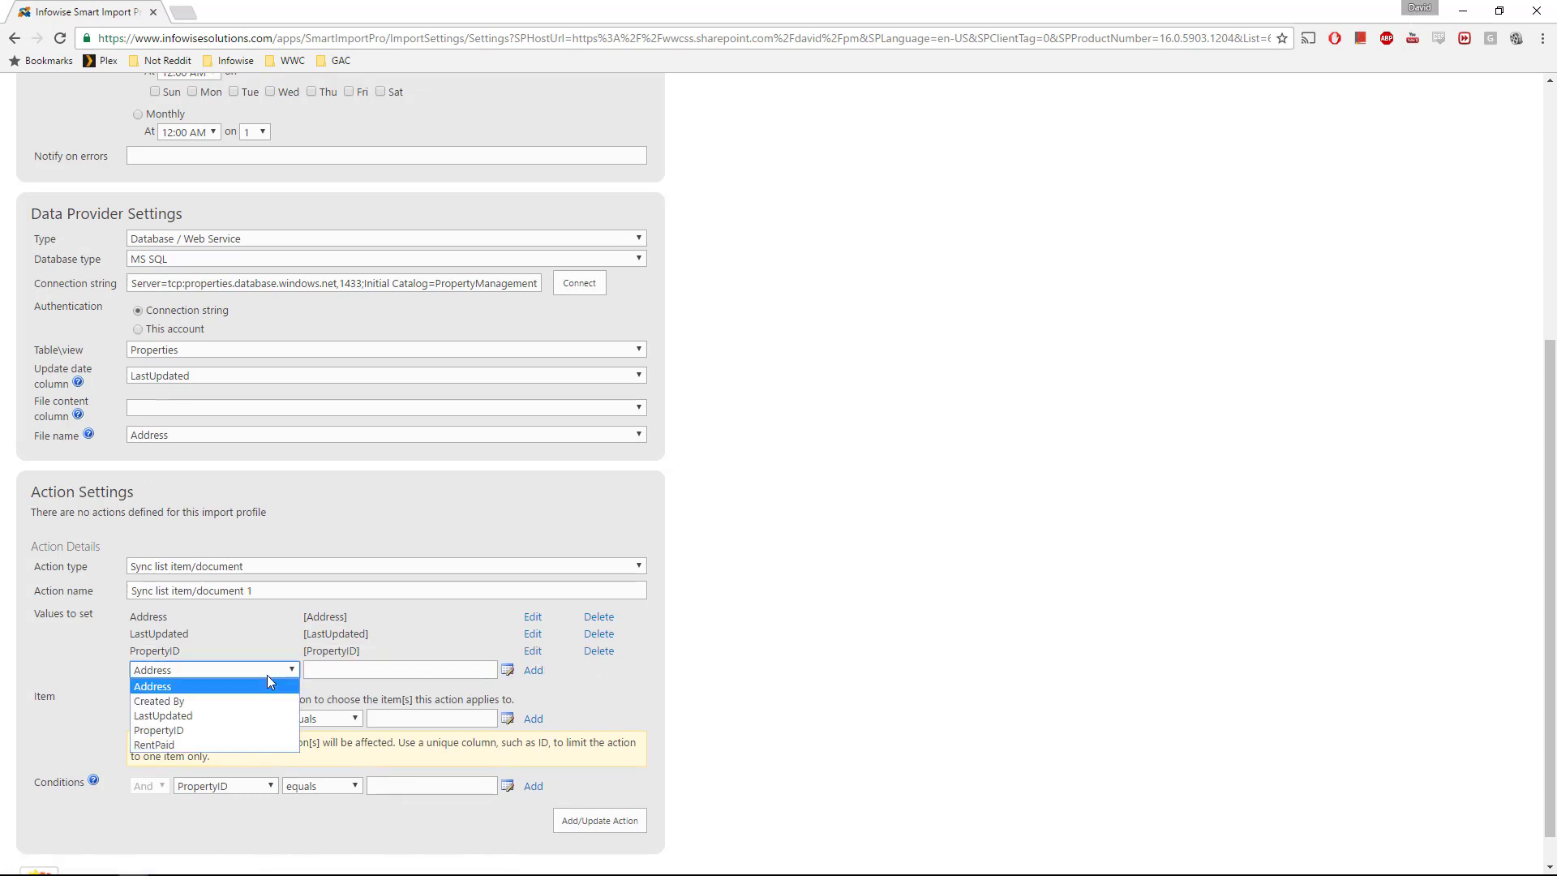
click(183, 746)
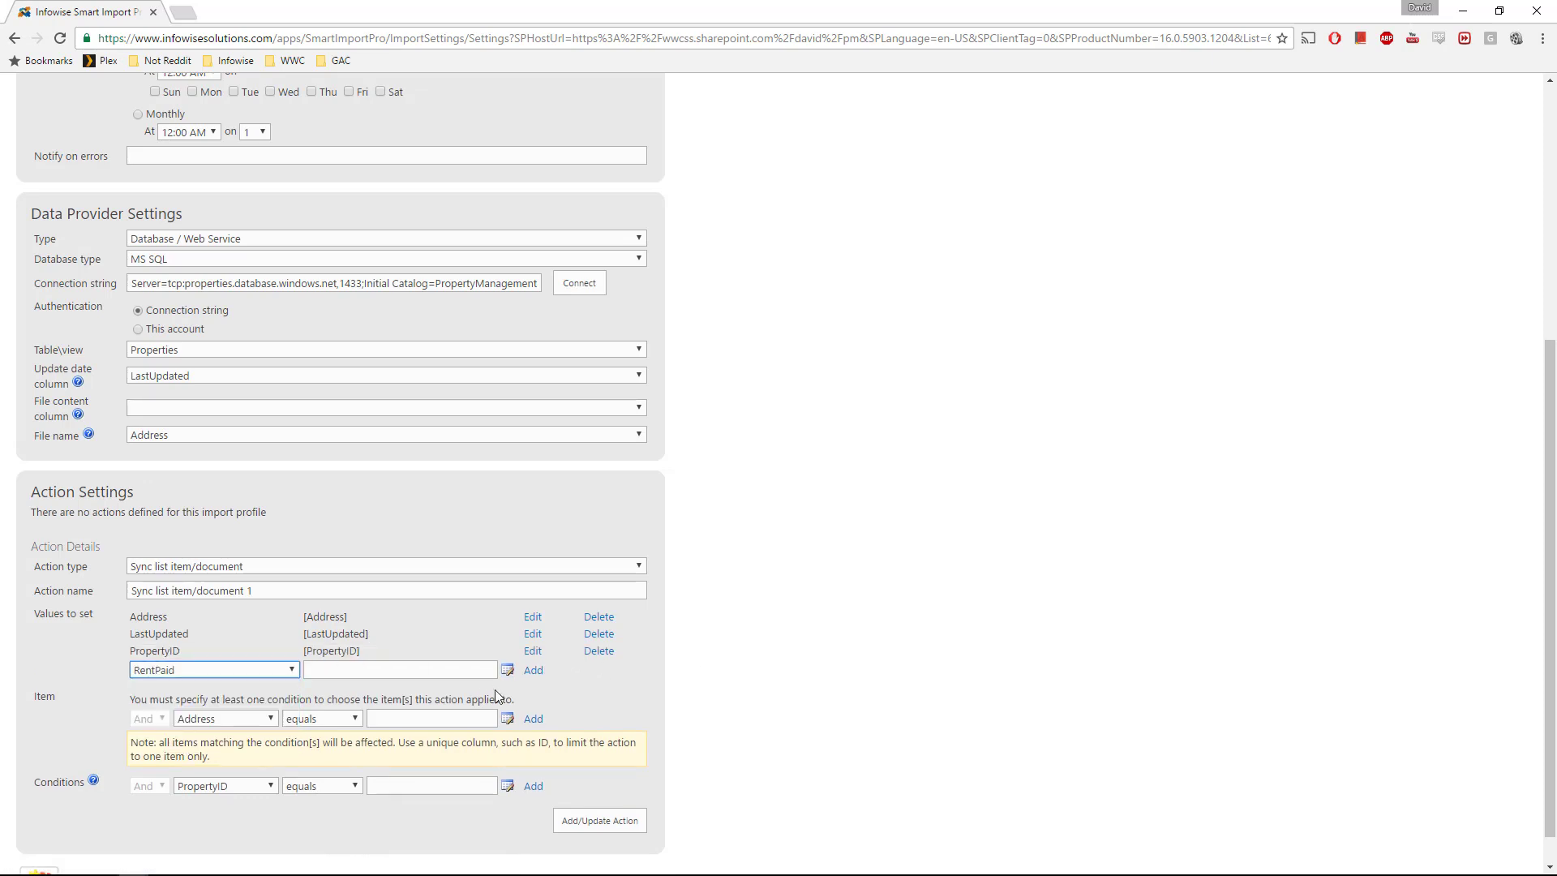
click(508, 670)
double_click(558, 474)
click(908, 616)
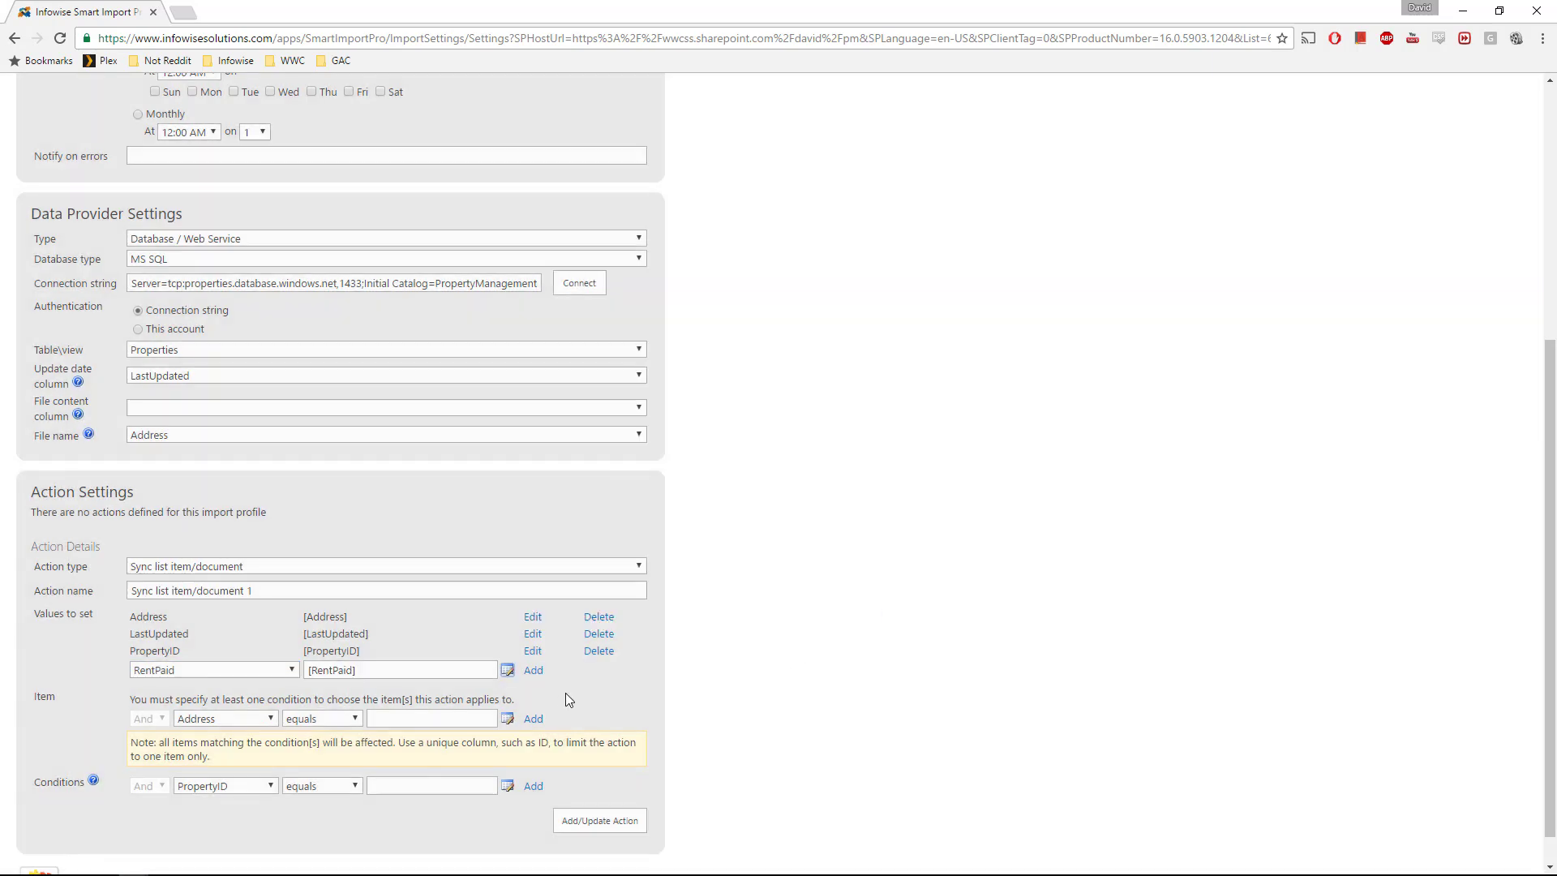
click(533, 671)
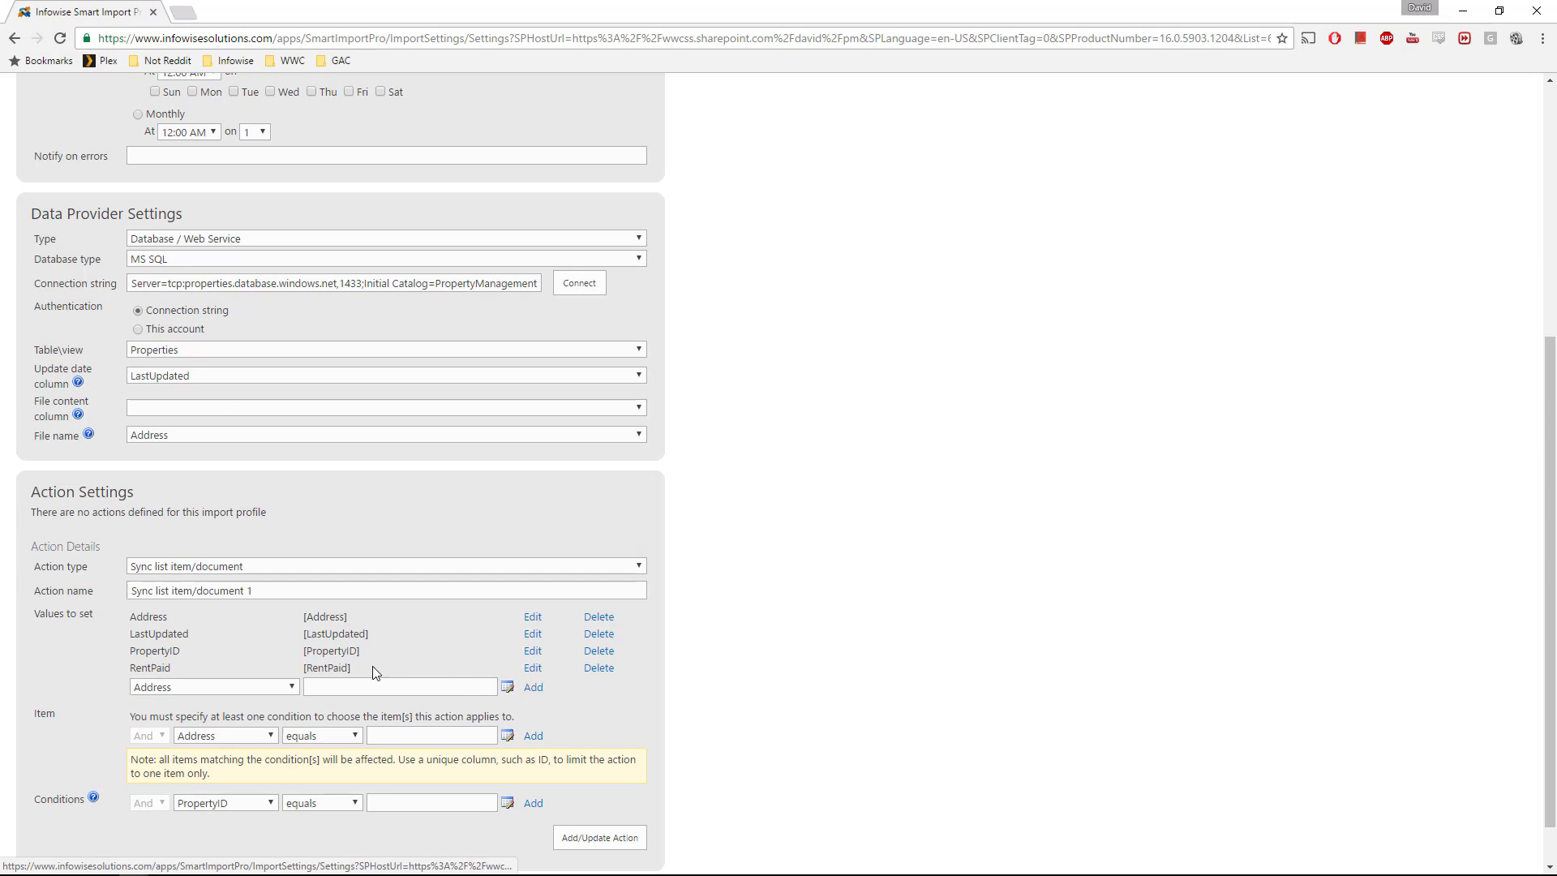
- Add an item condition that matches list items where PropertyID equals [PropertyID]
scroll(376, 673, down, 1)
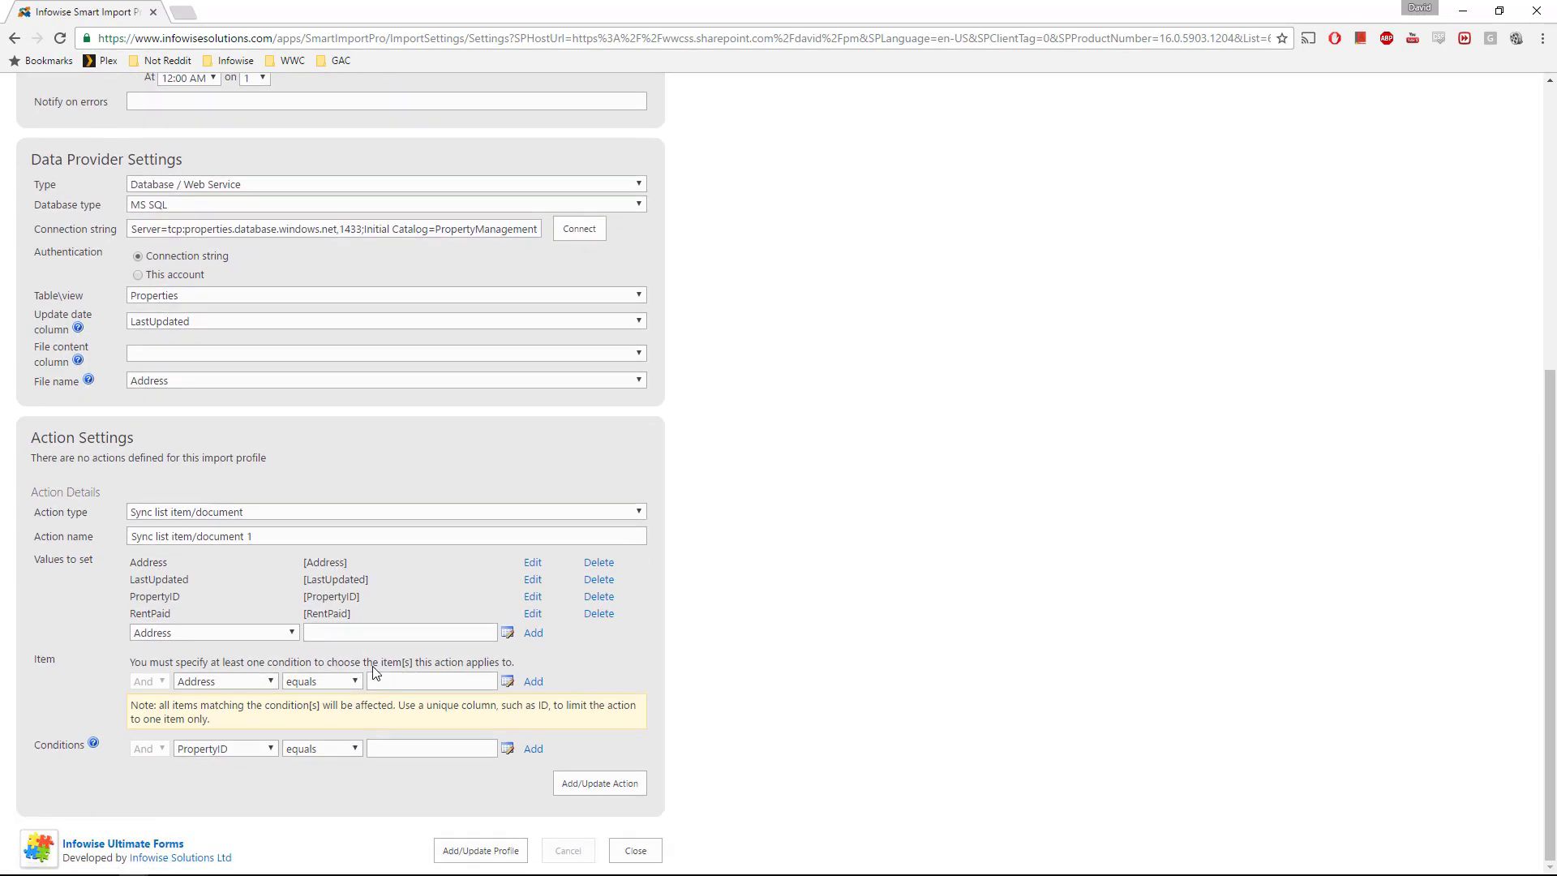
click(250, 681)
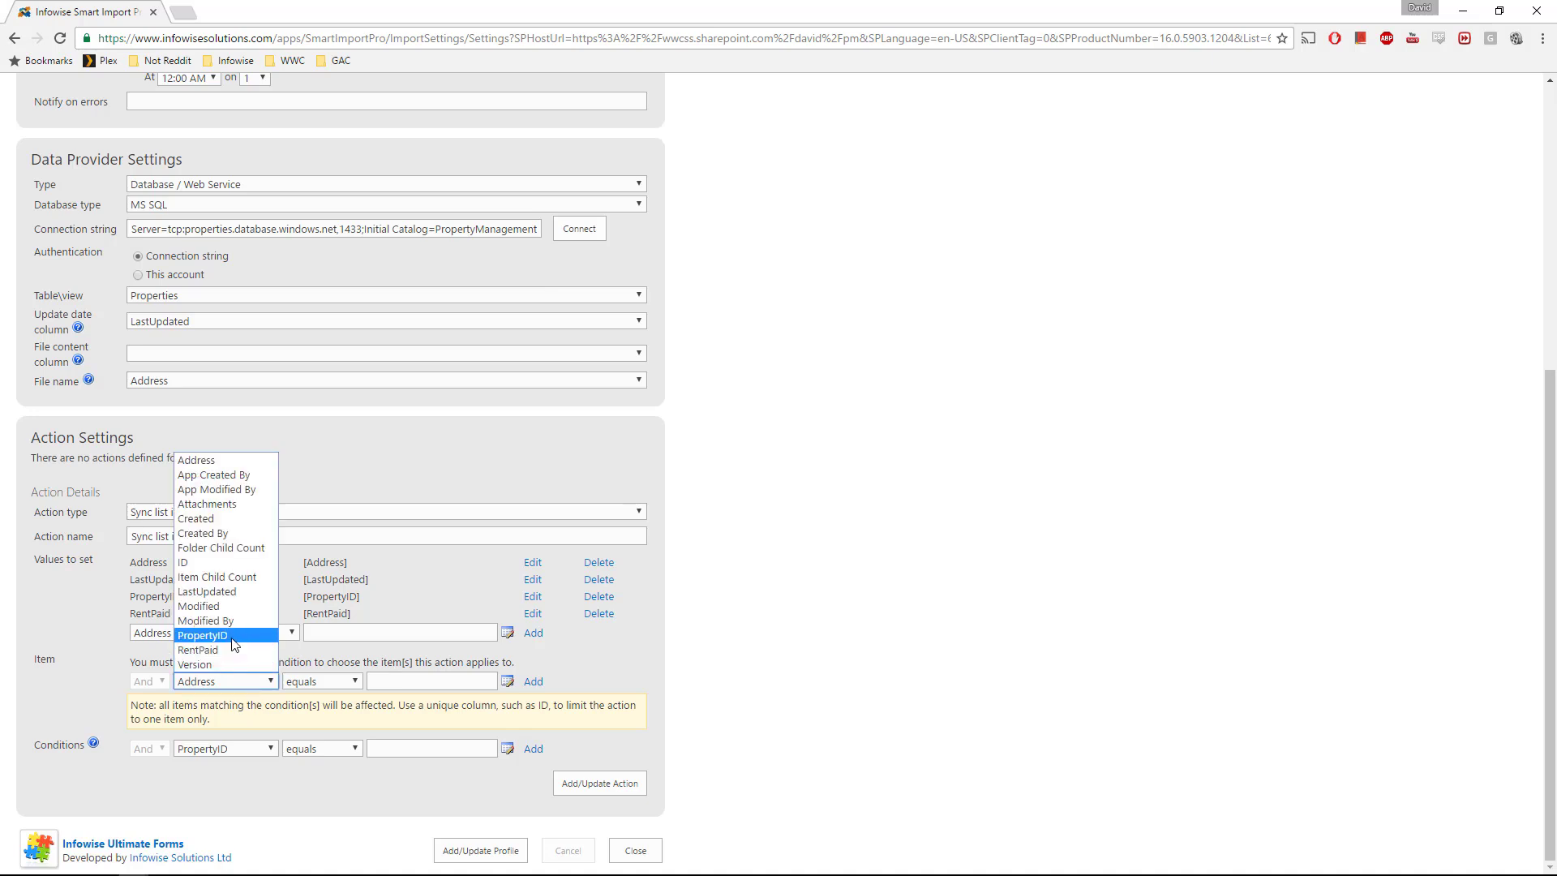
click(233, 644)
click(507, 680)
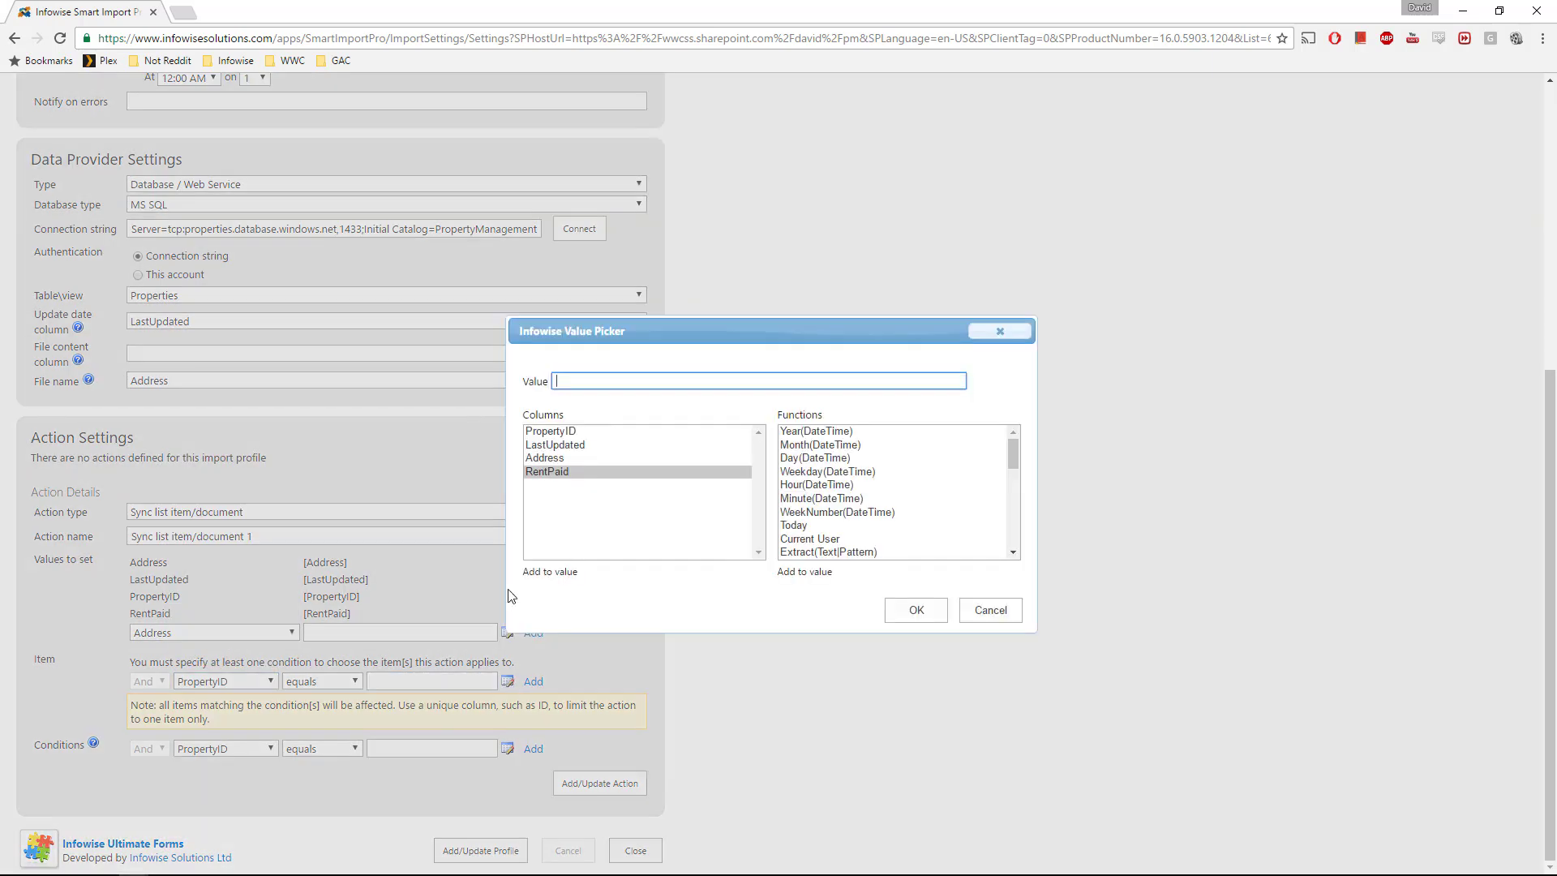
double_click(560, 432)
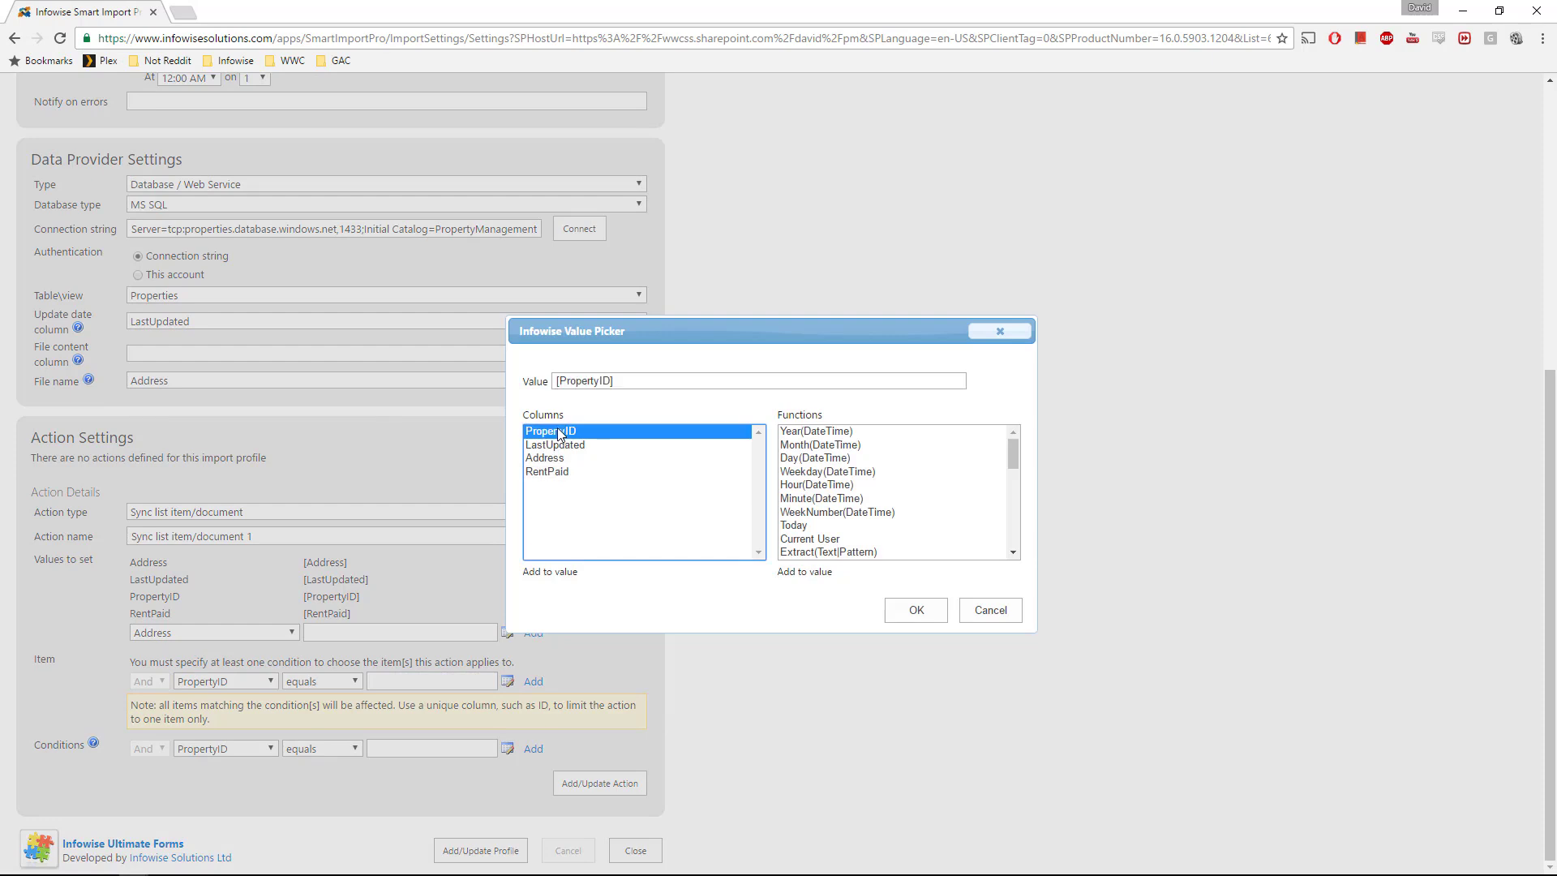
click(902, 609)
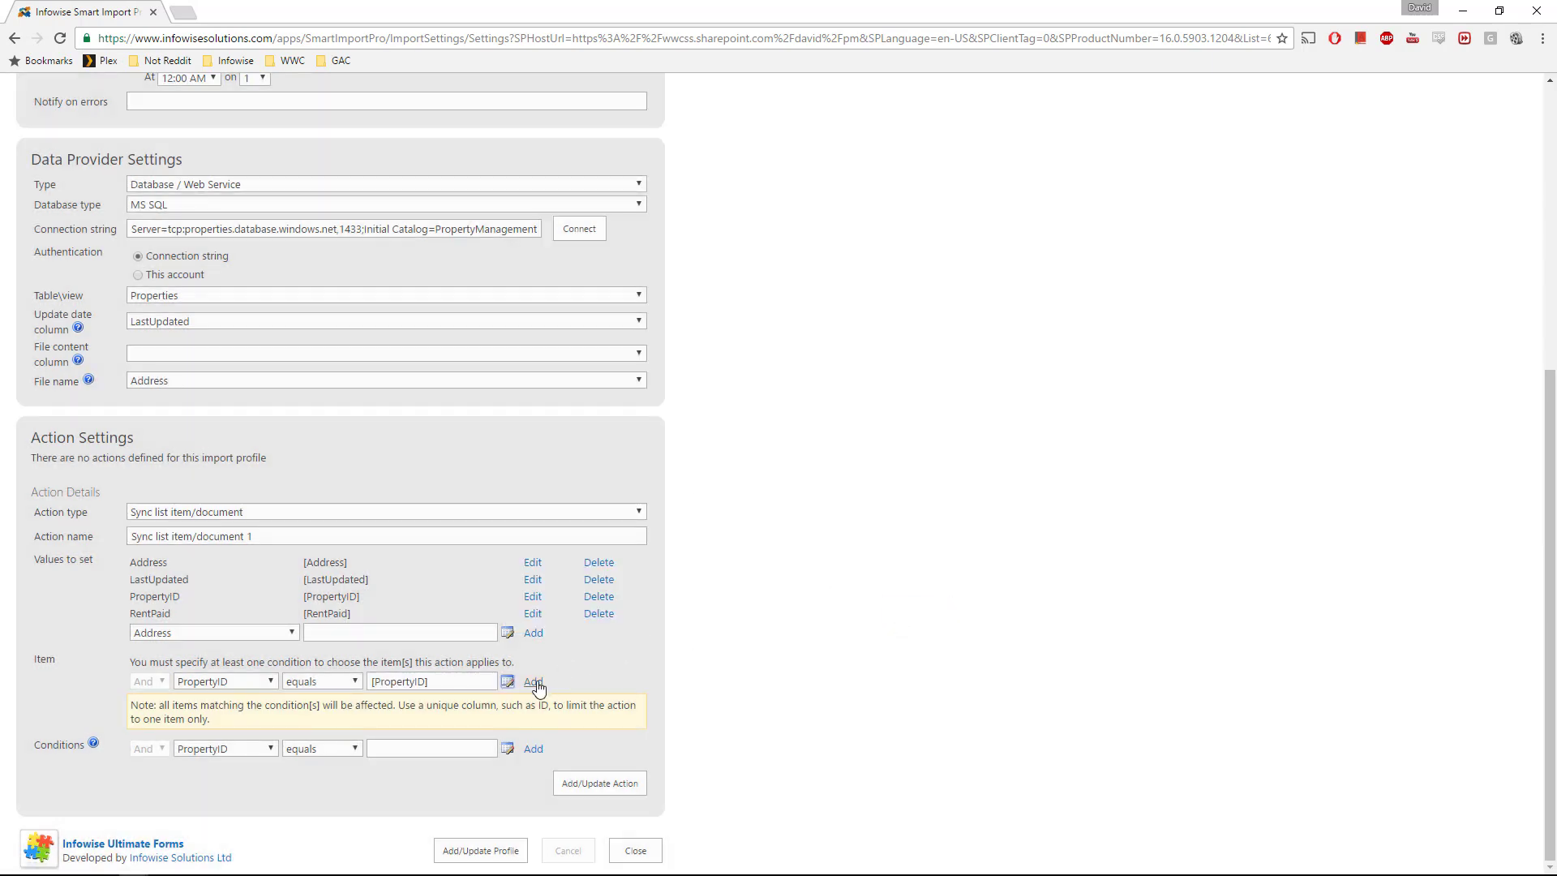
click(533, 681)
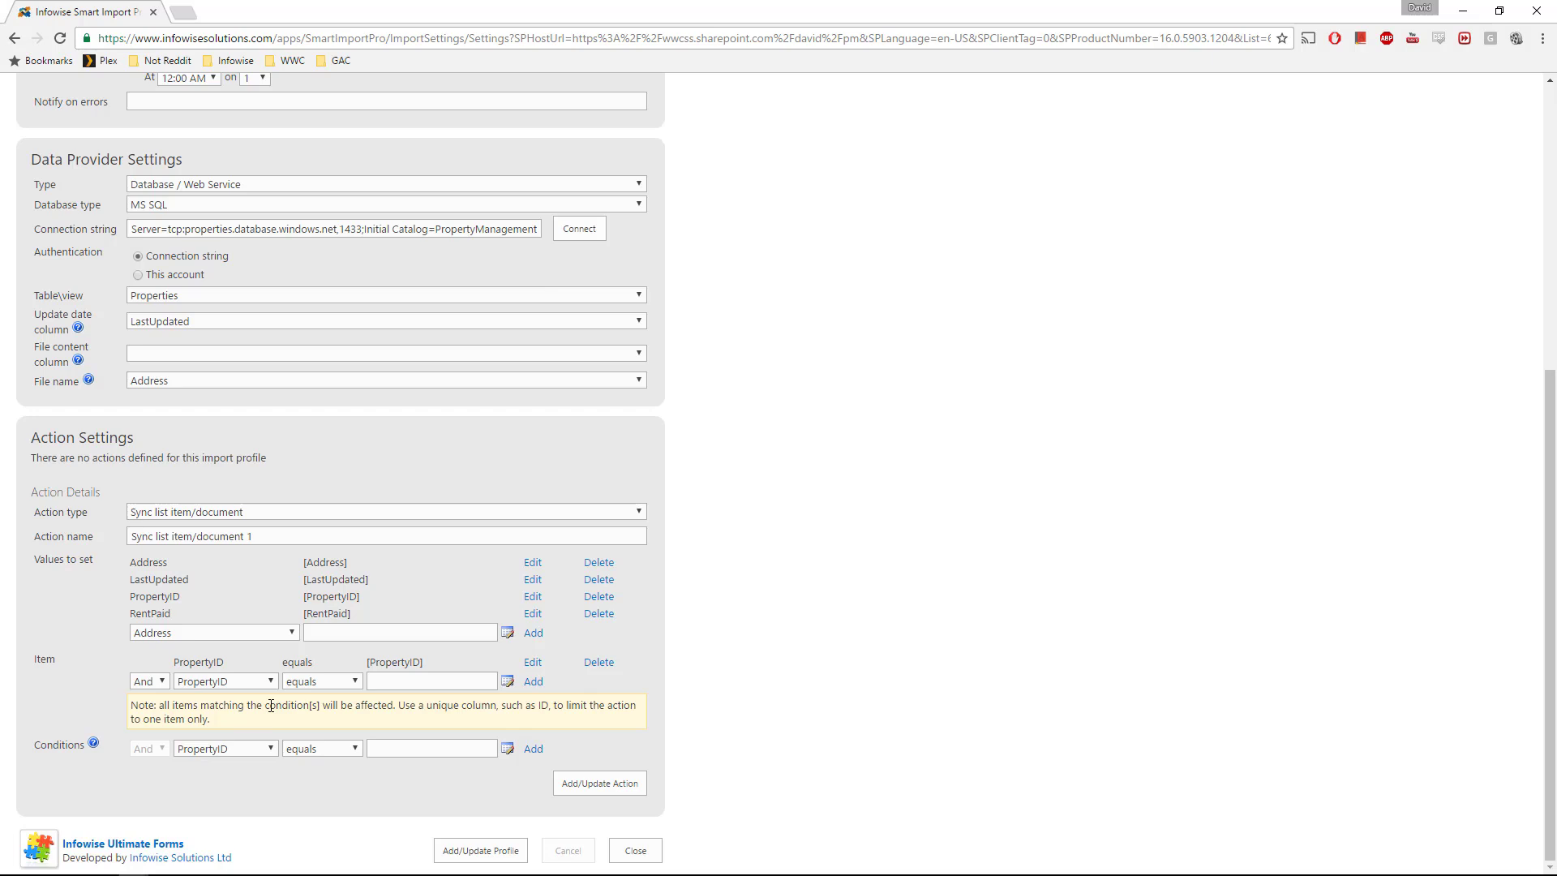
- Add the configured sync action to the import profile and save the Azure Import profile
click(584, 785)
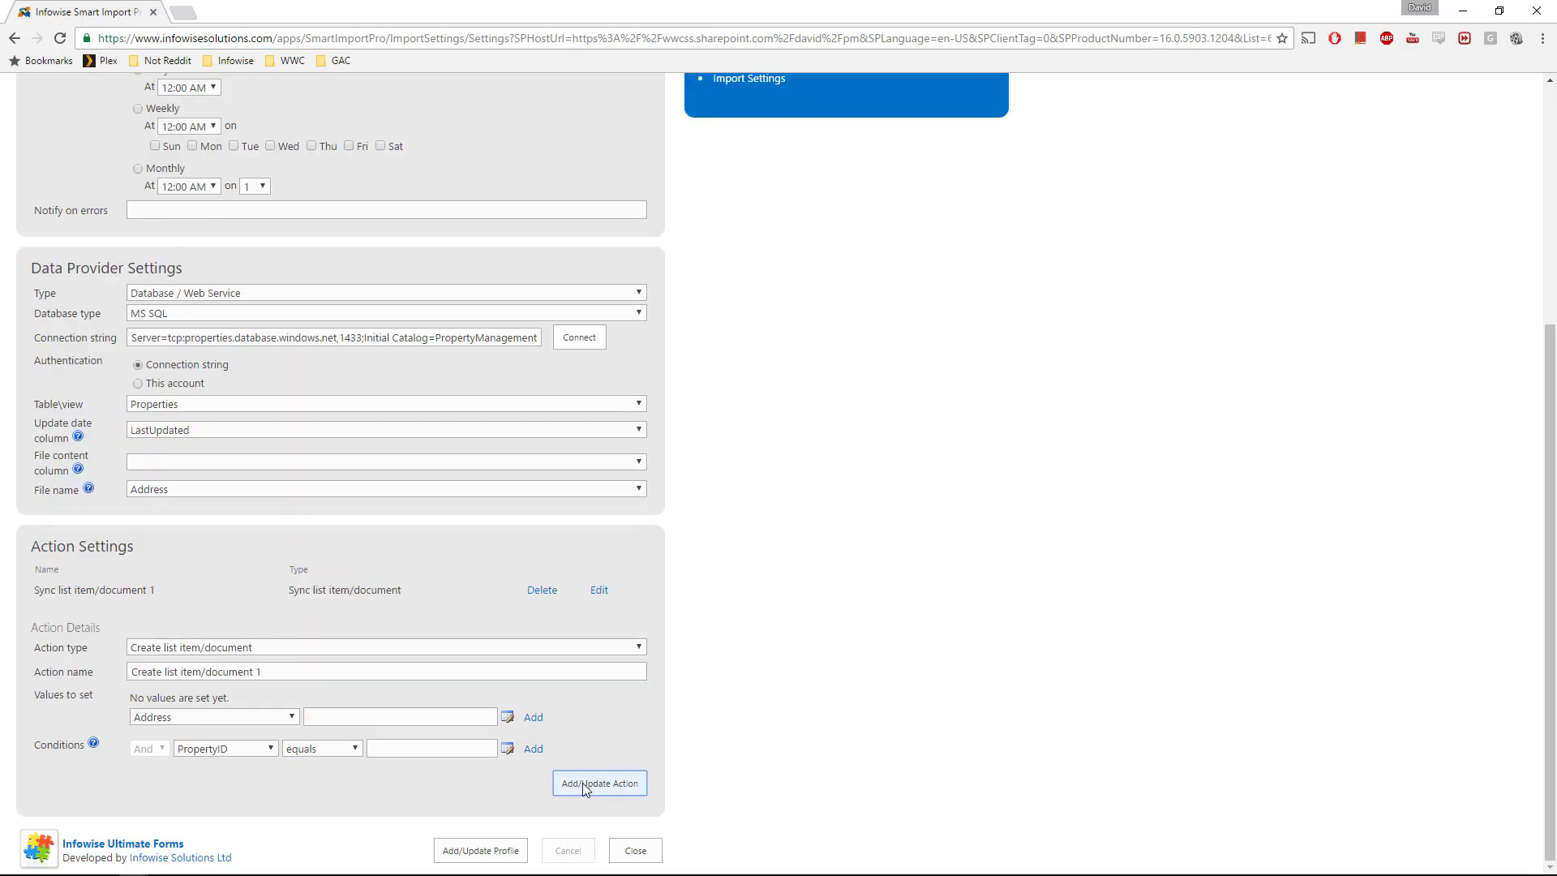
click(494, 852)
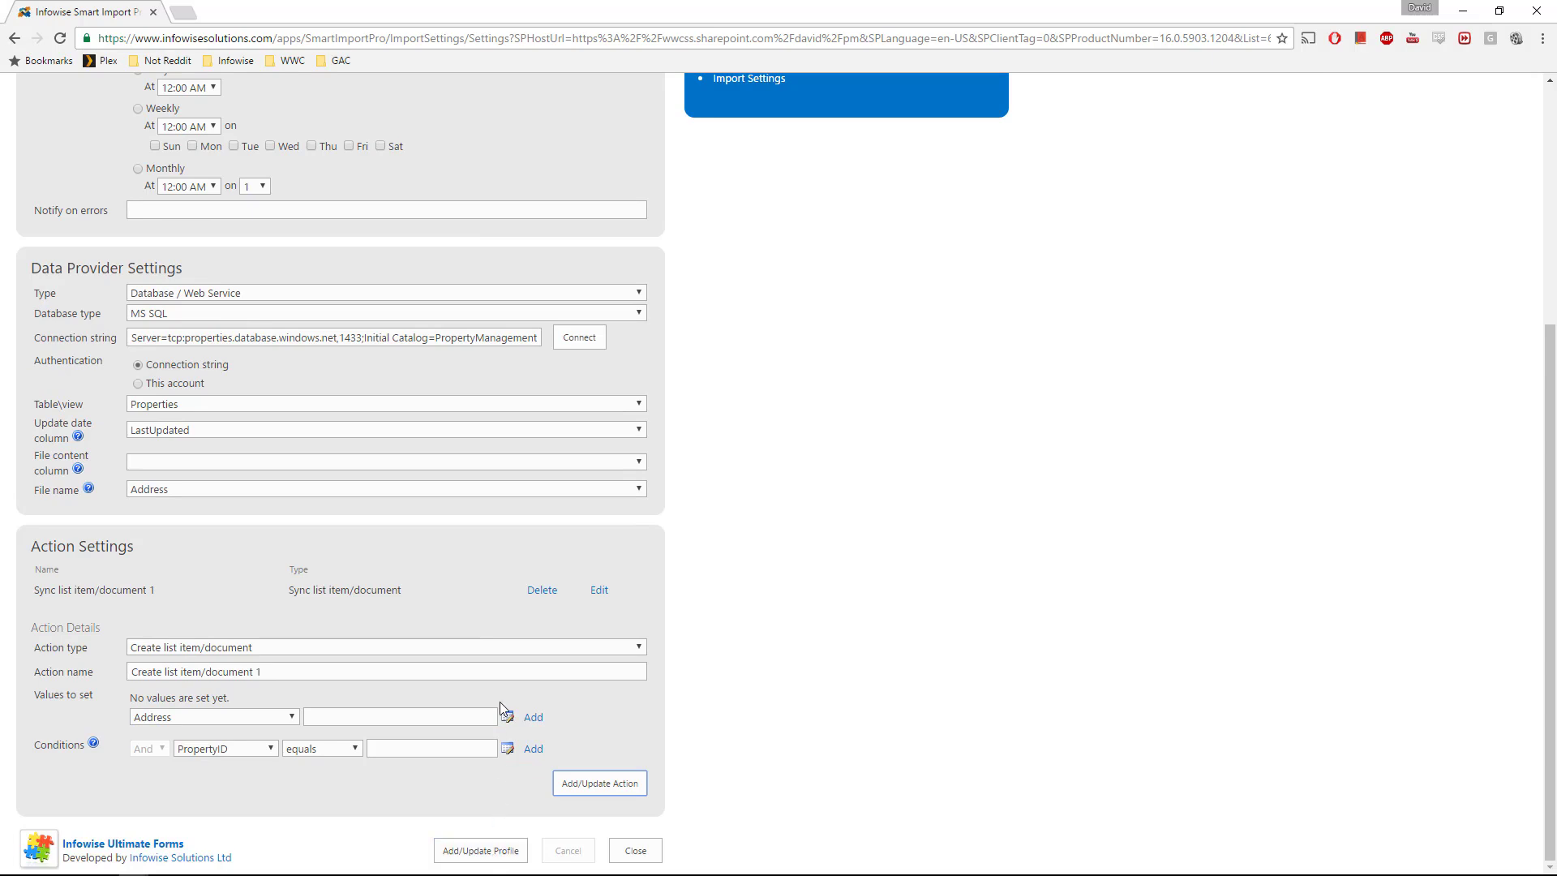
scroll(377, 642, up, 1)
scroll(377, 643, up, 4)
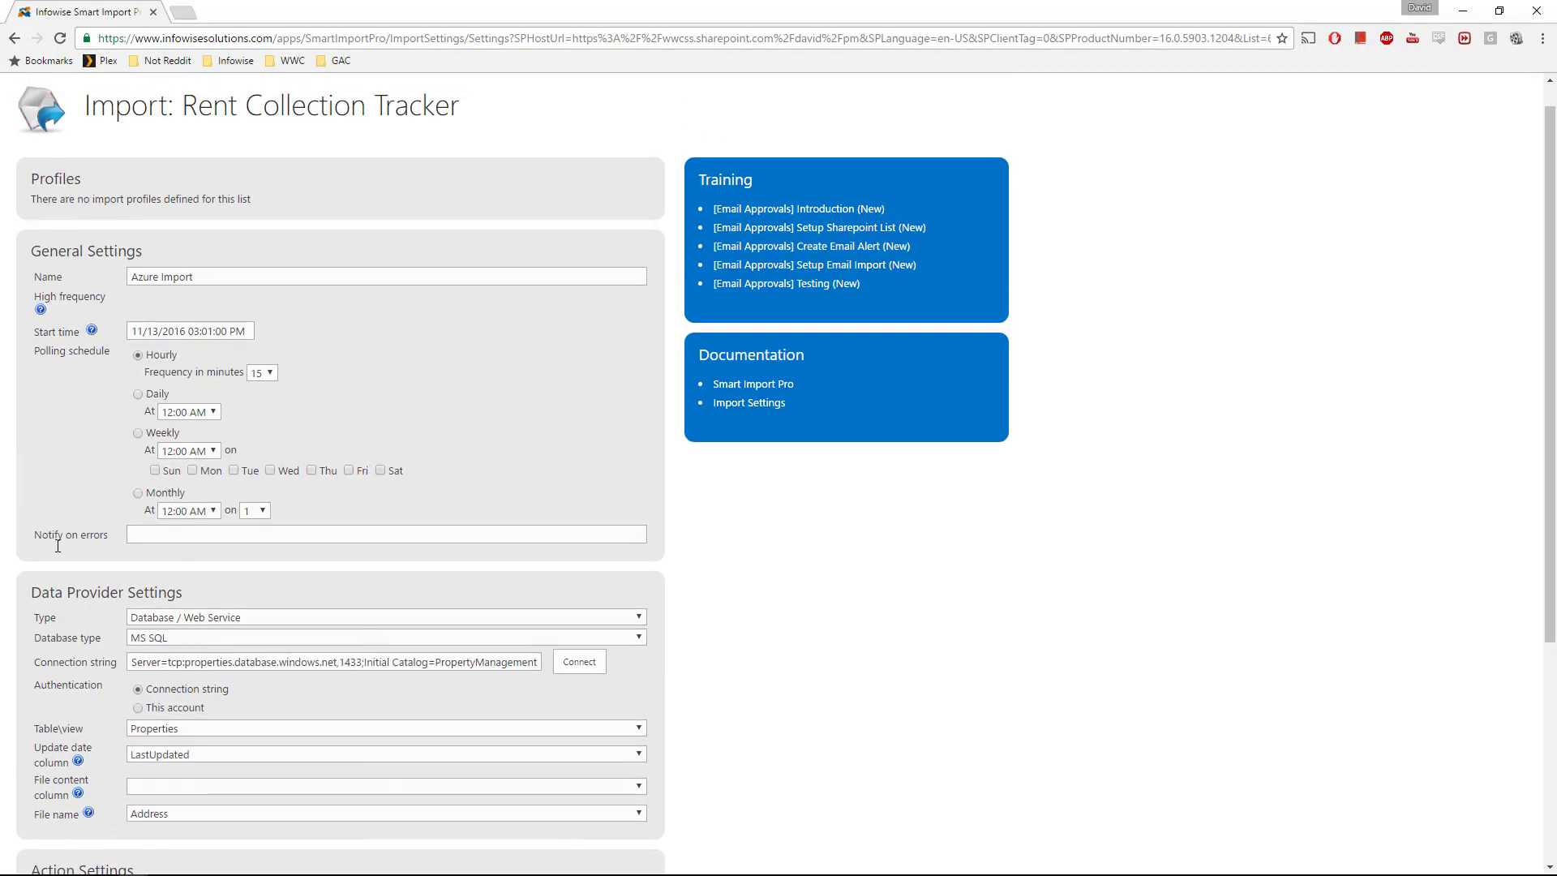
scroll(236, 750, down, 4)
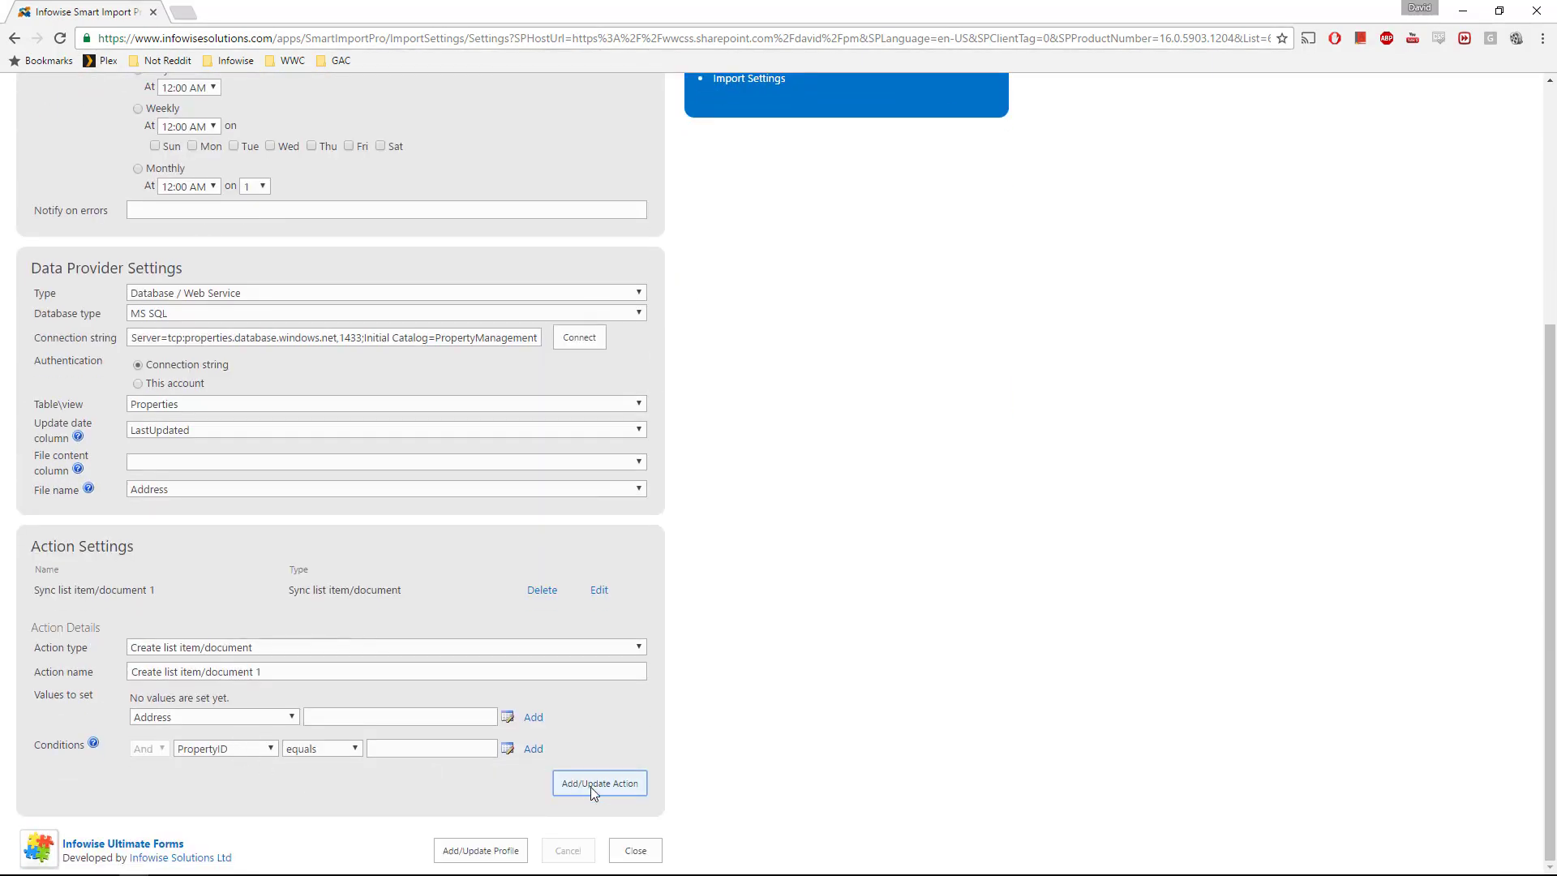
click(509, 851)
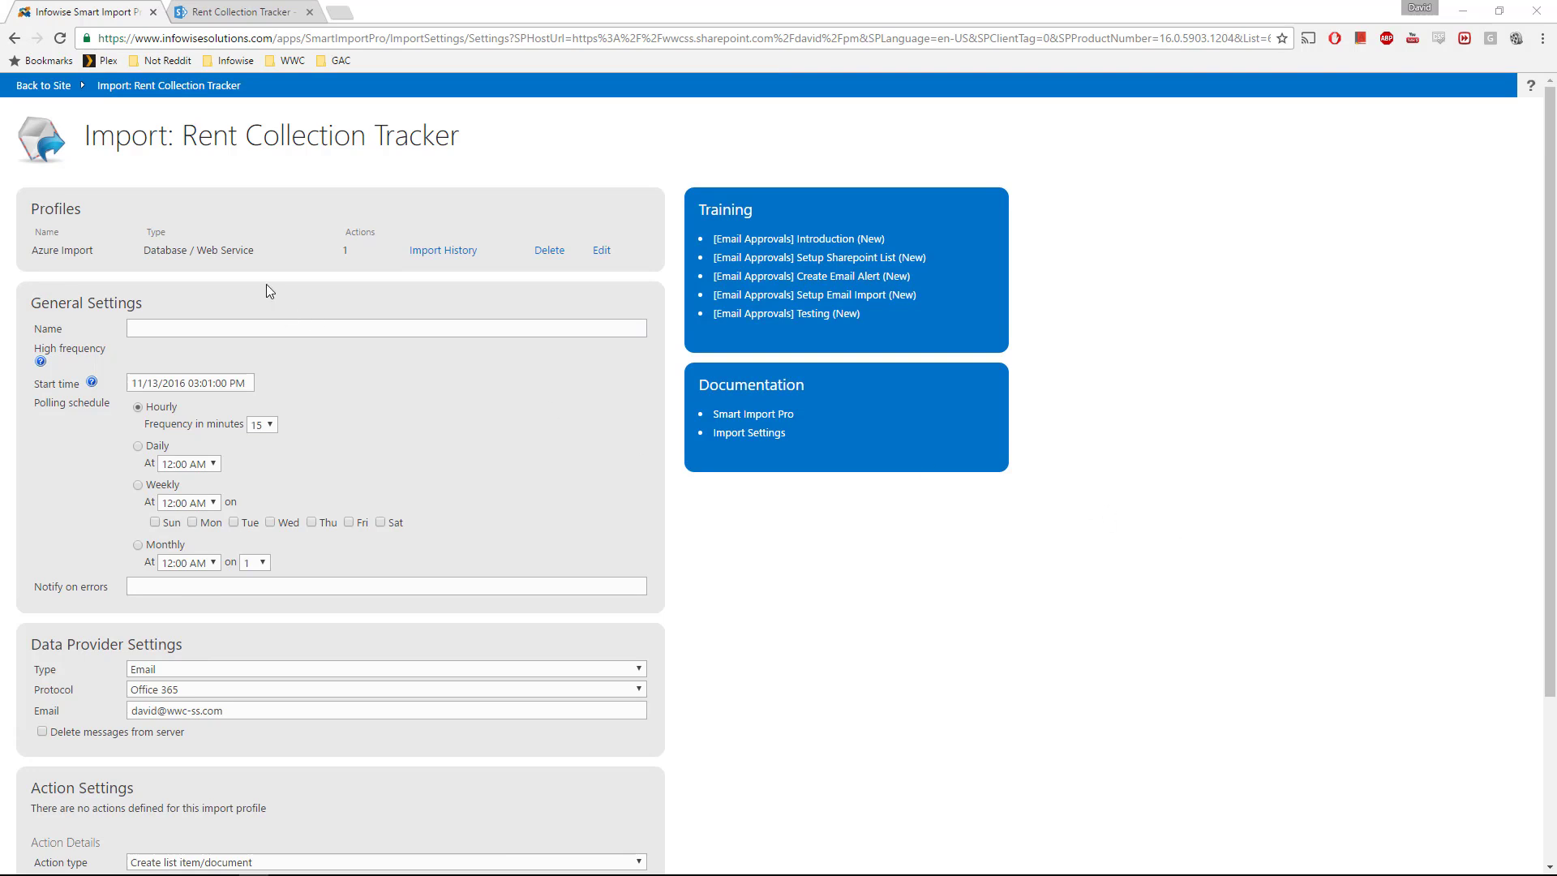
- Review the import history of the Azure Import profile and examine RentPaid for the imported items in the Rent Collection Tracker list
click(451, 251)
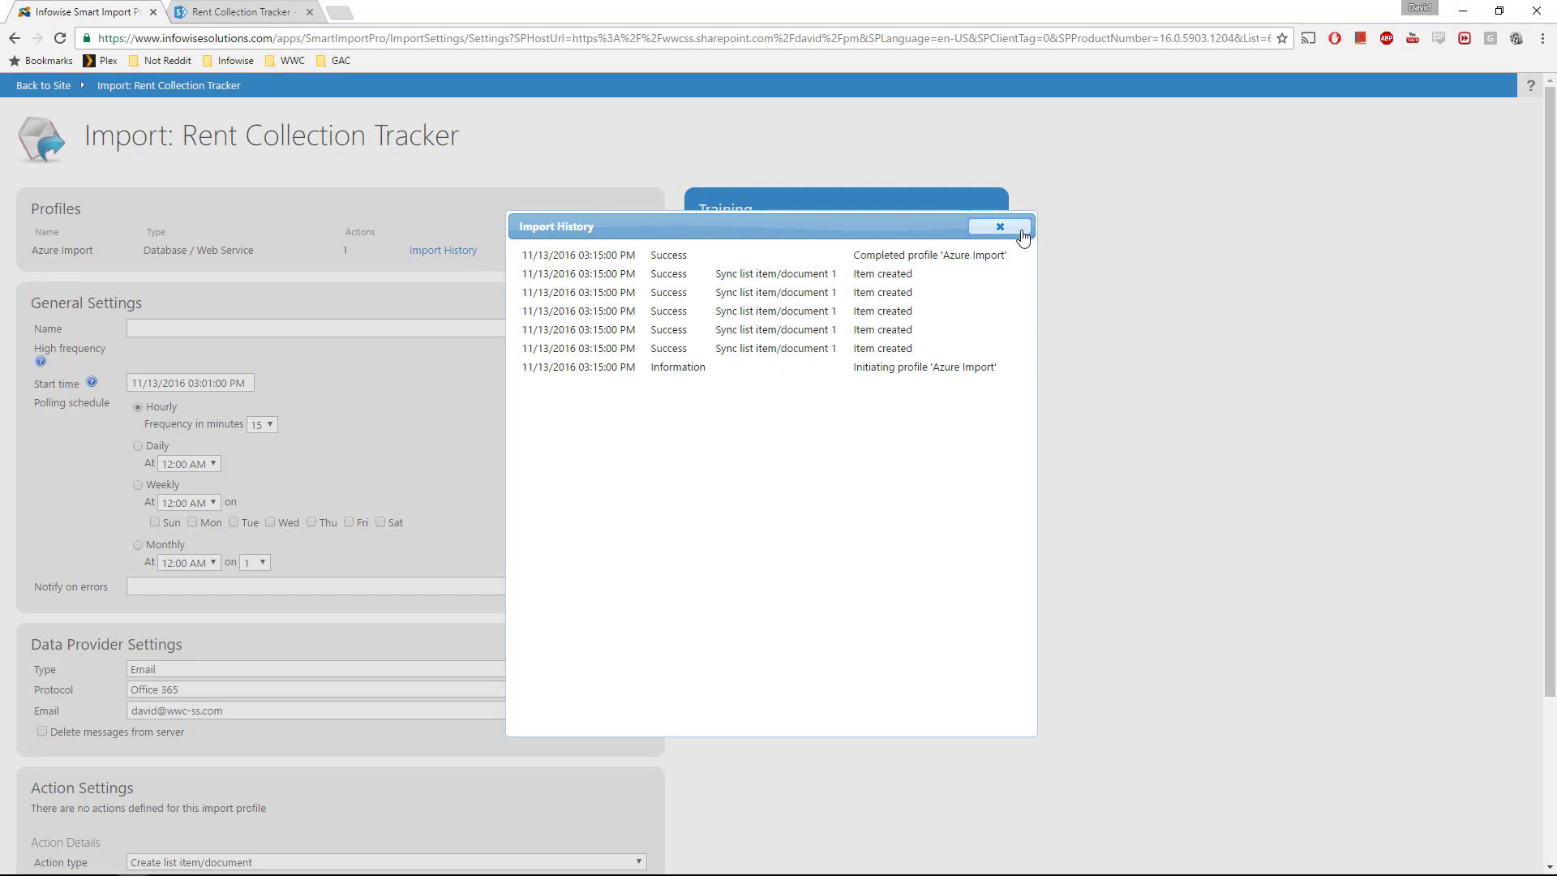
click(253, 13)
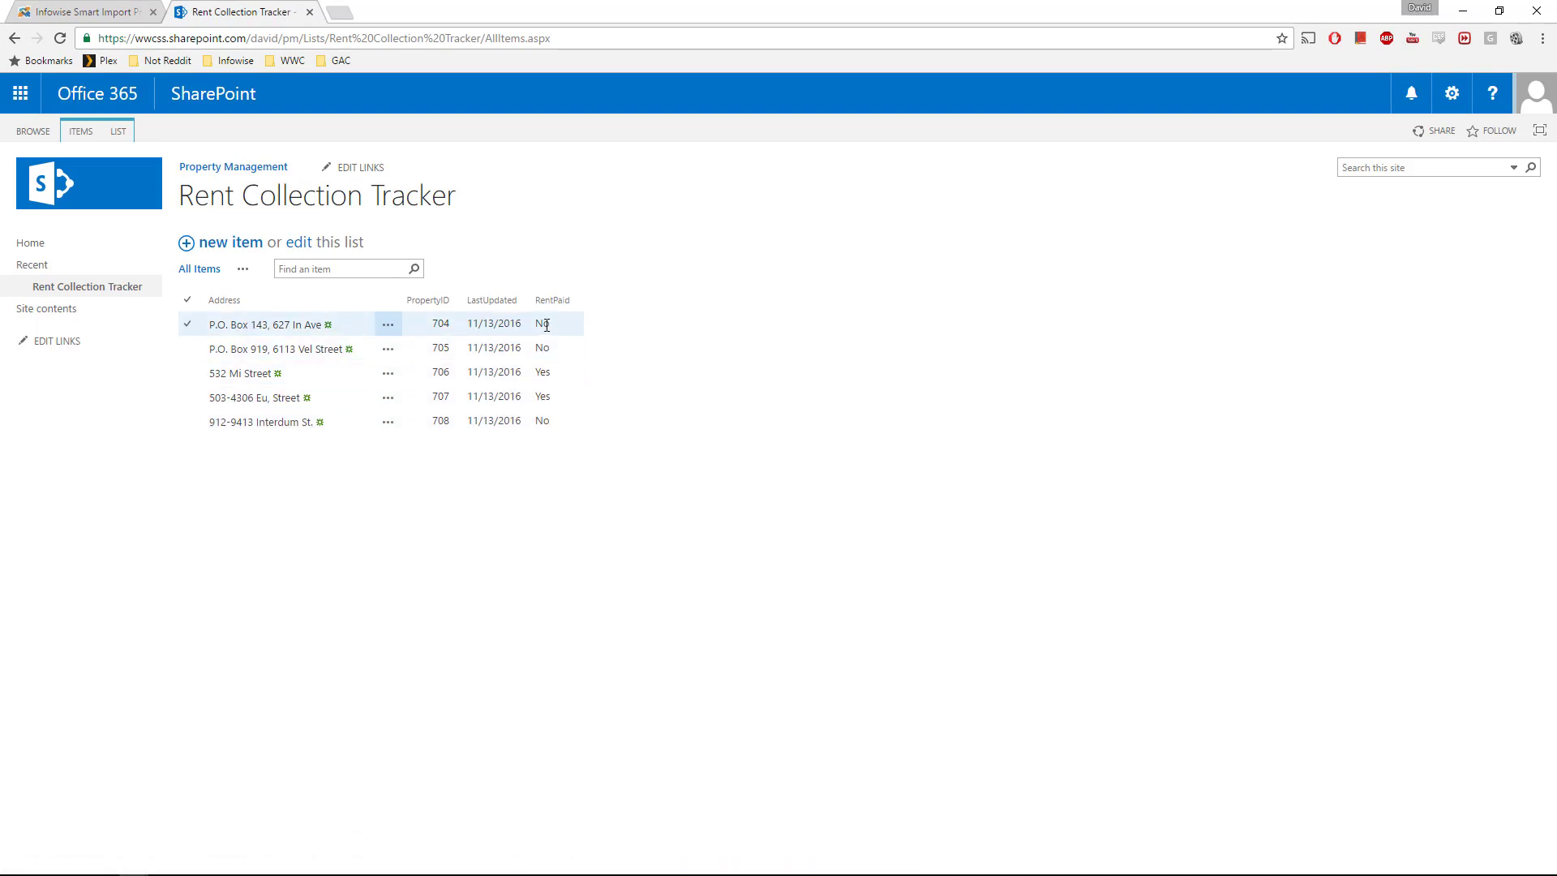
drag(549, 336, 544, 333)
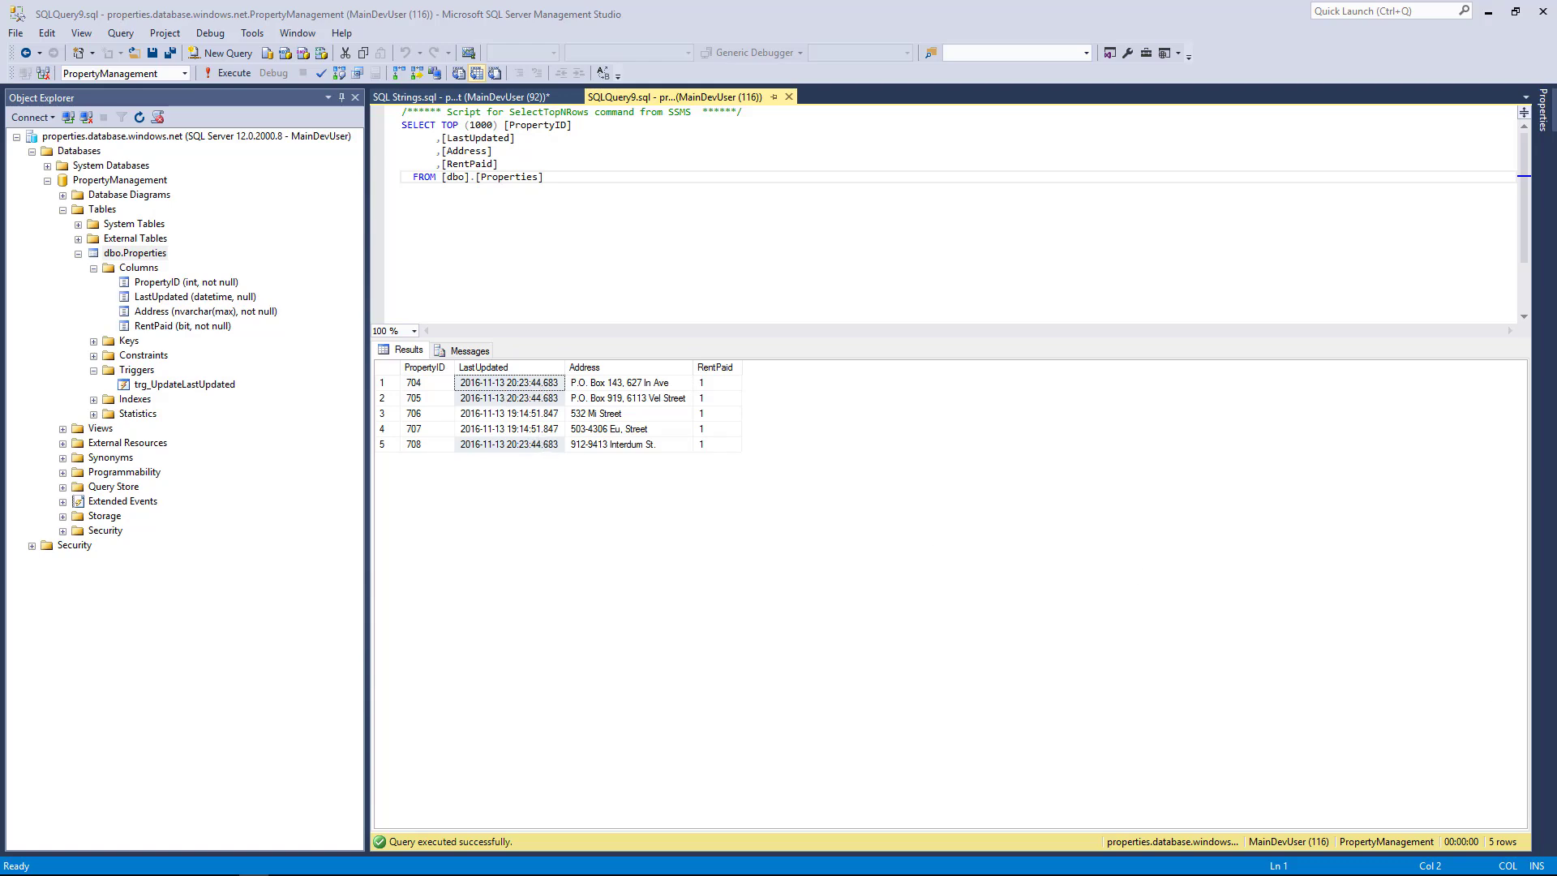
- Switch from SQL Server Management Studio to the browser, recheck the Azure Import history, and inspect the Rent Collection Tracker list for updated items
key(alt+Tab)
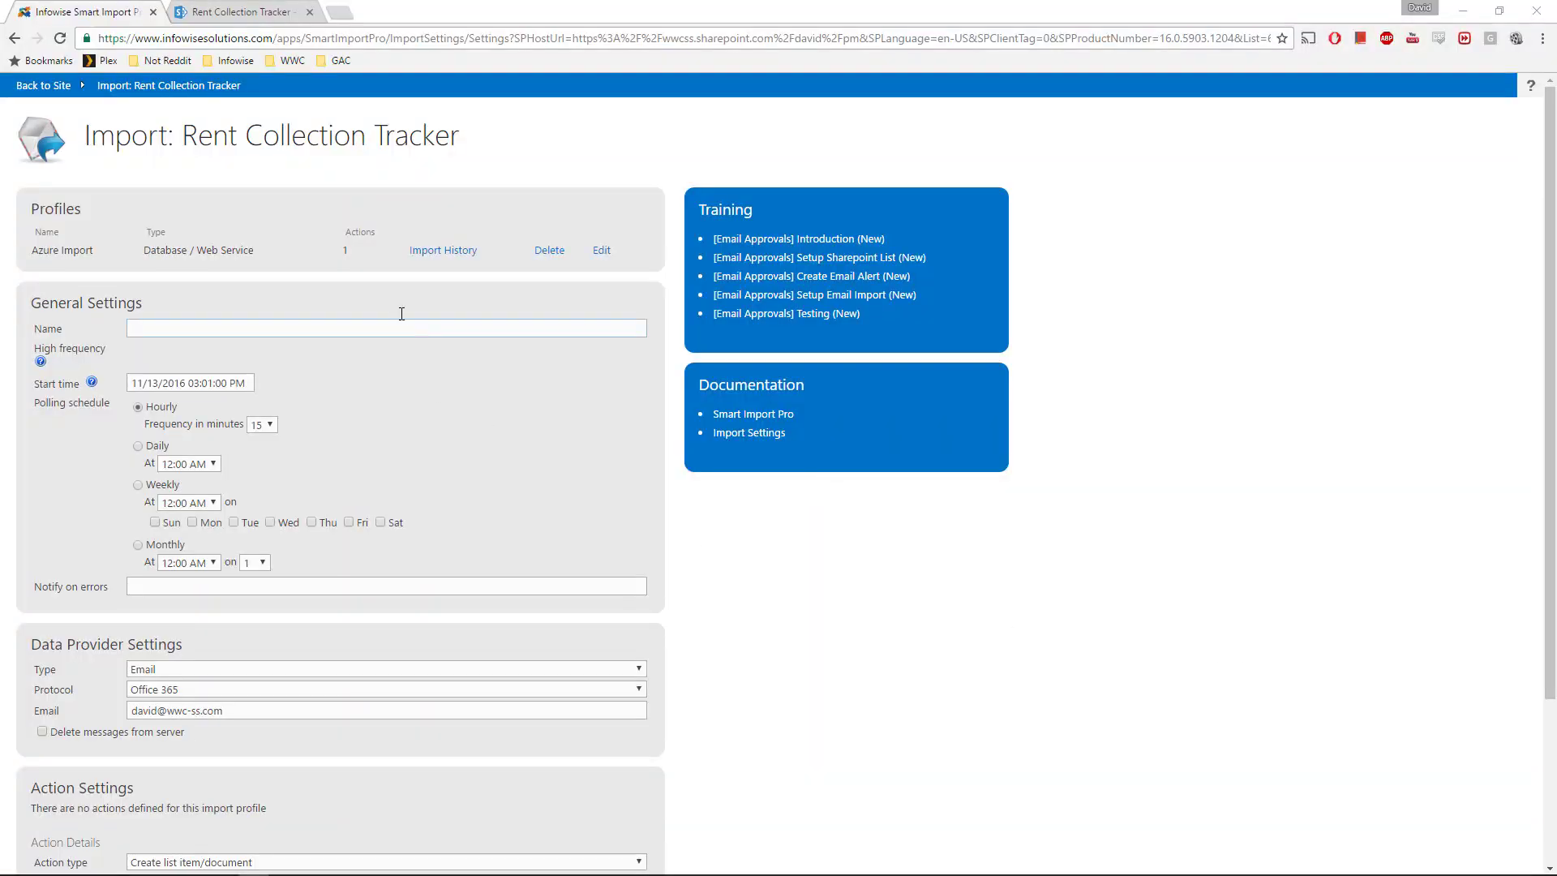
click(431, 253)
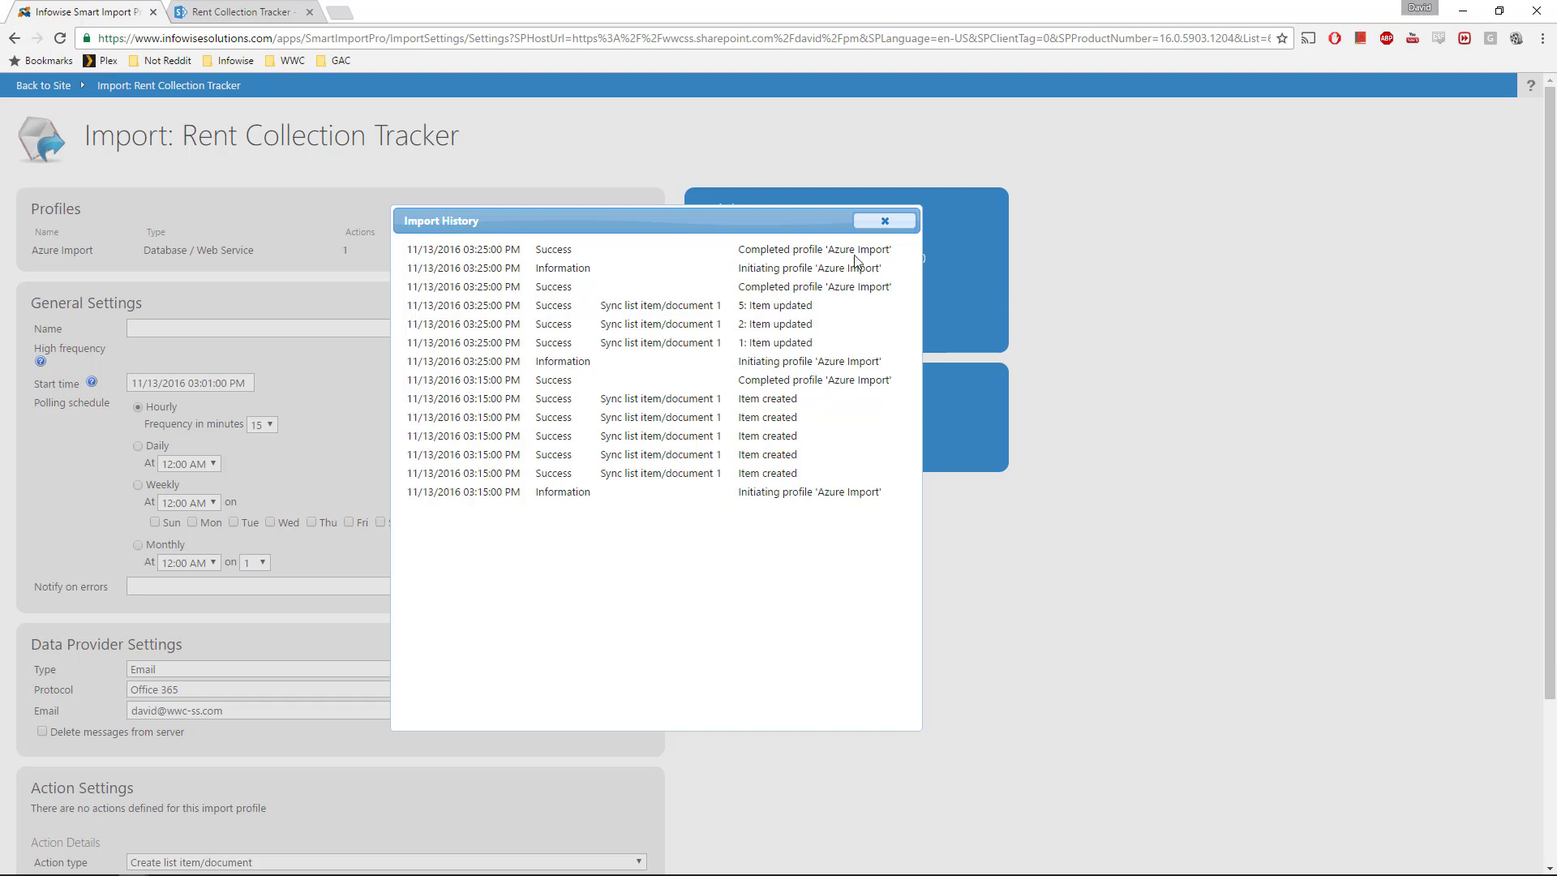
click(882, 221)
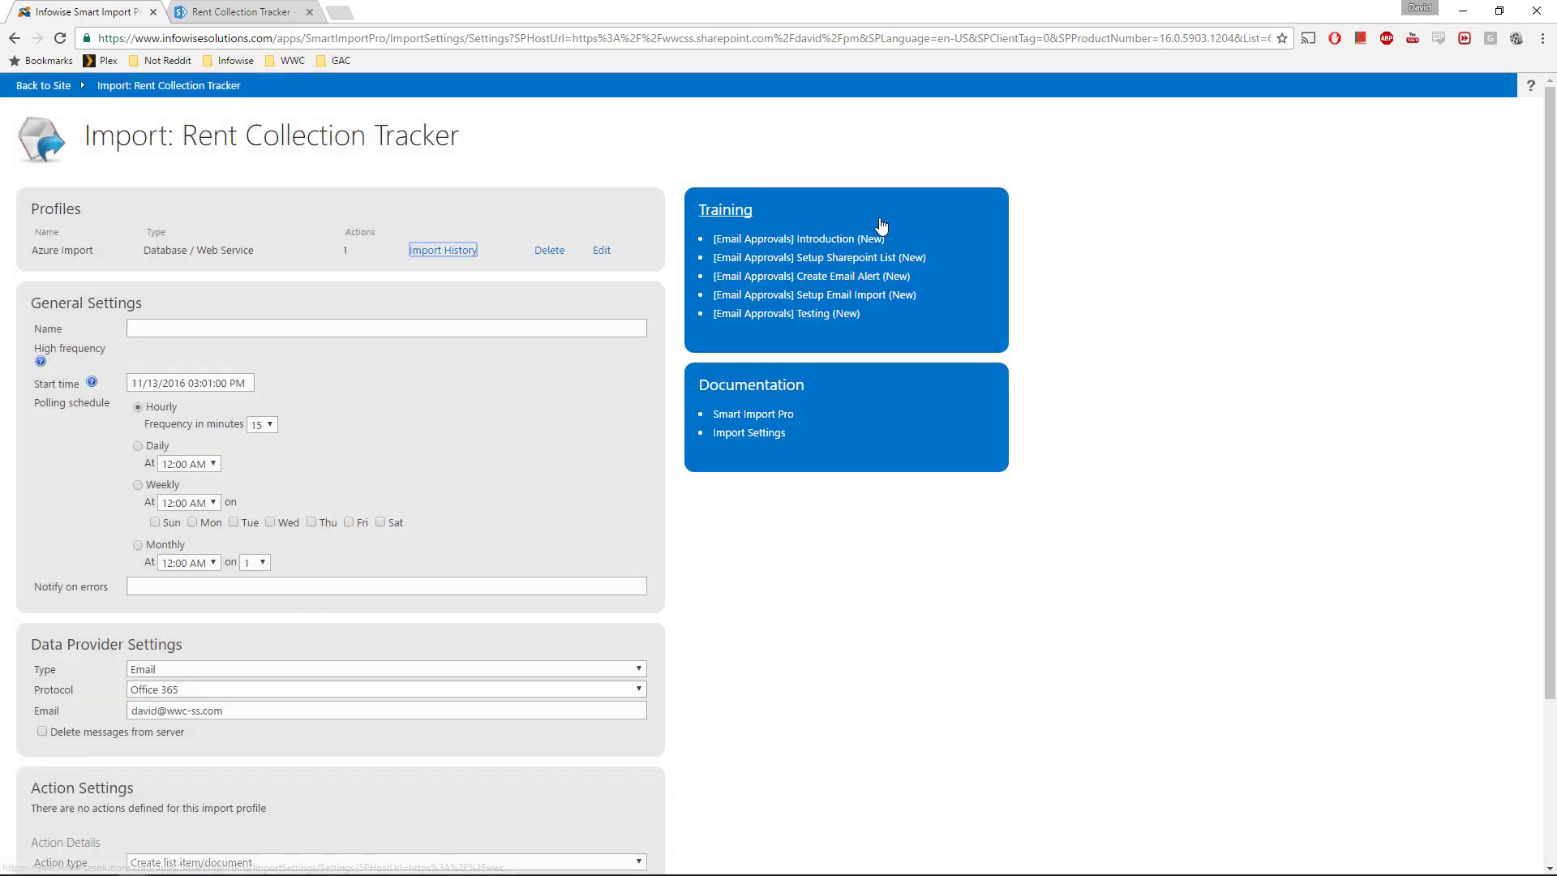
click(234, 20)
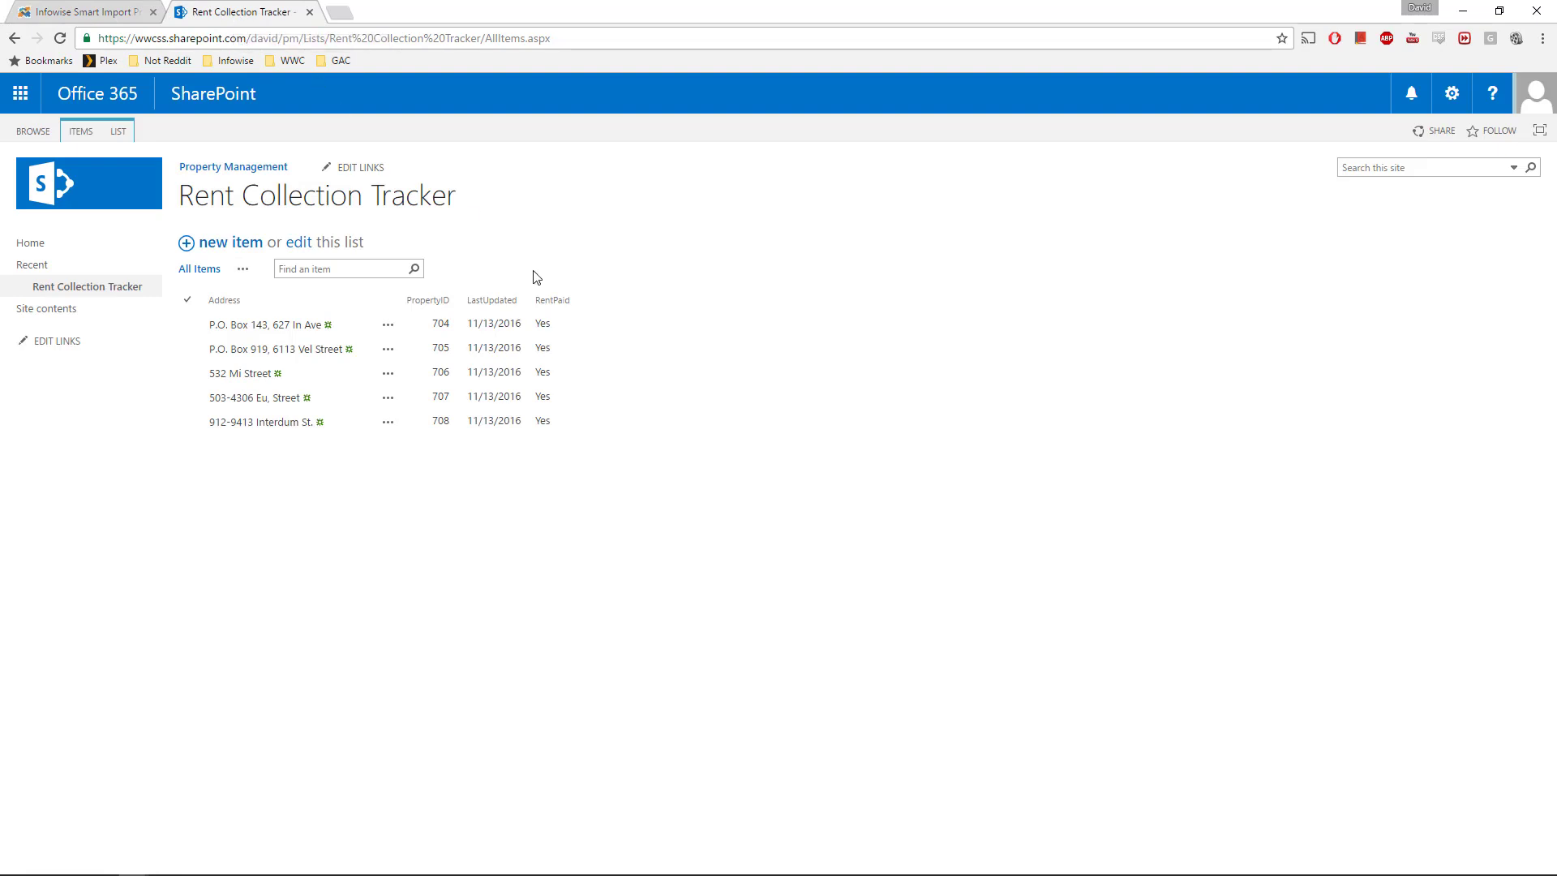